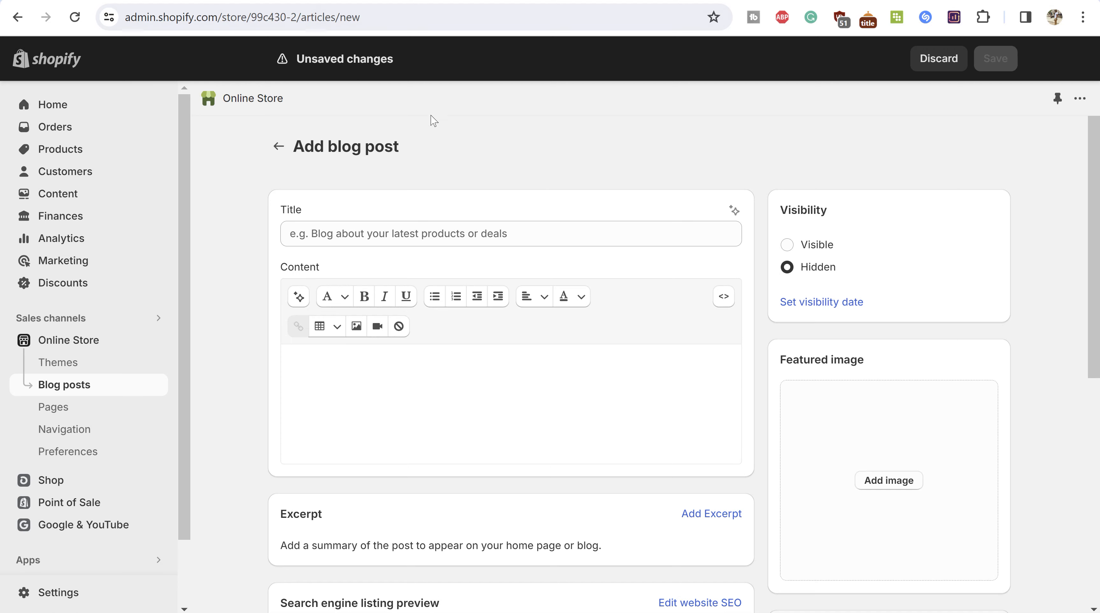
Step: Review the "blog on shopify" suggestions in Keyword Tool and the WordStream keyword results for "how to post blog on shopify"
scroll(489, 150, down, 2)
scroll(535, 142, up, 2)
click(411, 1)
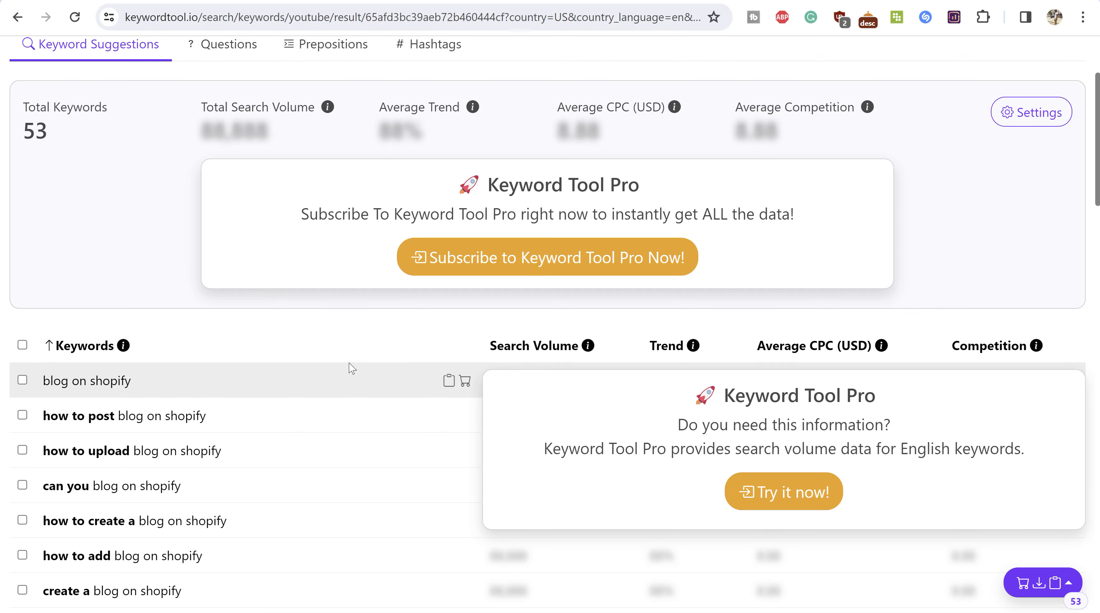
scroll(365, 349, down, 2)
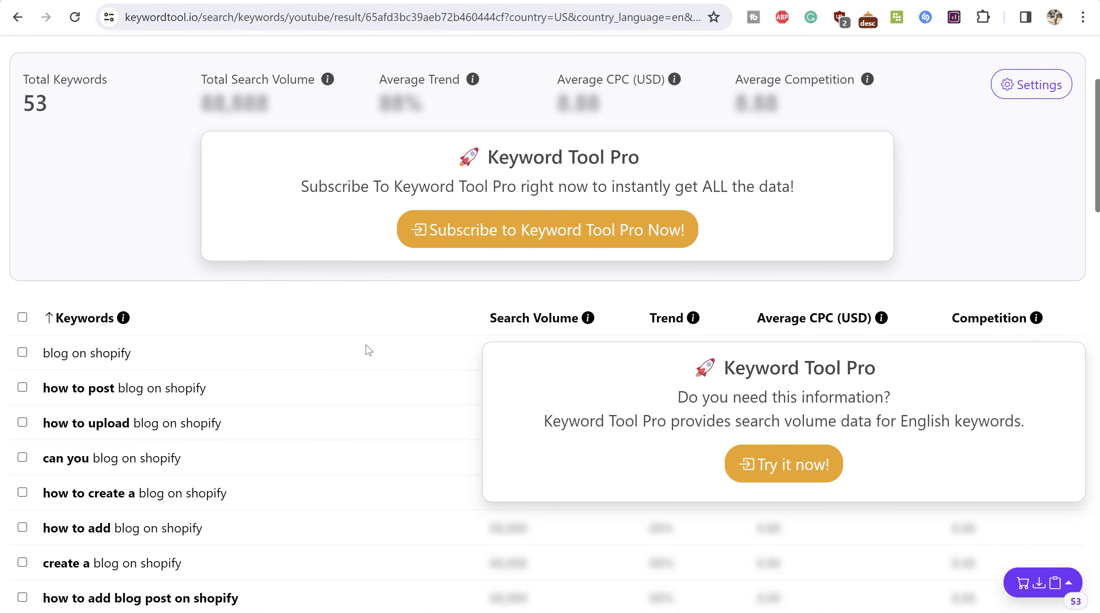
scroll(365, 349, up, 2)
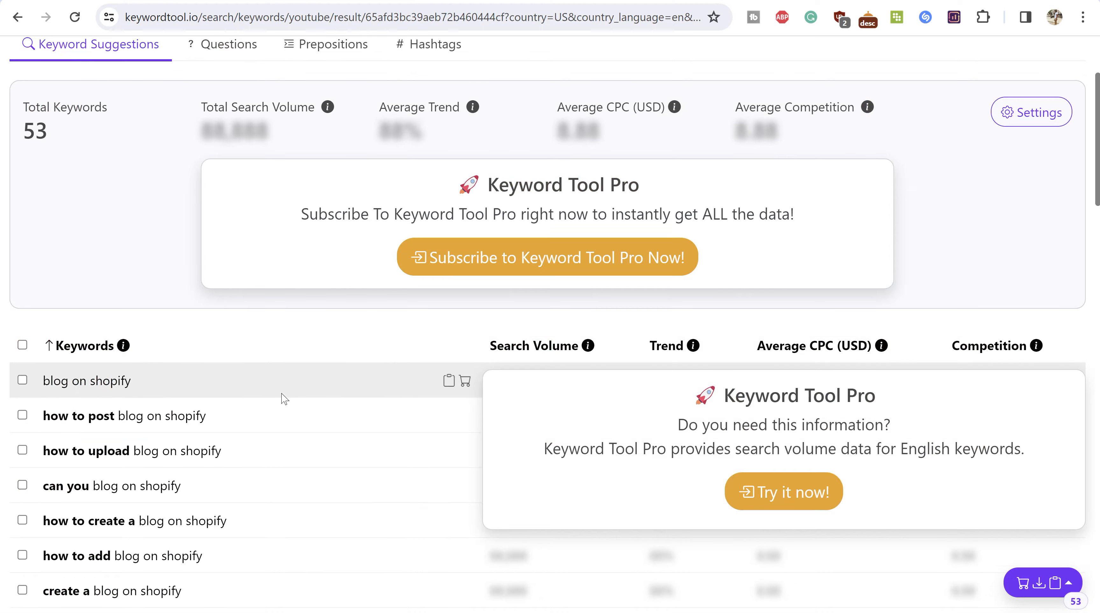
scroll(283, 397, down, 3)
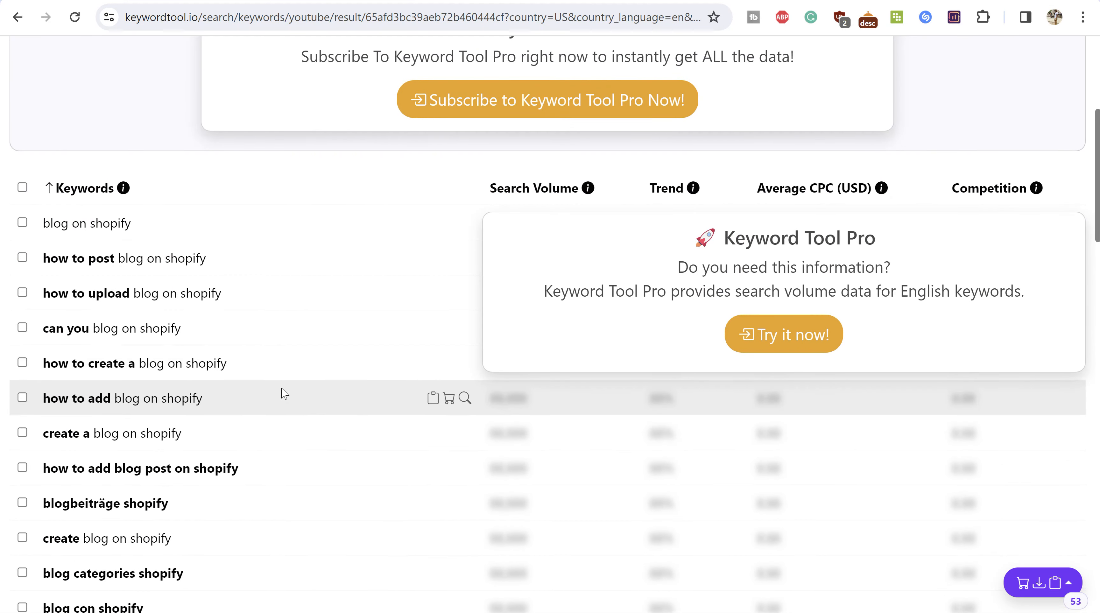
scroll(282, 394, up, 2)
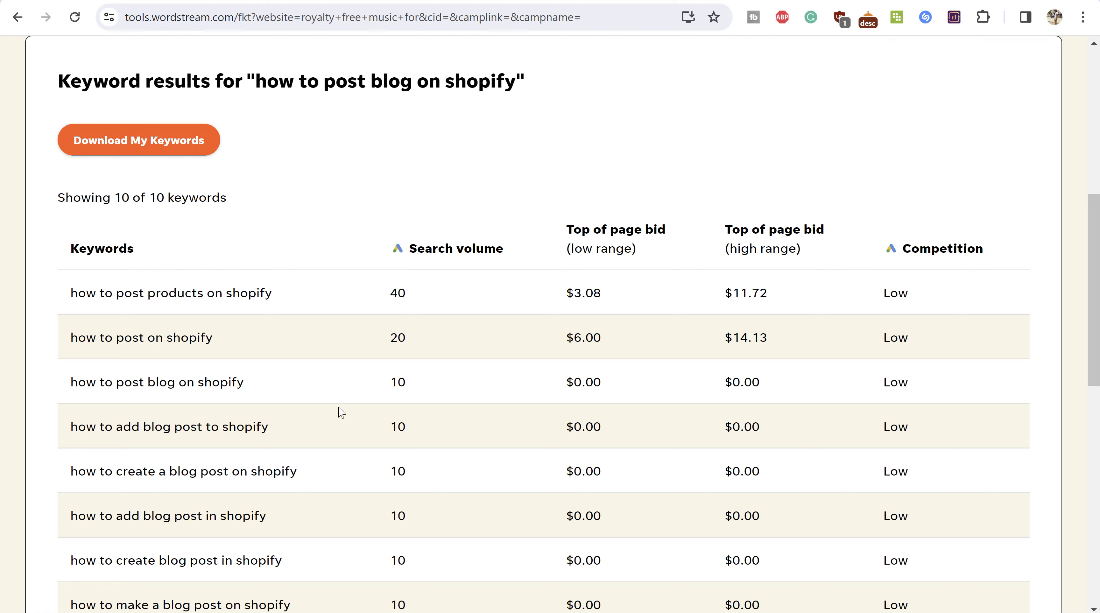
click(692, 1)
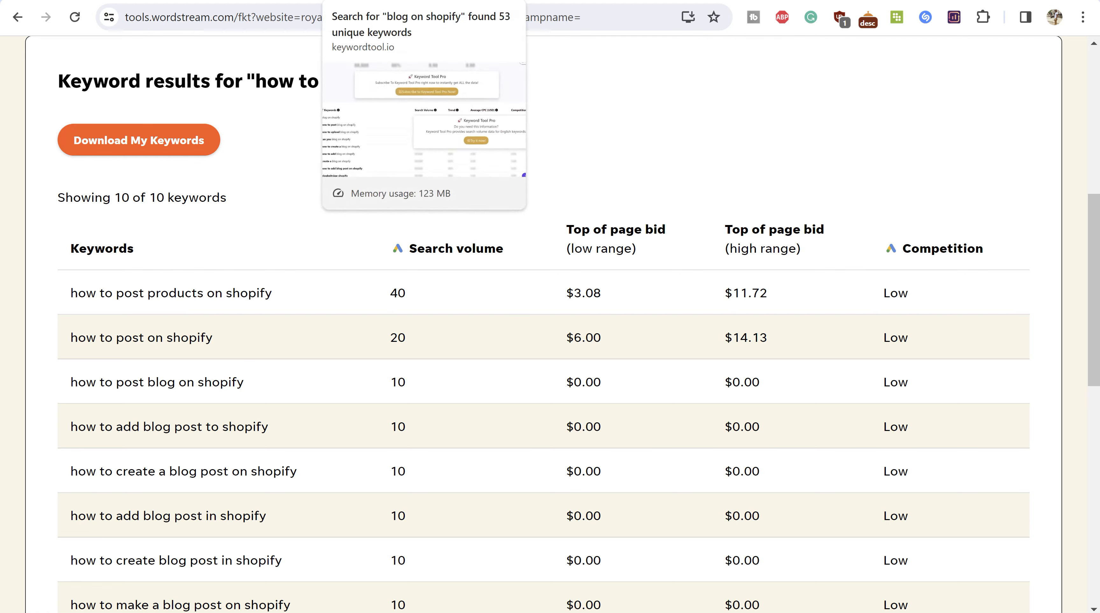
click(86, 1)
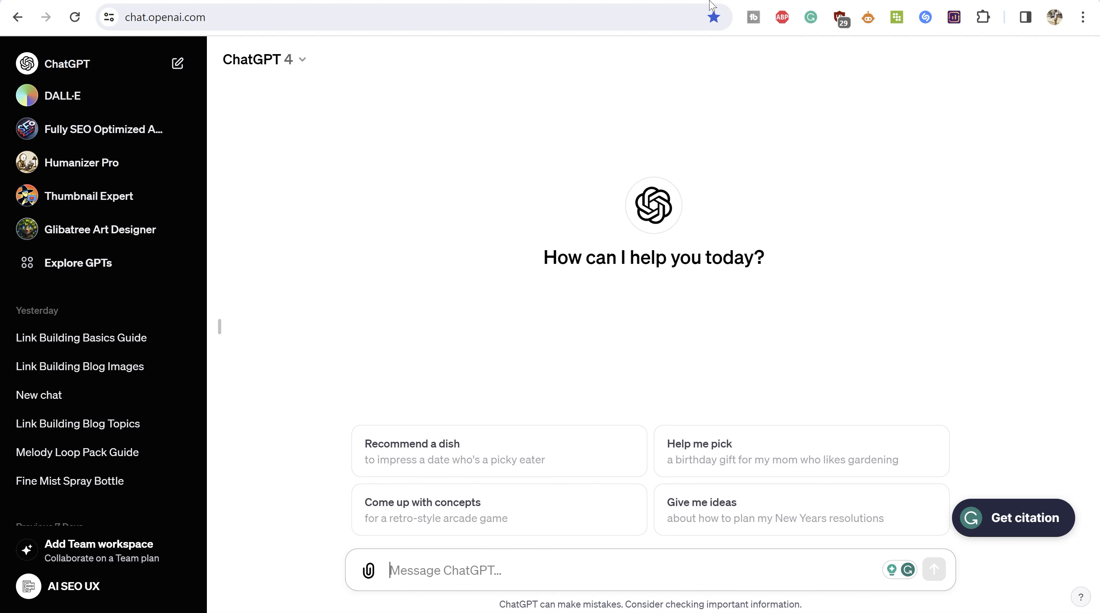
Step: Copy the keyword "how to make a blog post on shopify" from the Ubersuggest keyword ideas and search Google for it
click(669, 1)
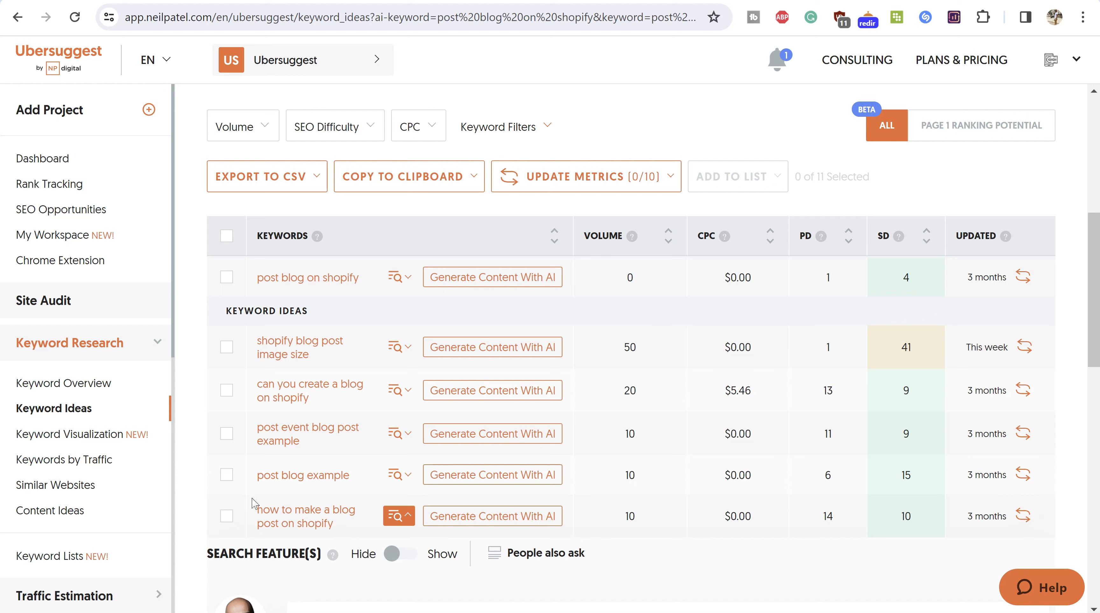
drag(251, 511, 326, 528)
key(ctrl+c)
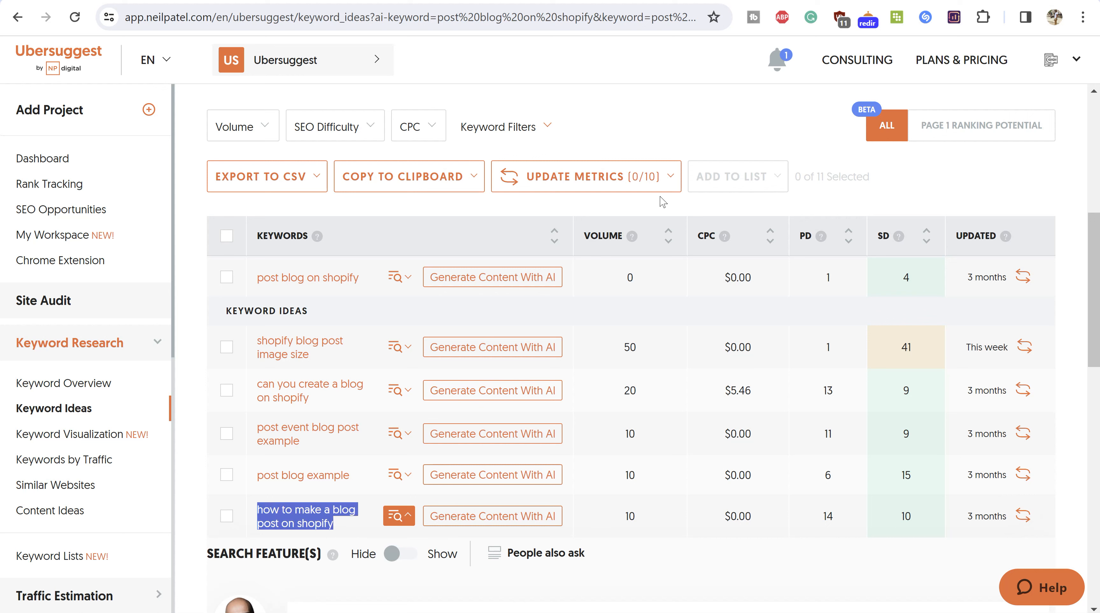
key(ctrl+t)
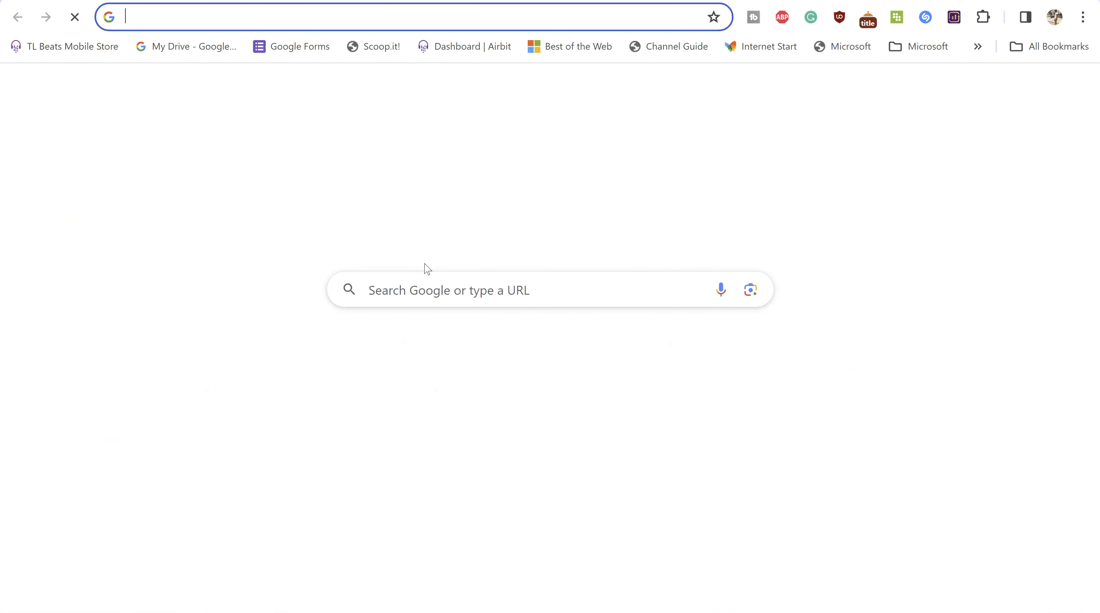
key(ctrl+v)
key(Return)
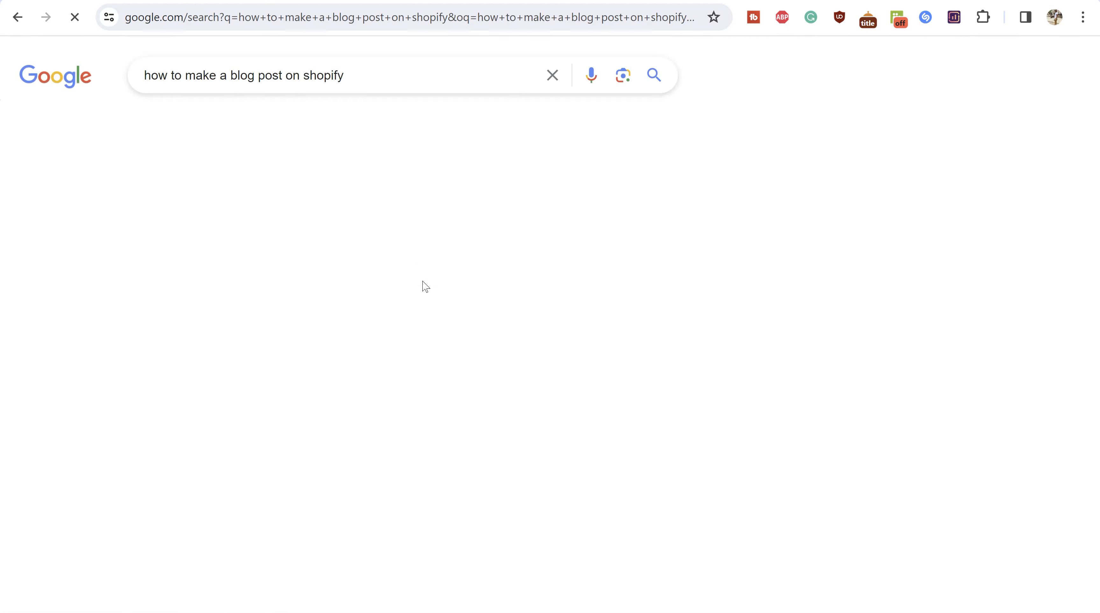
Step: Examine the Google results for the keyword, including the related questions, forum threads, videos and competing articles
scroll(51, 266, down, 15)
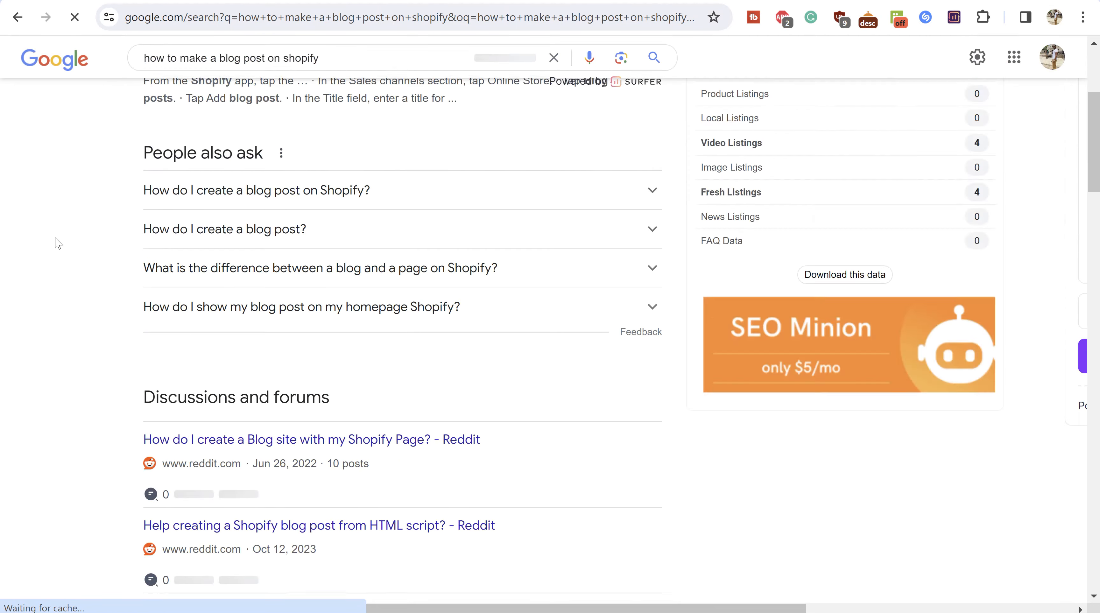
scroll(52, 247, down, 20)
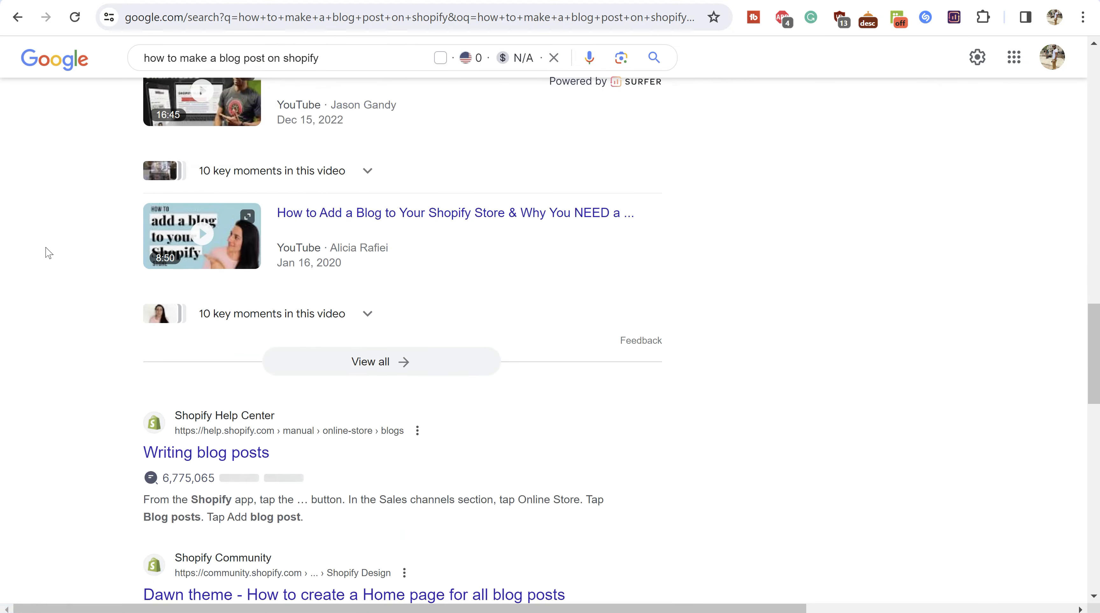
scroll(64, 232, up, 18)
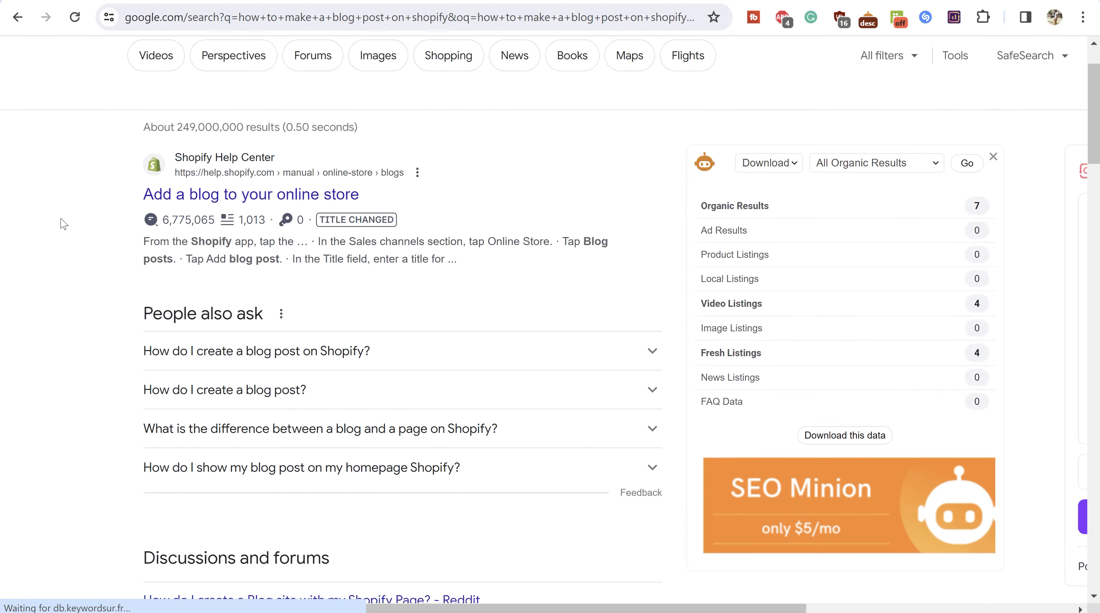
scroll(58, 227, down, 20)
scroll(57, 232, down, 10)
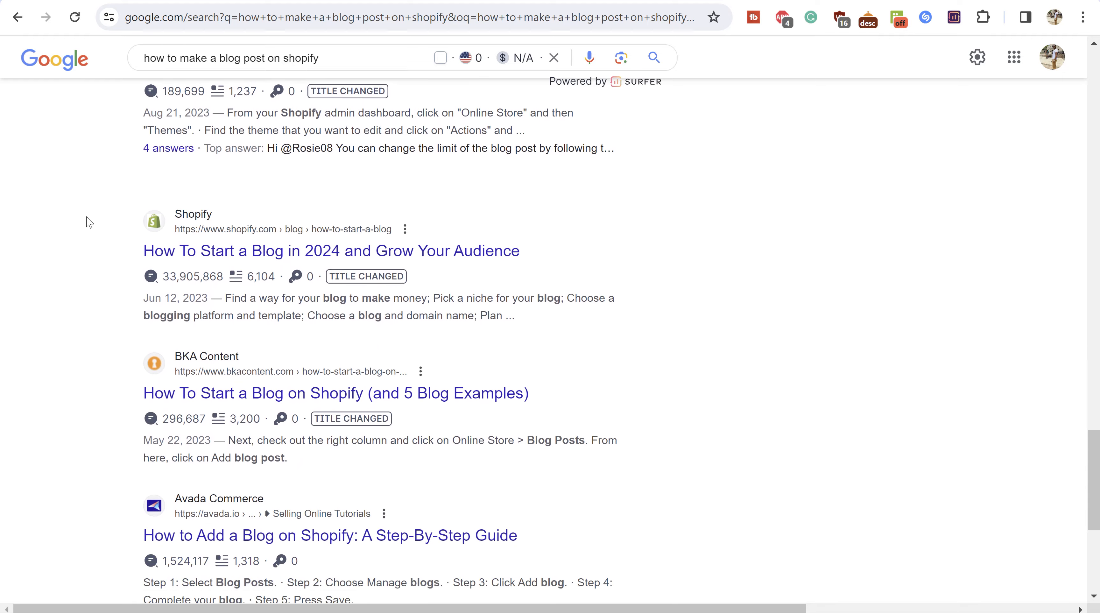
scroll(87, 227, down, 3)
scroll(98, 258, up, 5)
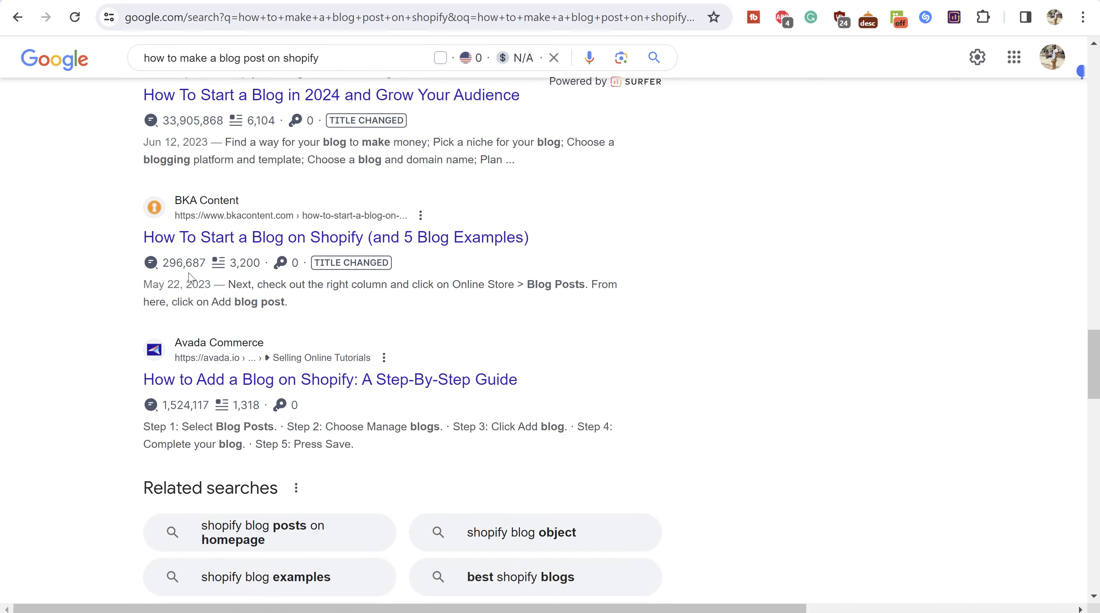
scroll(164, 373, up, 4)
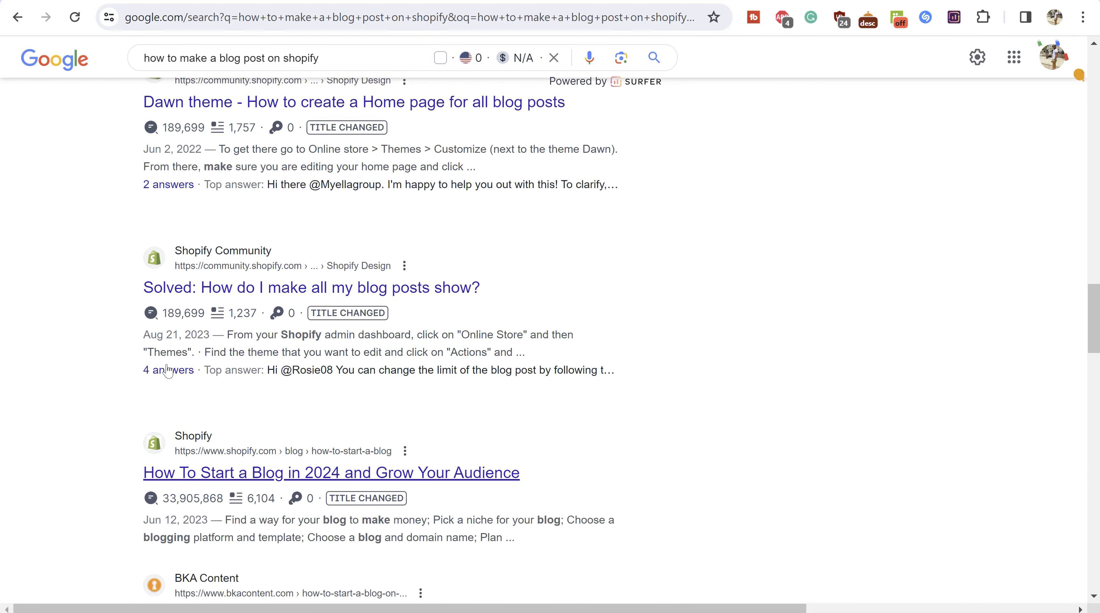
scroll(165, 373, down, 15)
scroll(169, 303, up, 8)
scroll(170, 303, up, 10)
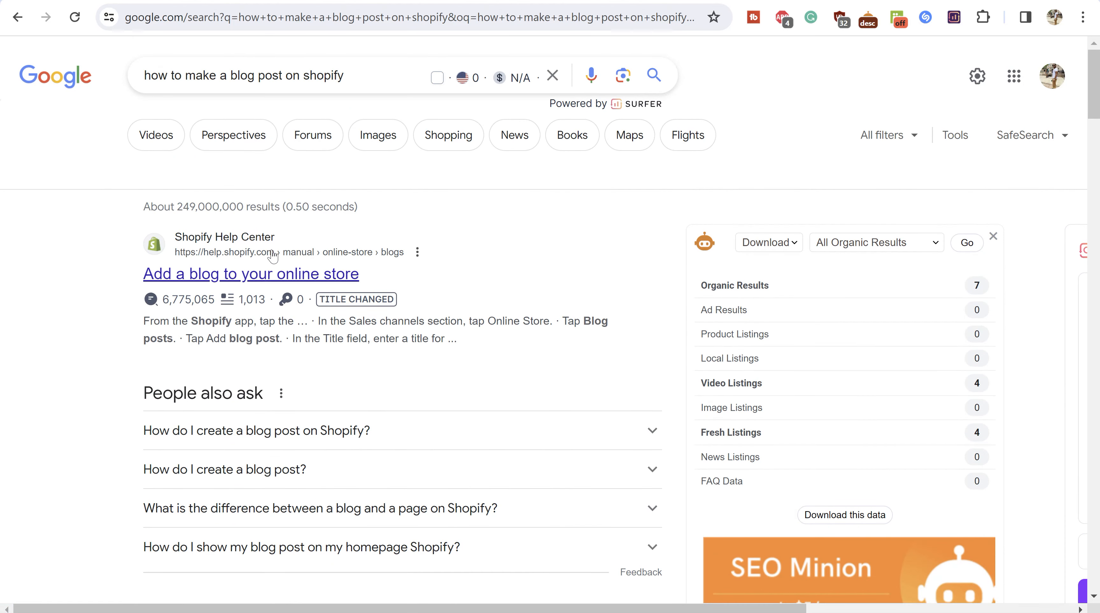
Step: Copy the address of the Shopify Help Center result "Add a blog to your online store" and ask ChatGPT "what is the user intent of" that link
right_click(249, 278)
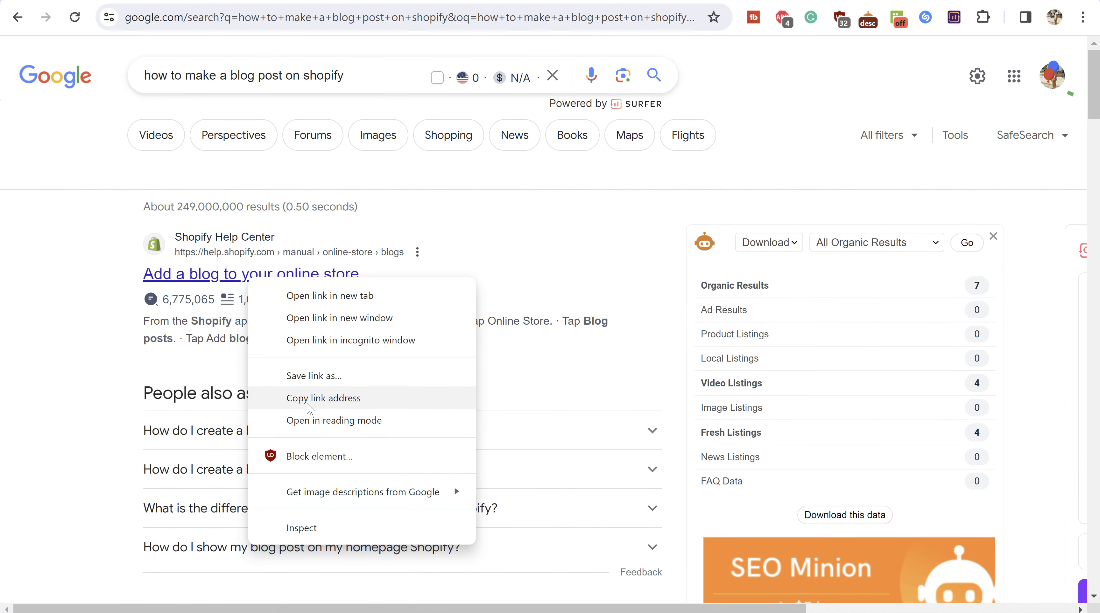
click(309, 398)
click(134, 1)
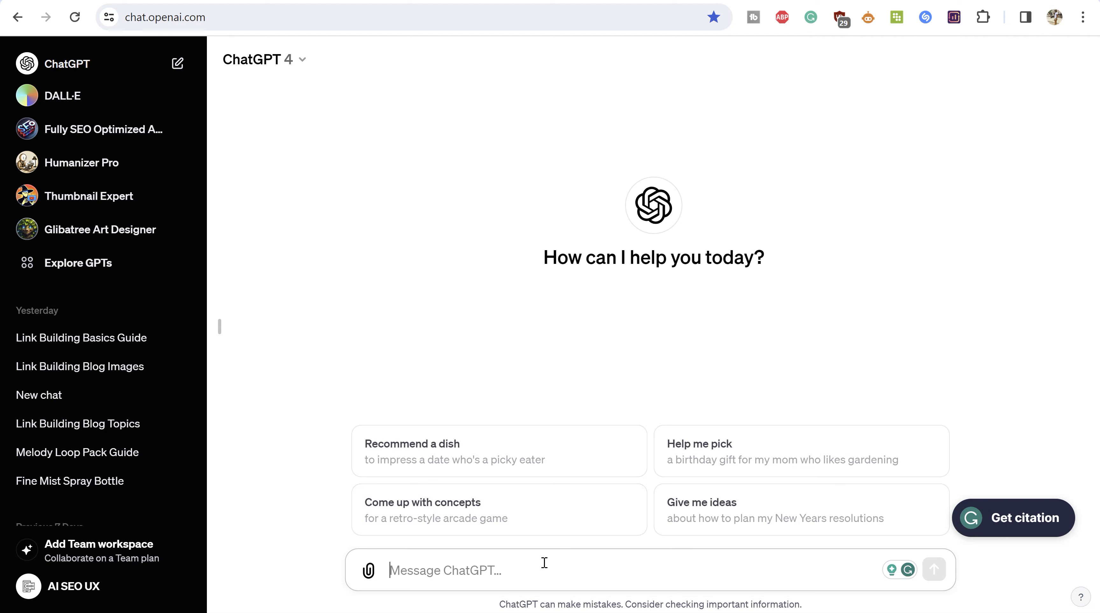
text(what is )
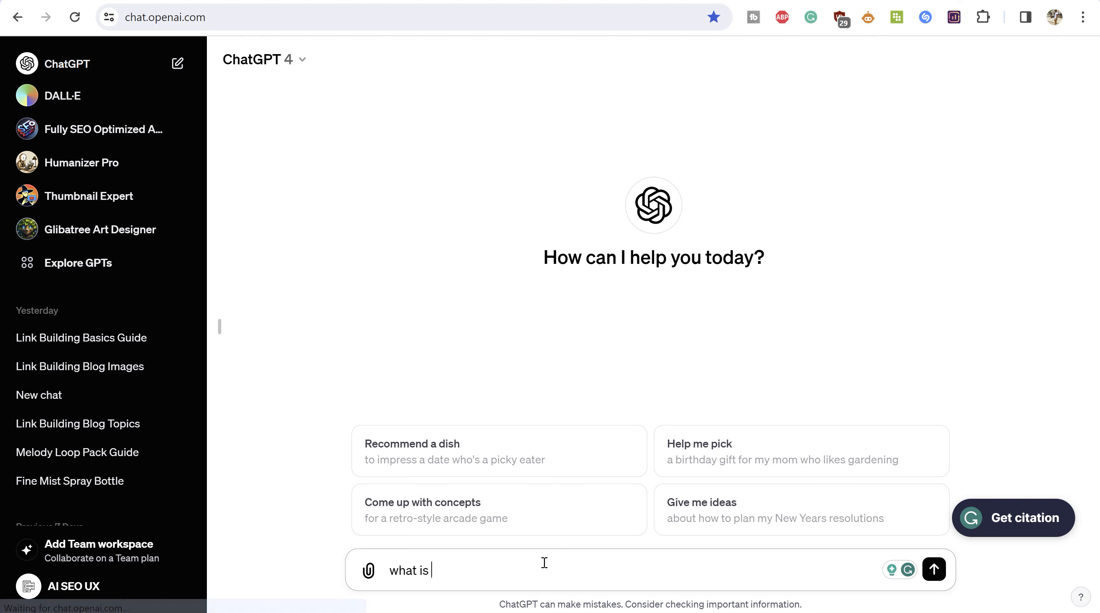
text(the user intne)
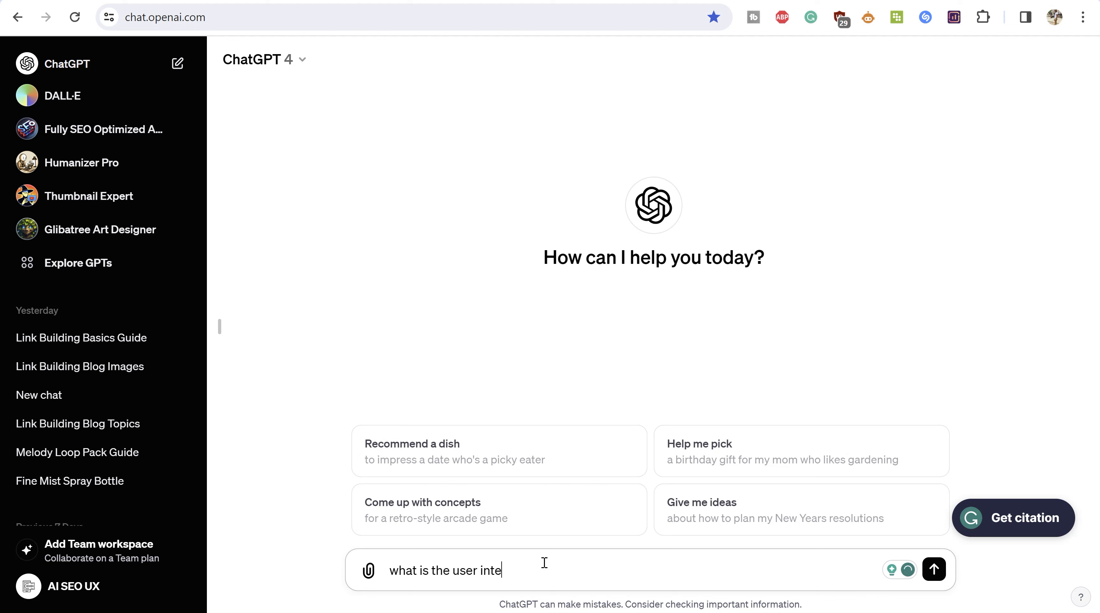
text(nt of)
text(https://help.shopify.com/en/manual/online-store/blogs/adding-a-blog)
key(Return)
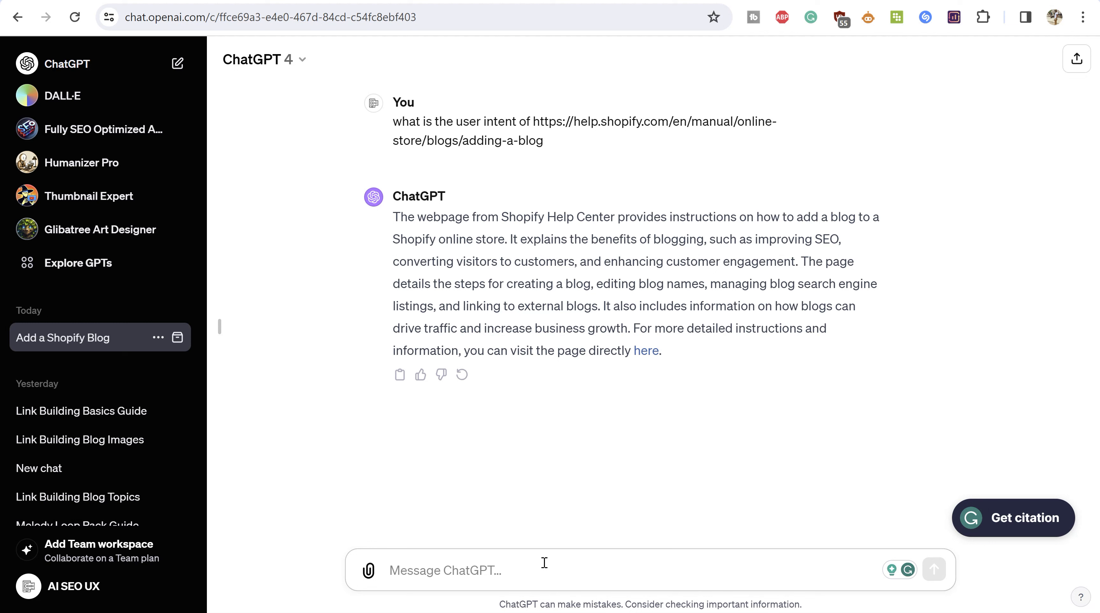
Step: Start a follow-up ChatGPT prompt reading "write a 2000 word blog article about this user intent and link to"
text(write a )
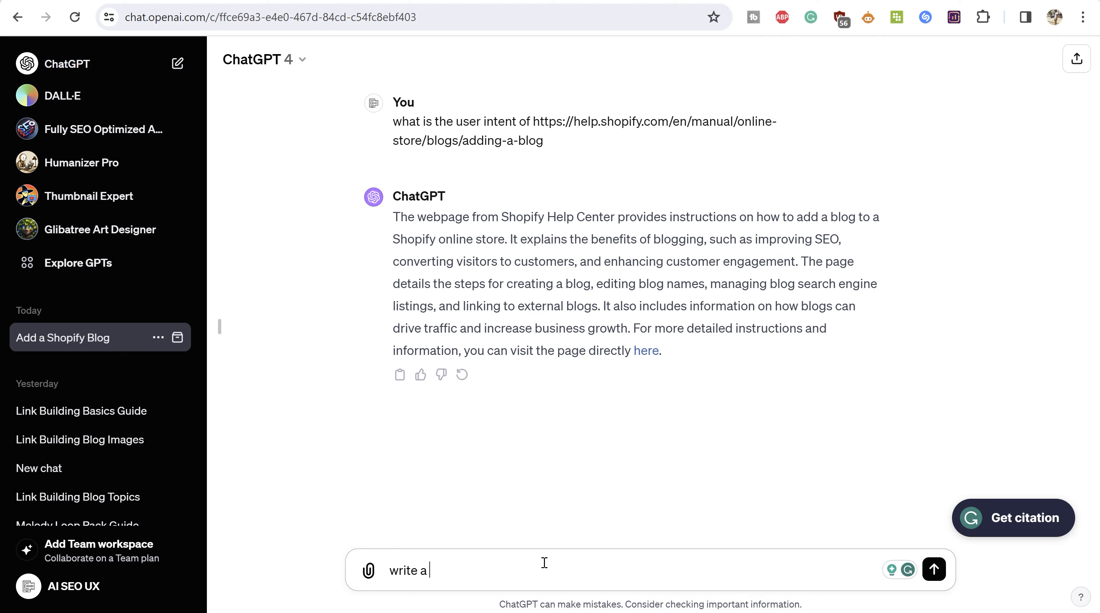
text(2000 word blog article about)
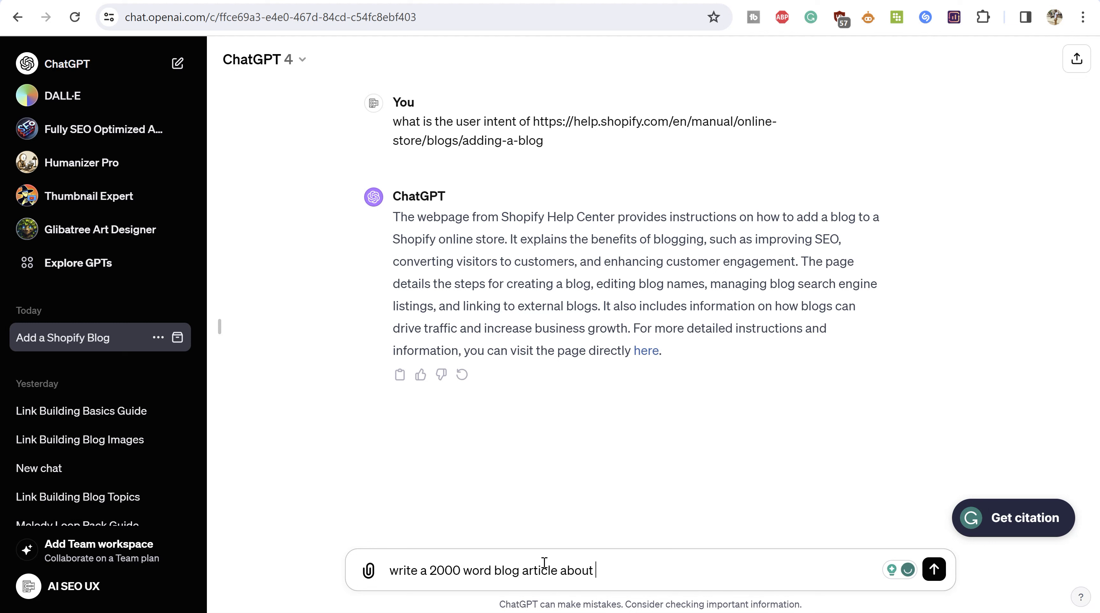
text( this user intent a)
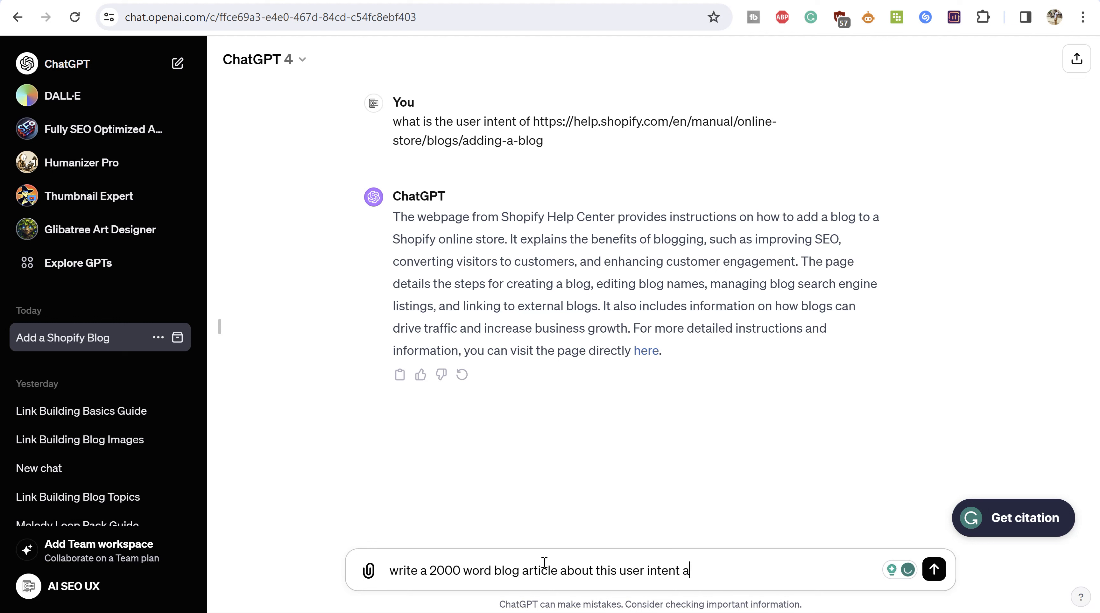
text(nd link to)
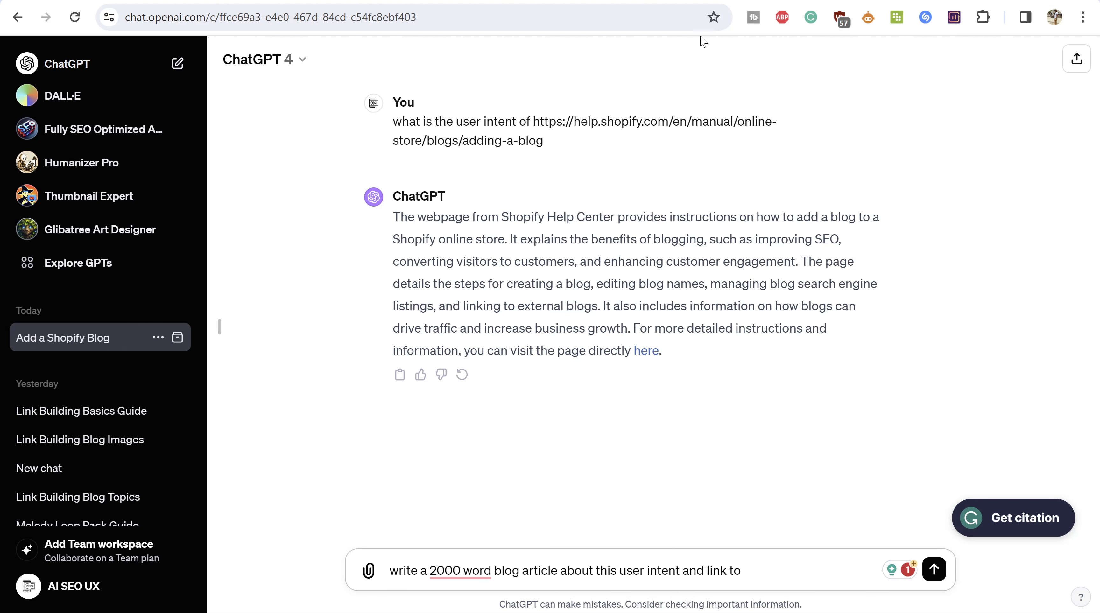
key(ctrl+t)
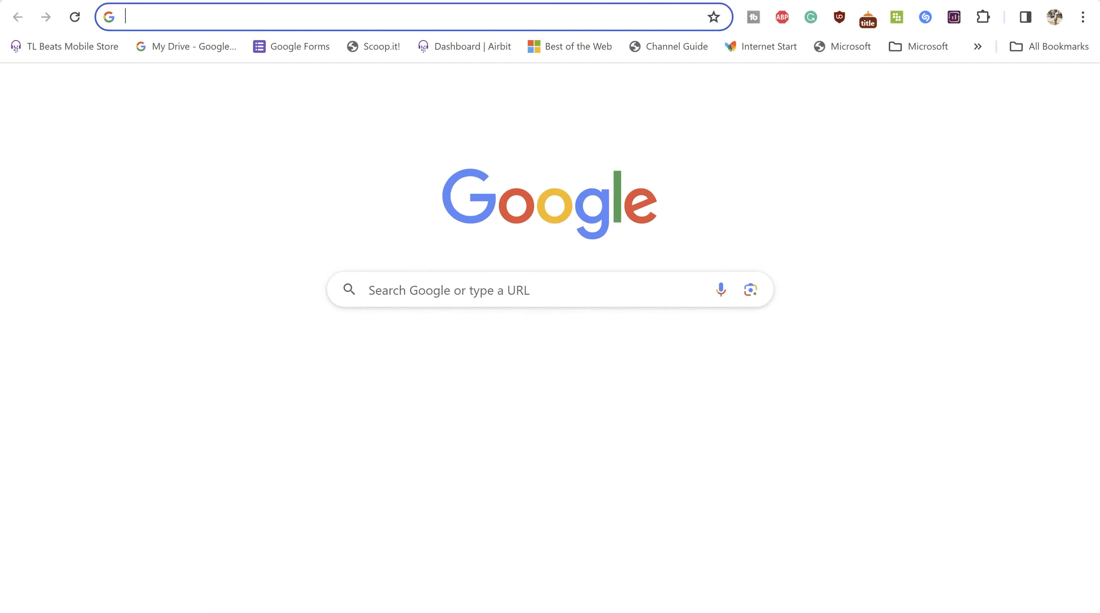
text(aiseoux.com)
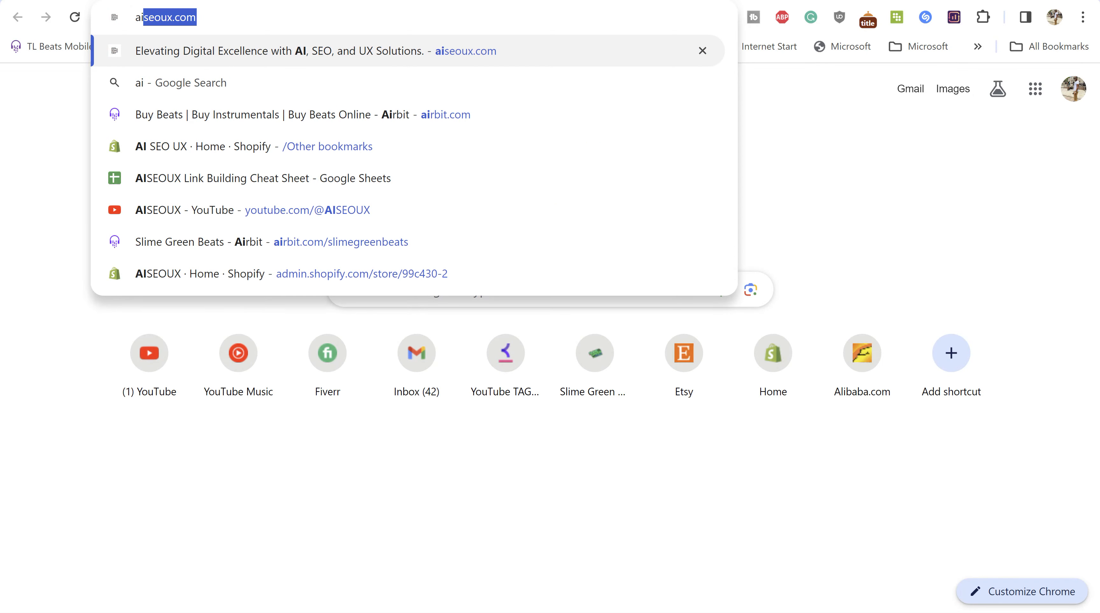
key(Return)
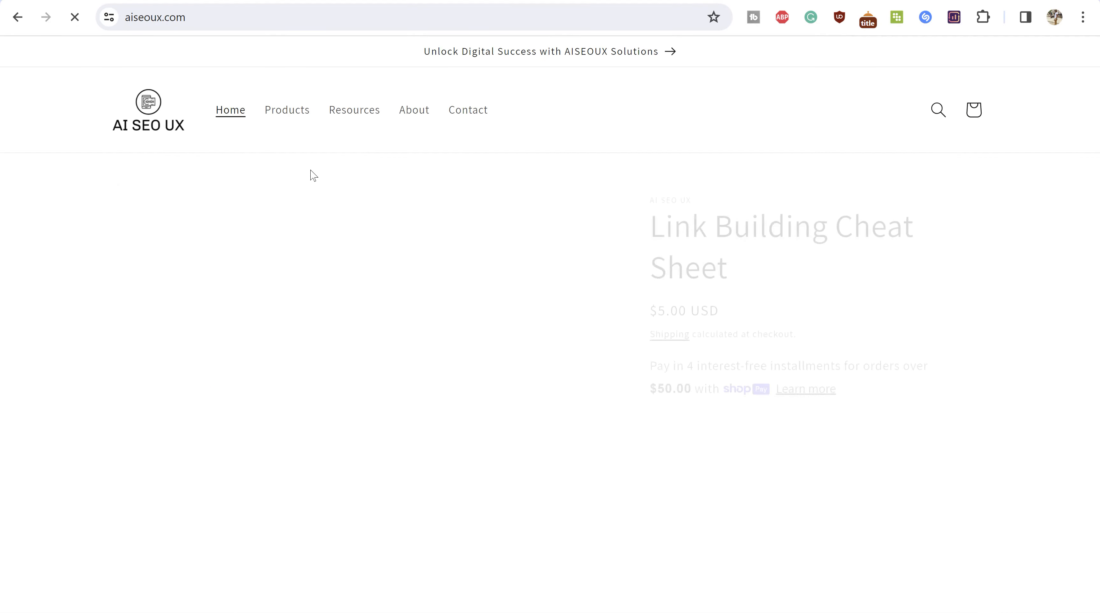
right_click(152, 122)
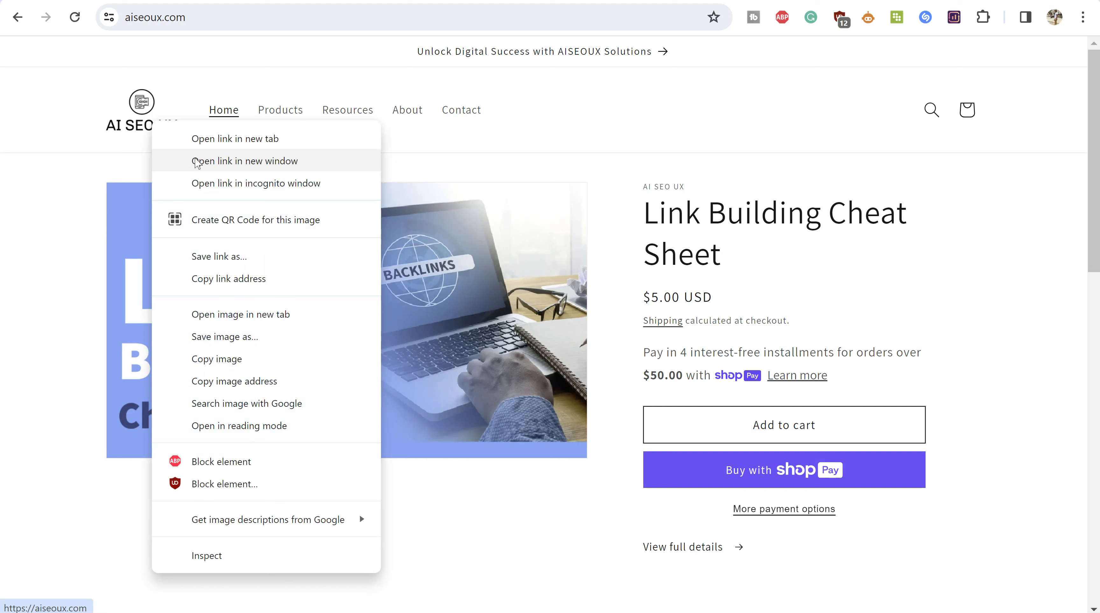
click(222, 278)
key(ctrl+shift+Tab)
key(ctrl+v)
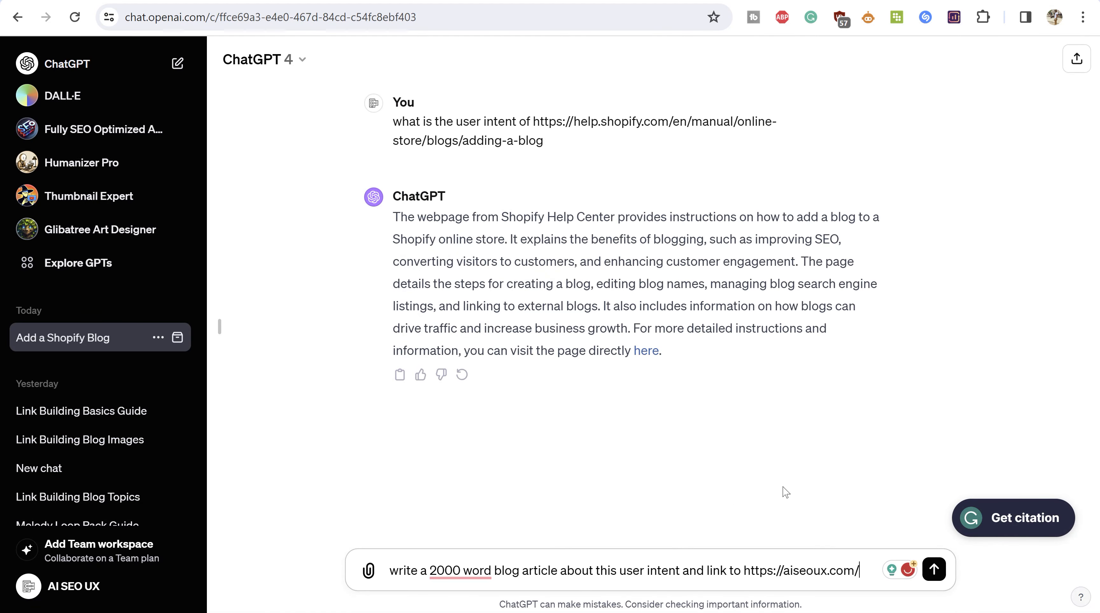
Step: Complete the prompt with "and reference" plus the link of the Shopify Help Center result "Add a blog to your online store", and submit it
text(and referec)
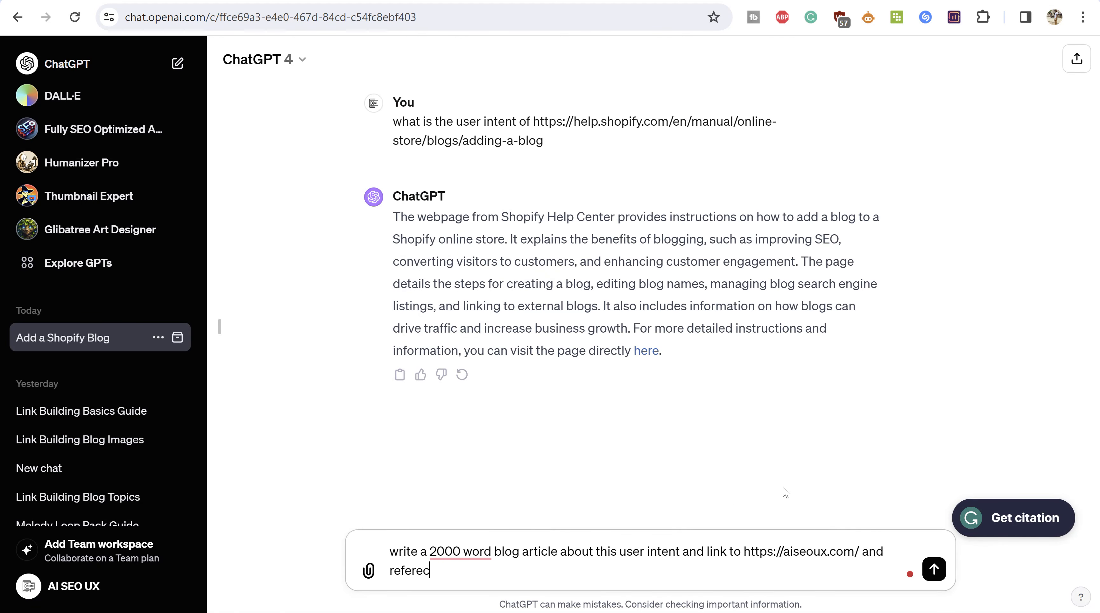
text(nce)
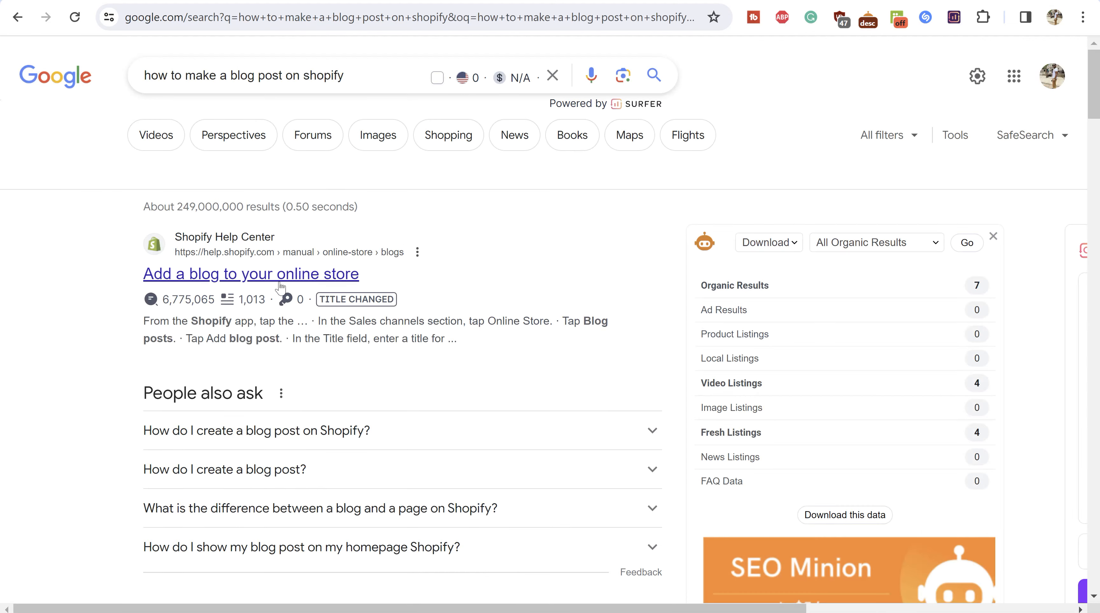
right_click(275, 277)
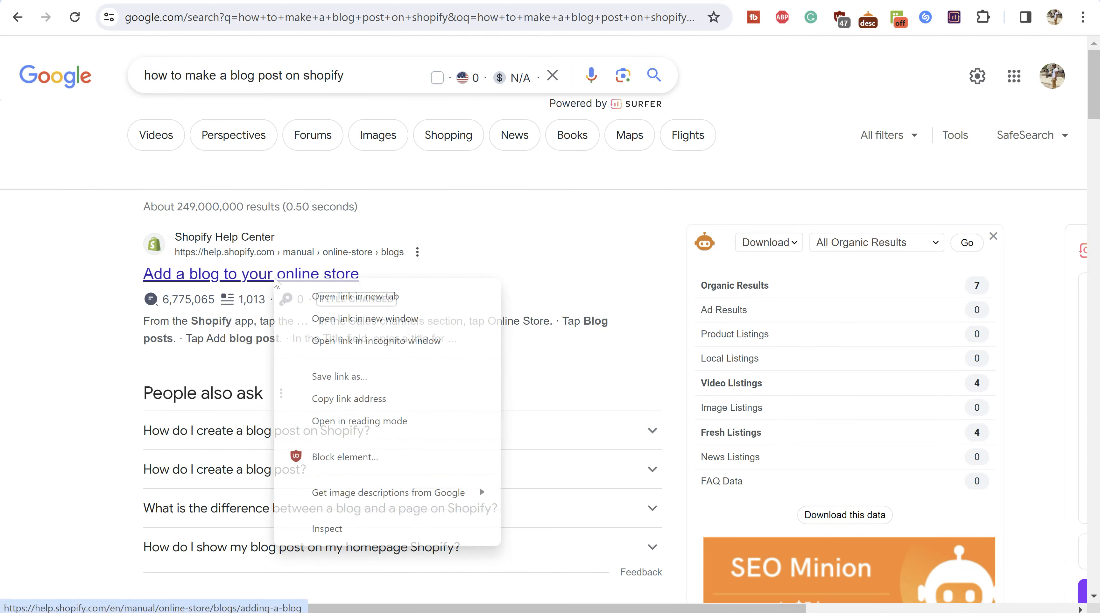
click(345, 400)
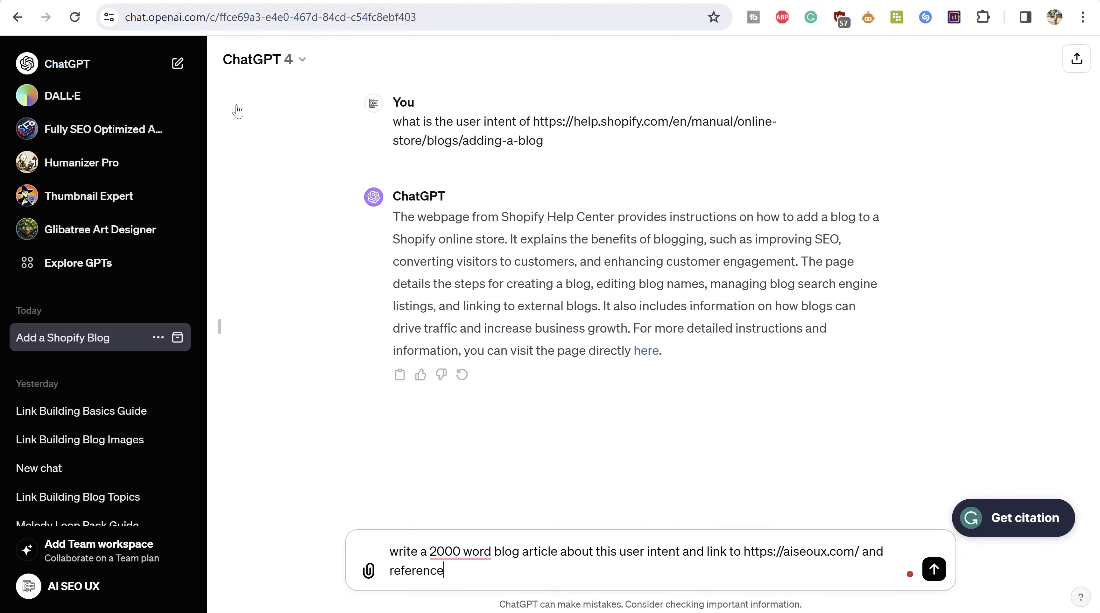
key(ctrl+v)
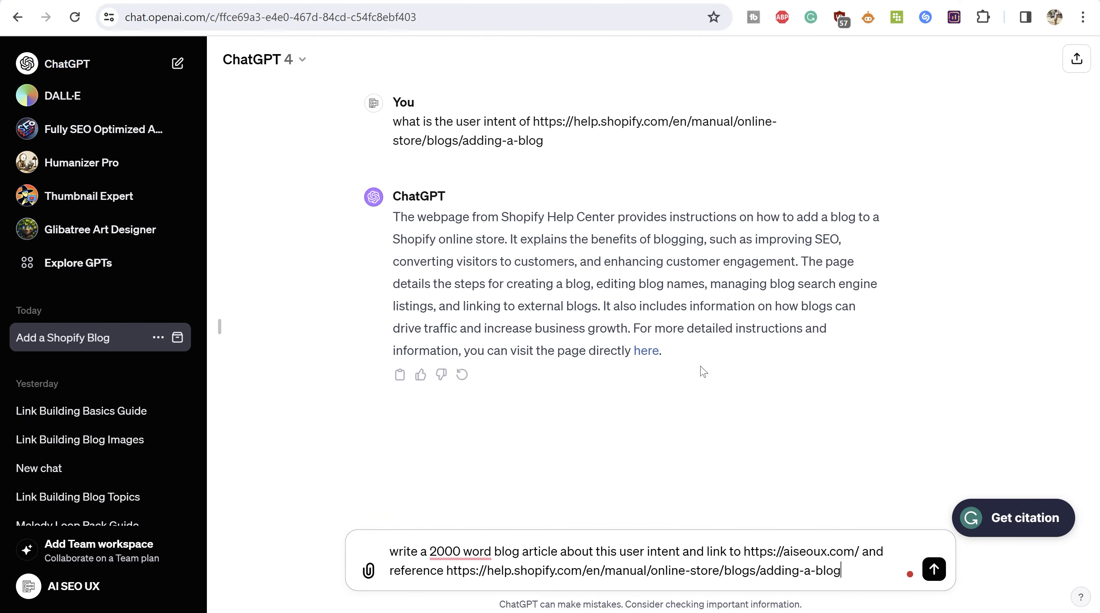
key(Return)
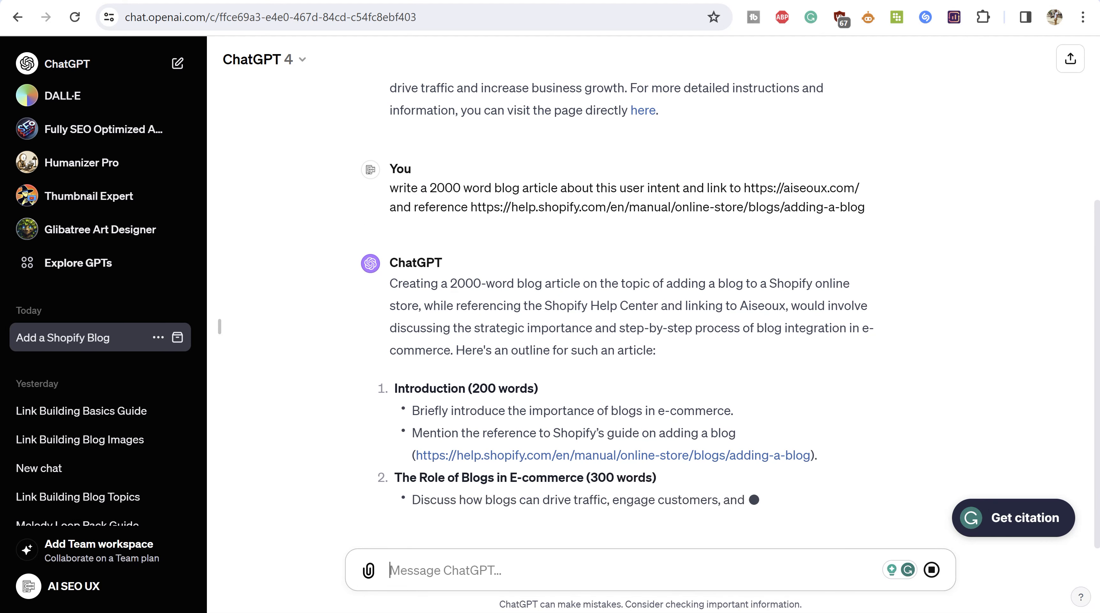
Step: Open ChatGPT in a new tab, choose the Thumbnail Expert GPT and send it "/mode 1"
key(ctrl+t)
text(cha)
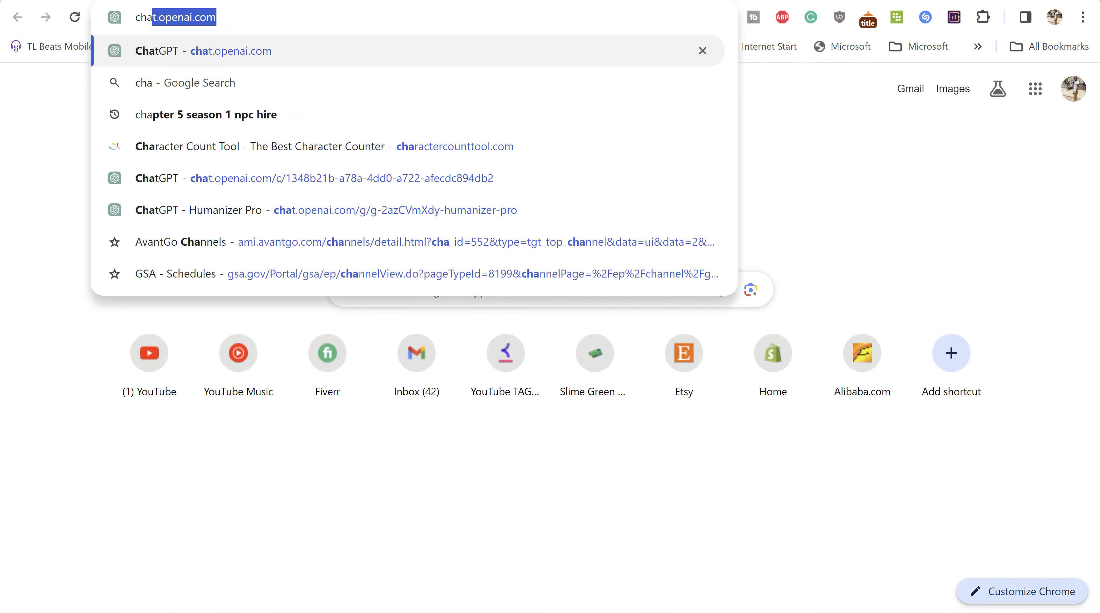
key(Return)
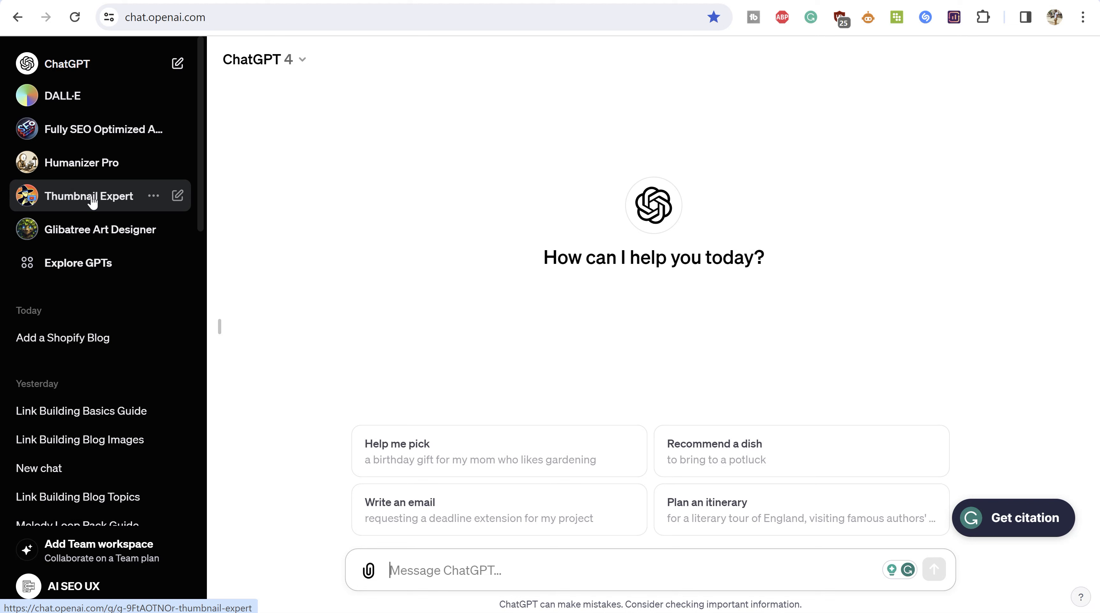
click(92, 199)
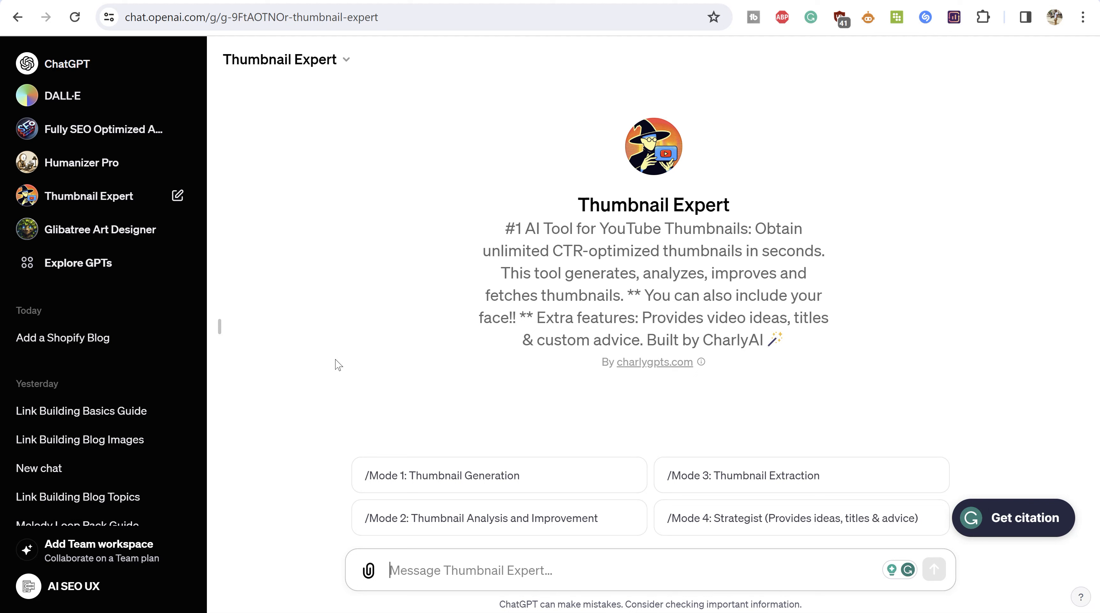
text(/)
key(BackSpace)
text(/mode)
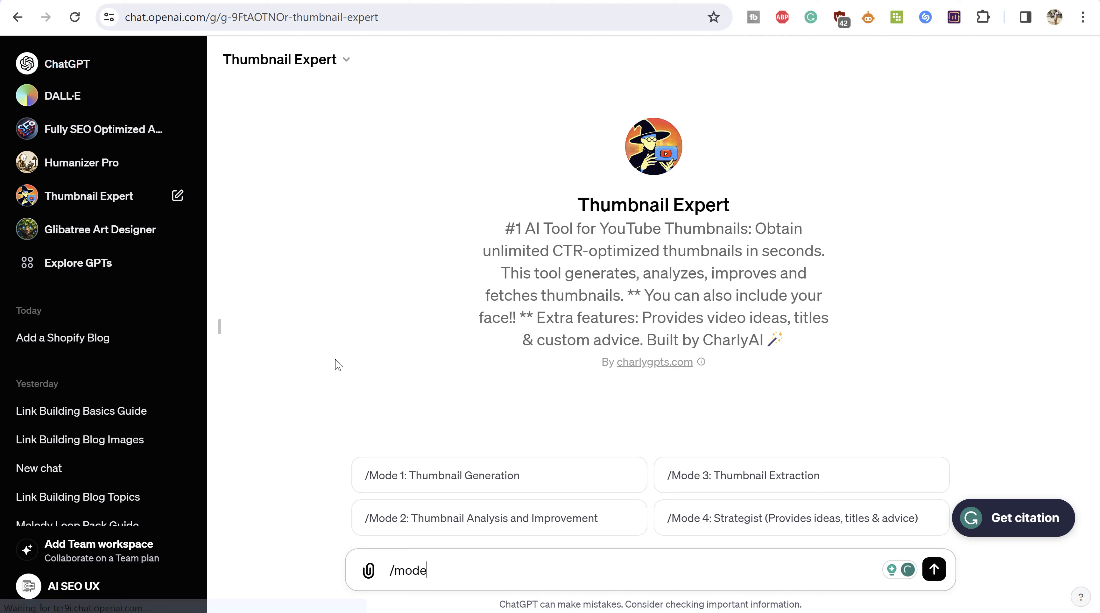
text( 1)
key(Return)
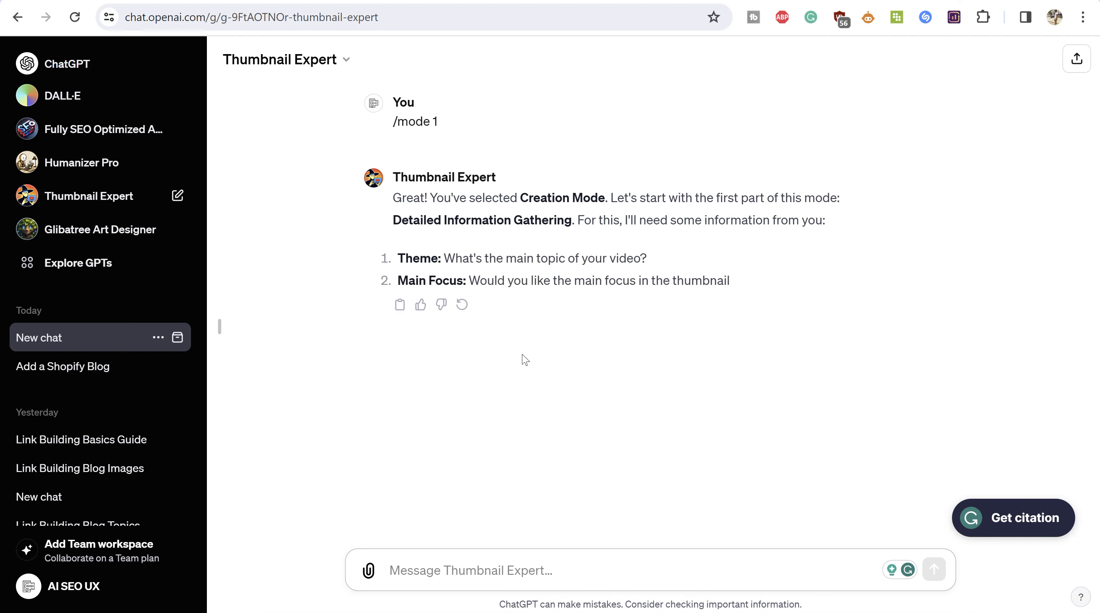
Step: Check the keyword in Ubersuggest and answer the thumbnail theme question with "1. How to make a blog post on shopify"
text(1. how to)
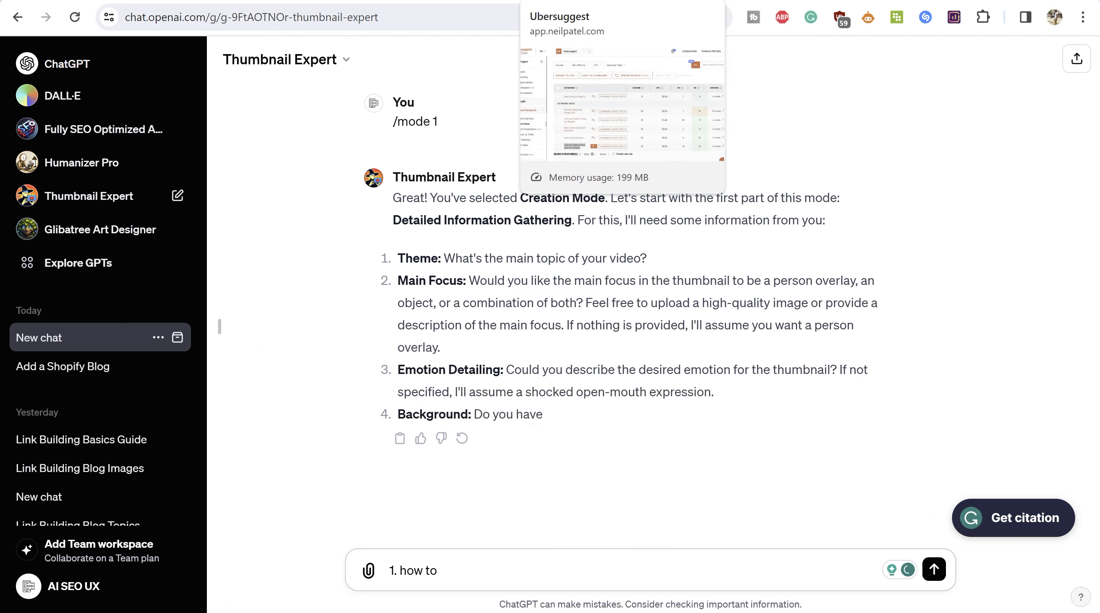
click(566, 1)
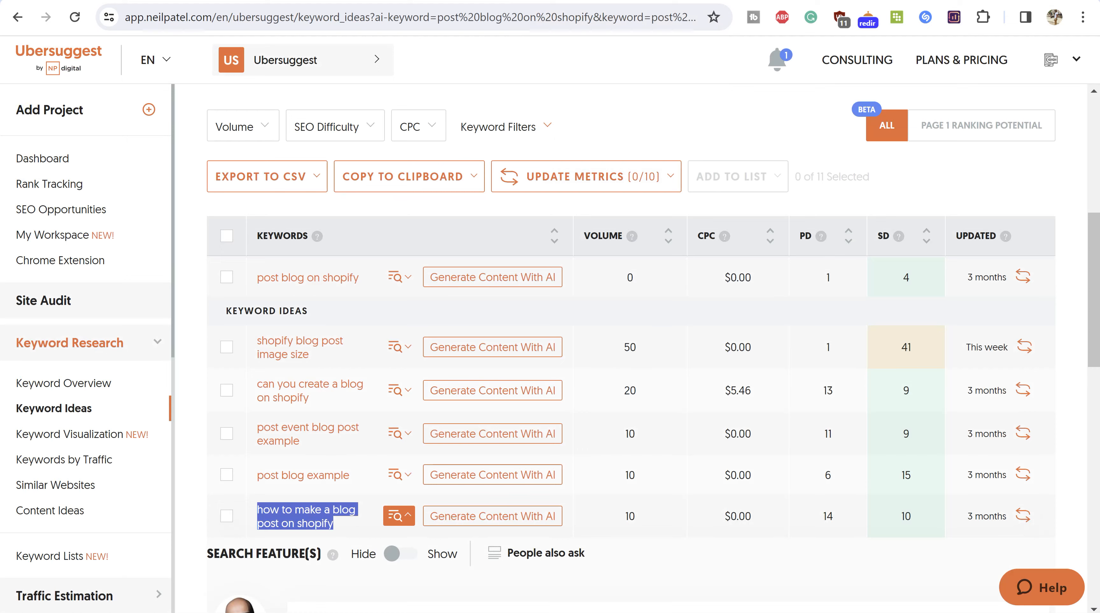
click(567, 1)
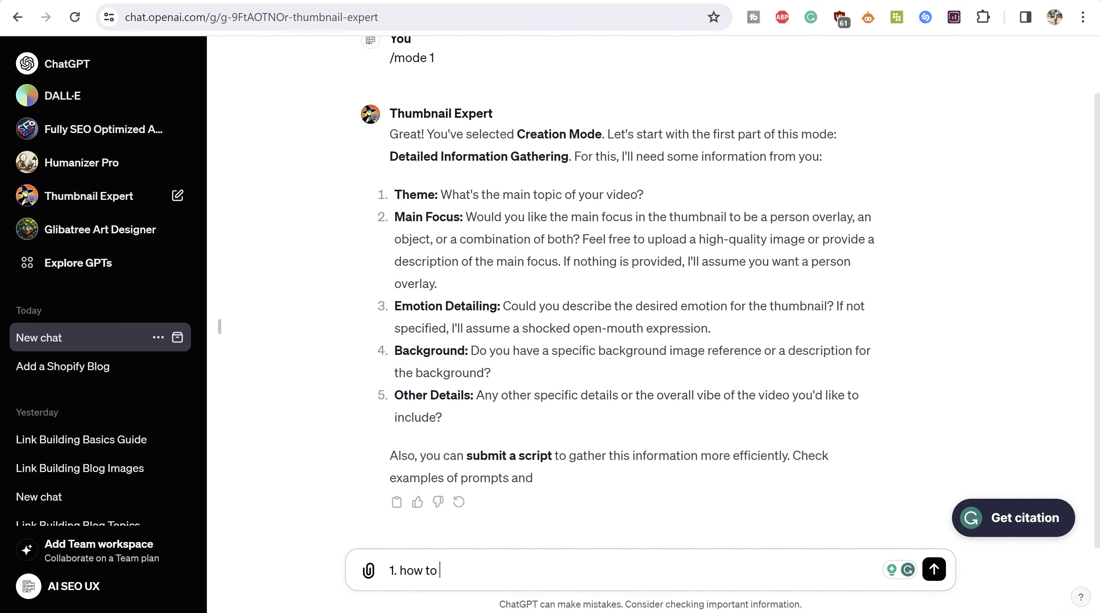
text(ma)
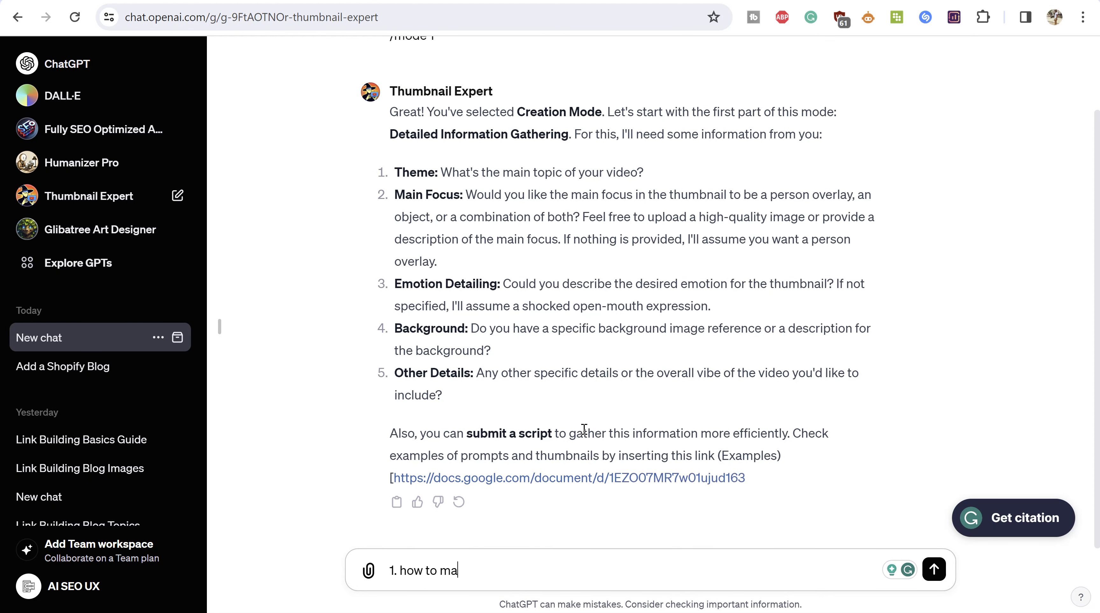
key(BackSpace)
key(BackSpace)
key(BackSpace)
key(BackSpace)
key(BackSpace)
key(BackSpace)
key(BackSpace)
key(BackSpace)
key(BackSpace)
text(How to m)
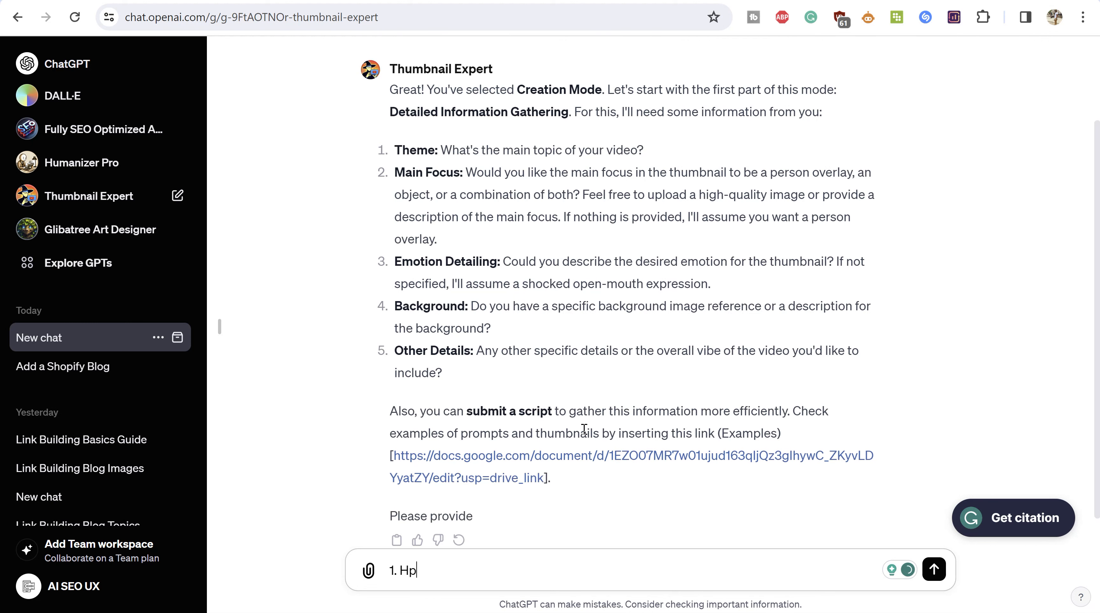
text(ake a blog o)
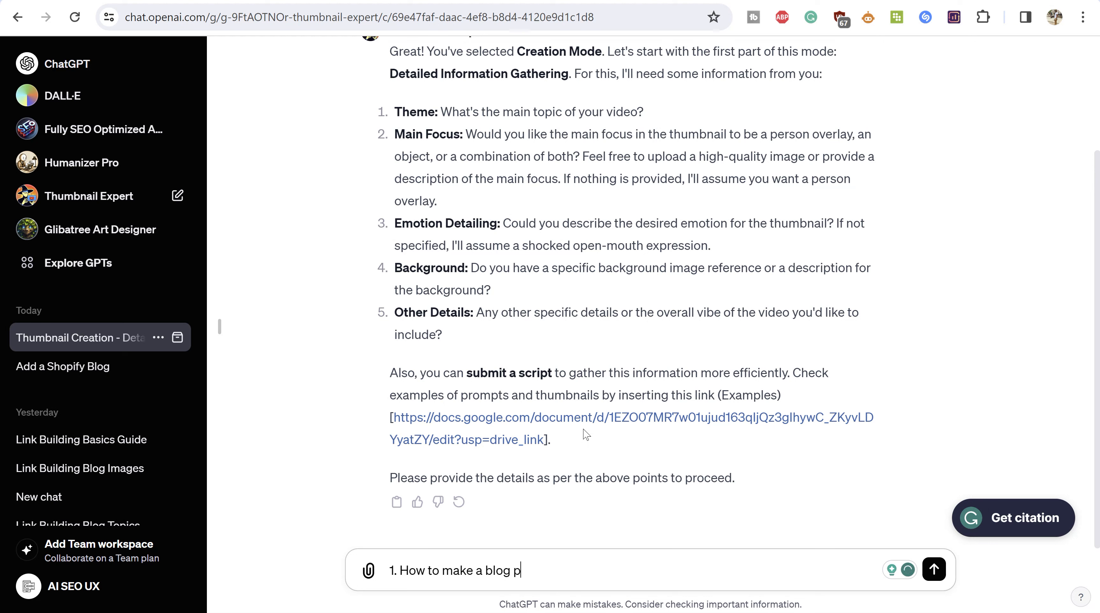
text(ost on shopify)
key(Return)
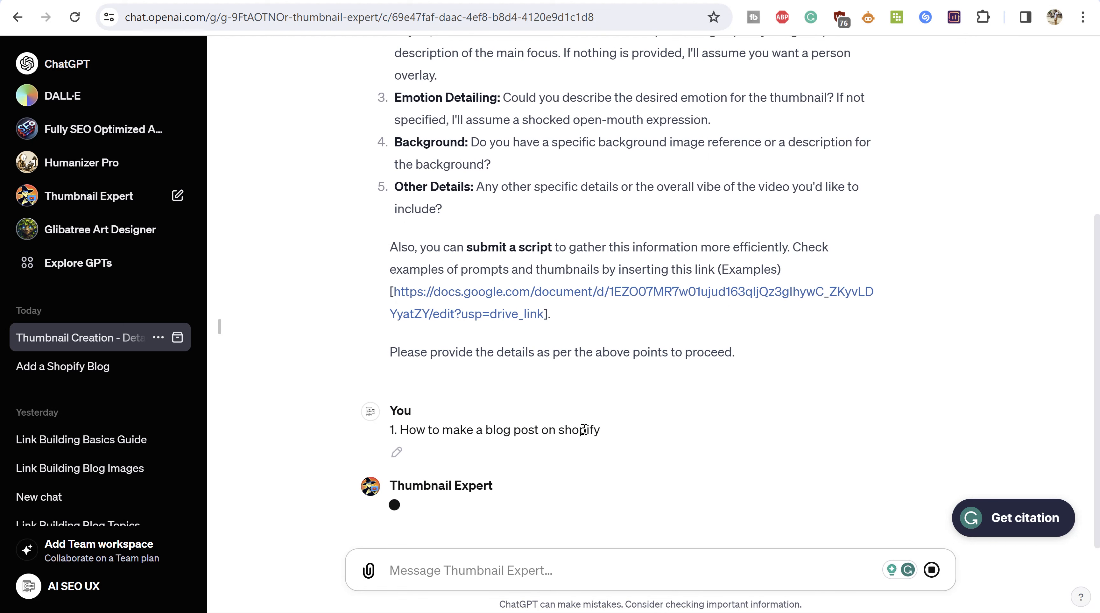
Step: Answer the remaining Thumbnail Expert questions with "2. combination 3. needs help 4 n/a 5. n/a"
text(2.)
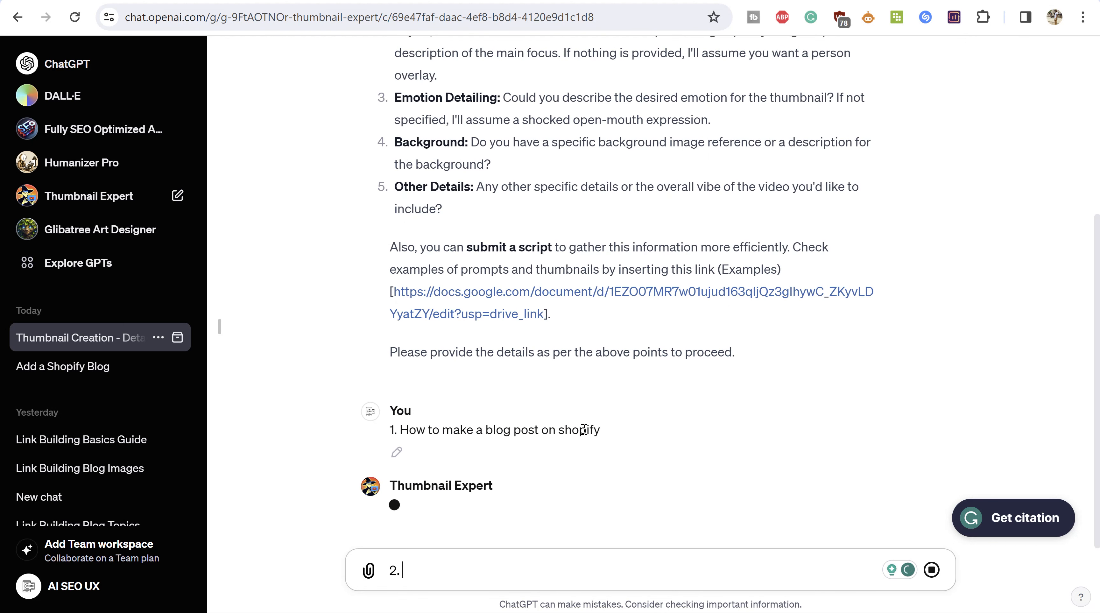
scroll(583, 386, up, 3)
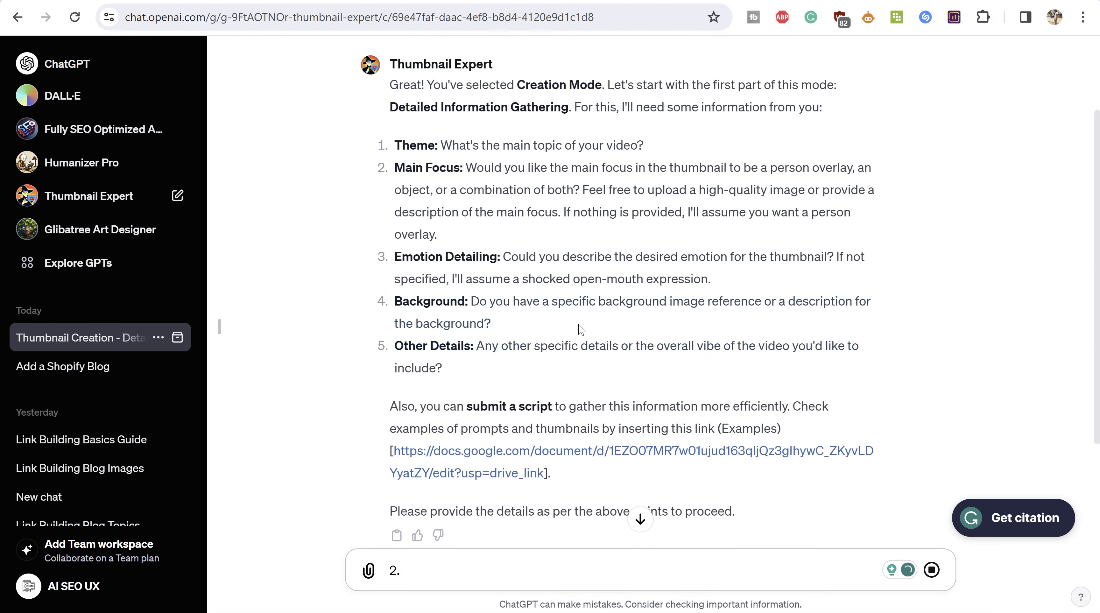
scroll(609, 239, down, 2)
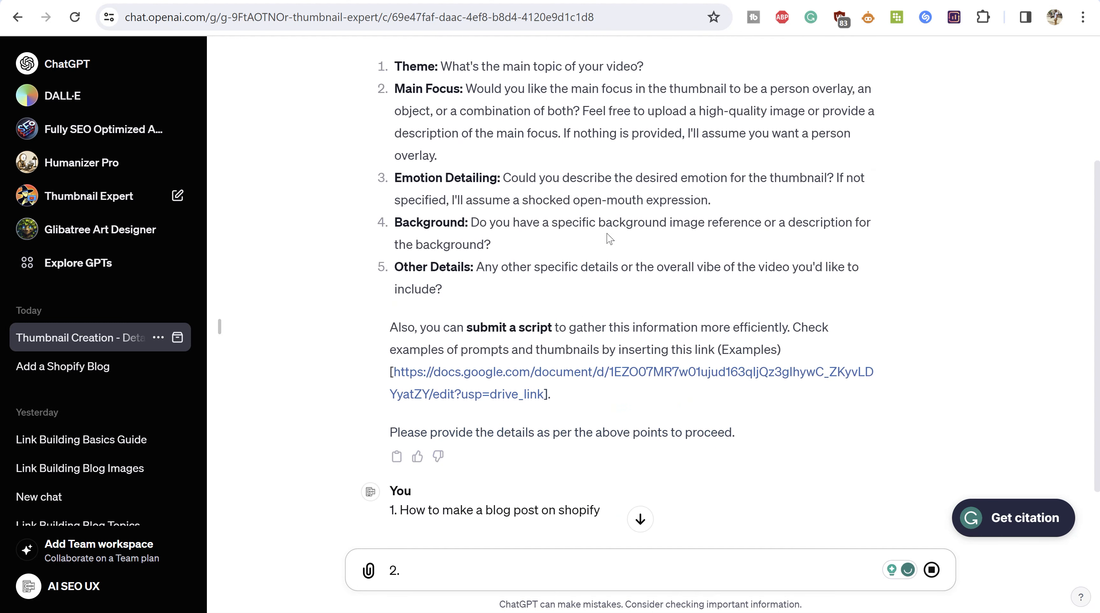
text(combination)
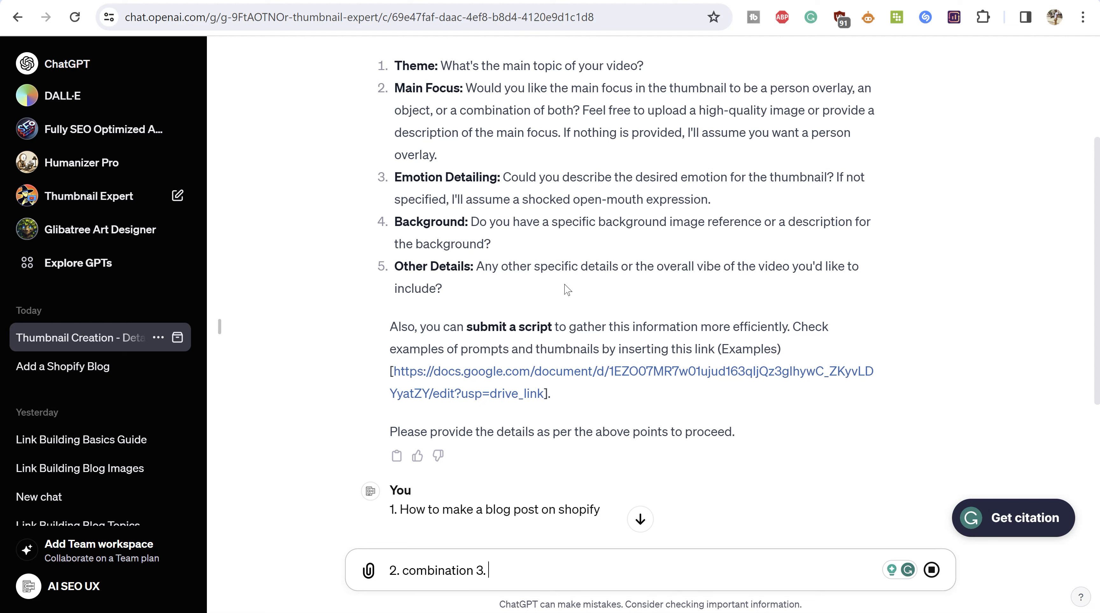
text(3. needs e)
text(help 4 n/a 5. n)
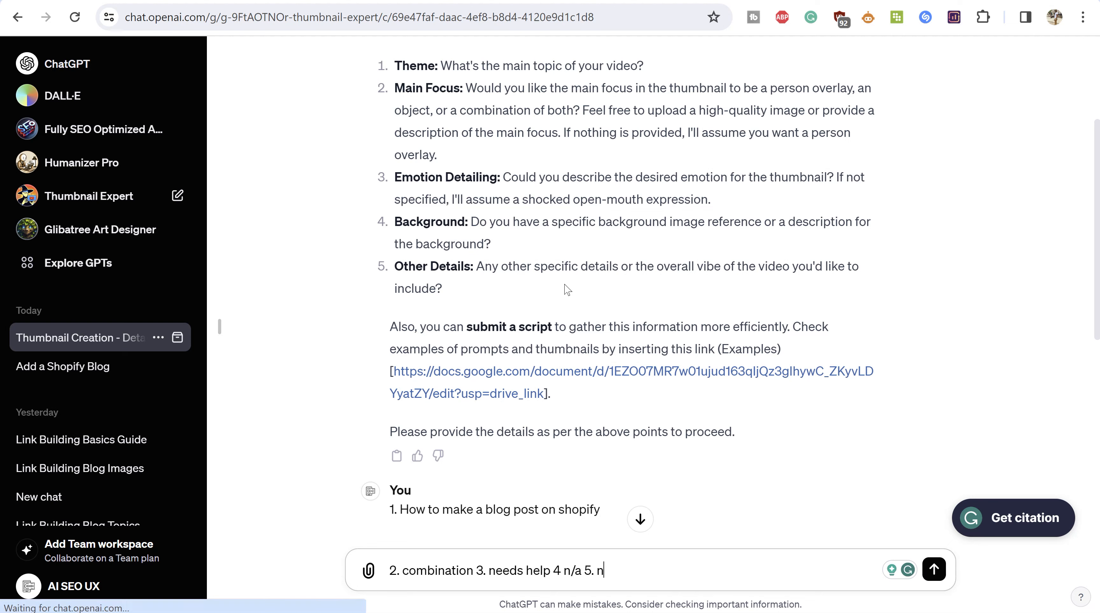
key(Return)
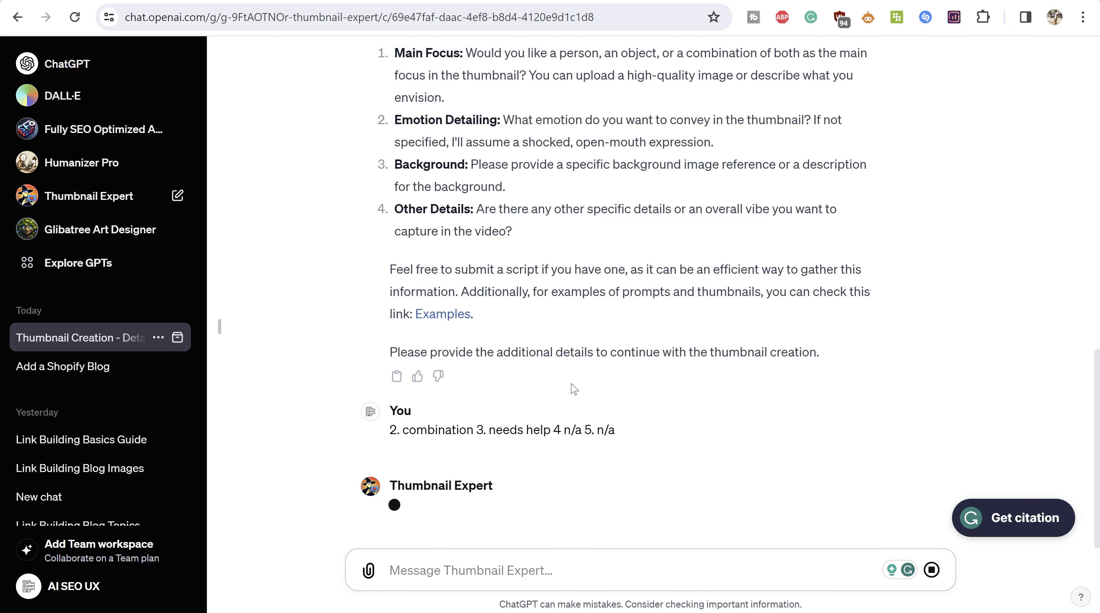
scroll(575, 389, up, 2)
scroll(576, 373, down, 2)
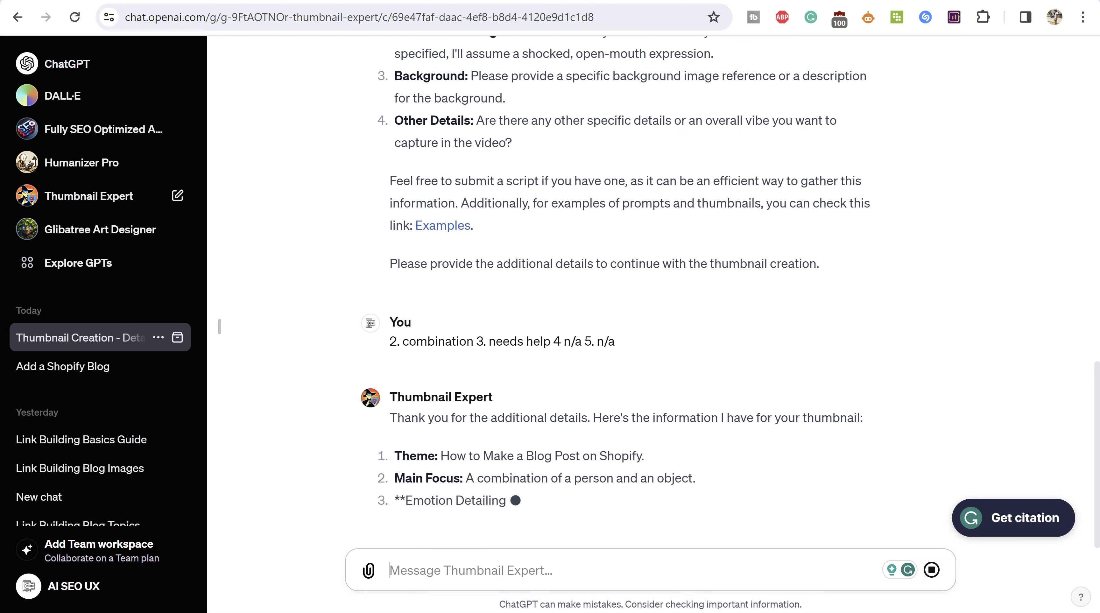
Step: Open chat.openai.com in another new tab and choose the Glibatree Art Designer GPT
key(ctrl+t)
text(chat.openai.com)
key(Return)
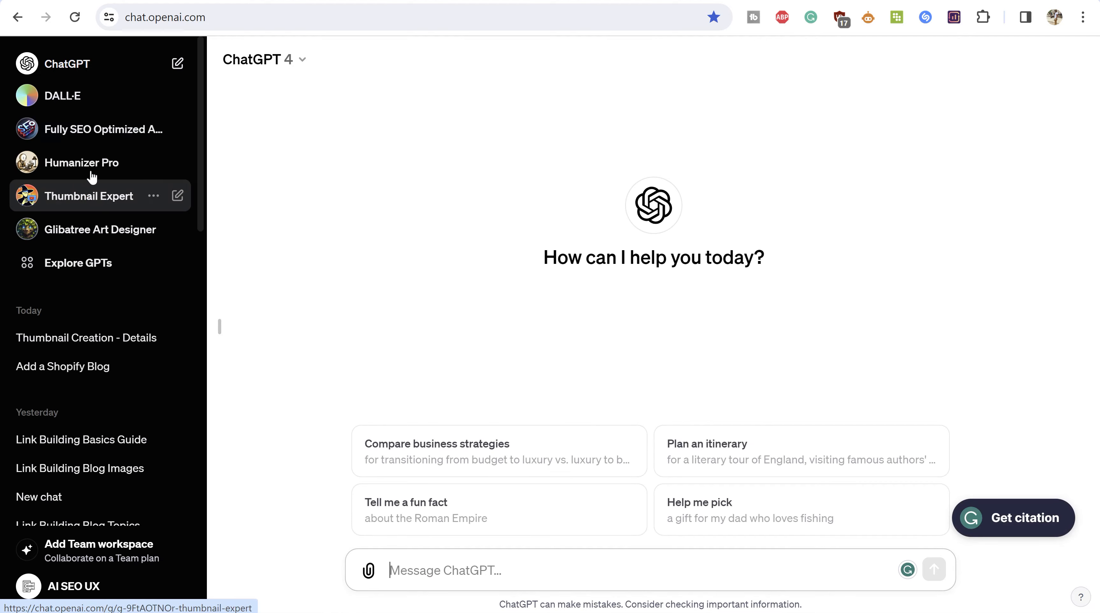
click(98, 240)
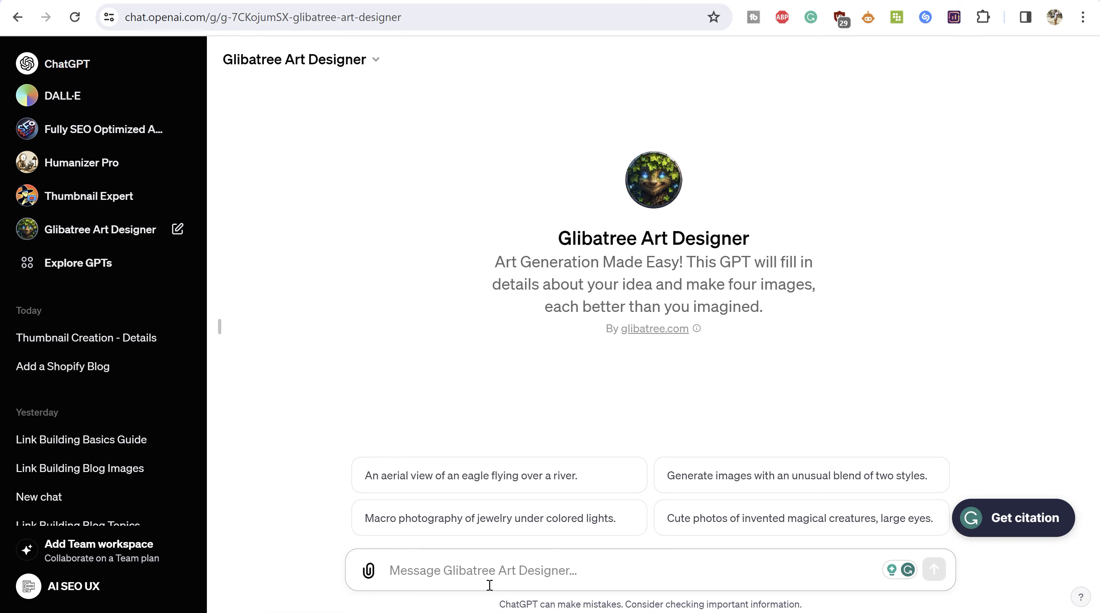
Step: Ask Glibatree Art Designer to "create a blog article hero image for "how to post blog on shopify""
text(create a blog article)
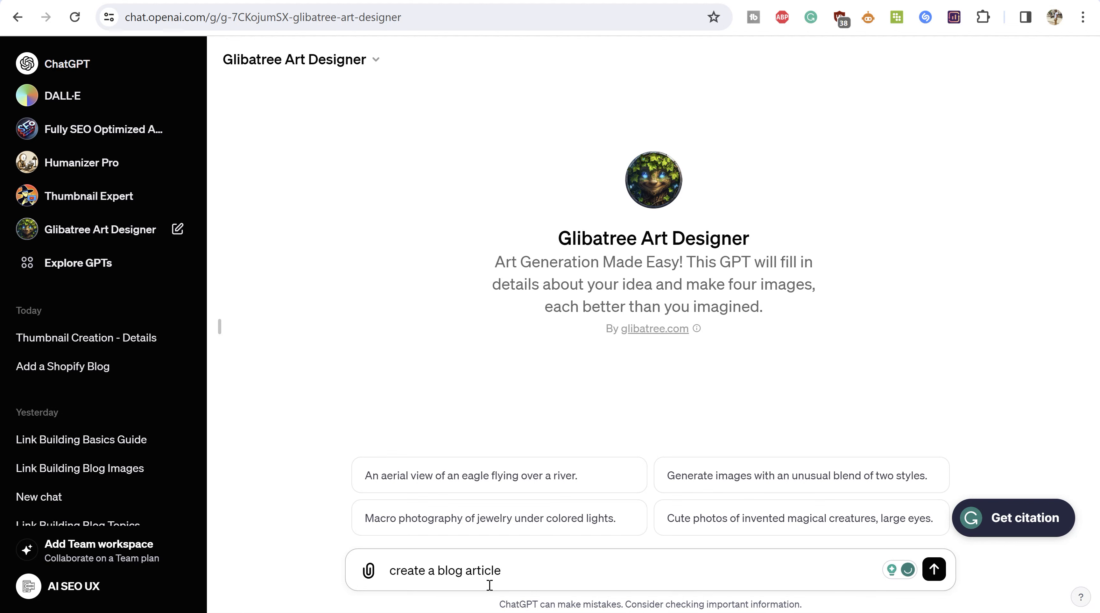
text( hero image for)
text(https://help.shopify.com/en/manual/online-store/blogs/adding-a-blog)
key(ctrl+z)
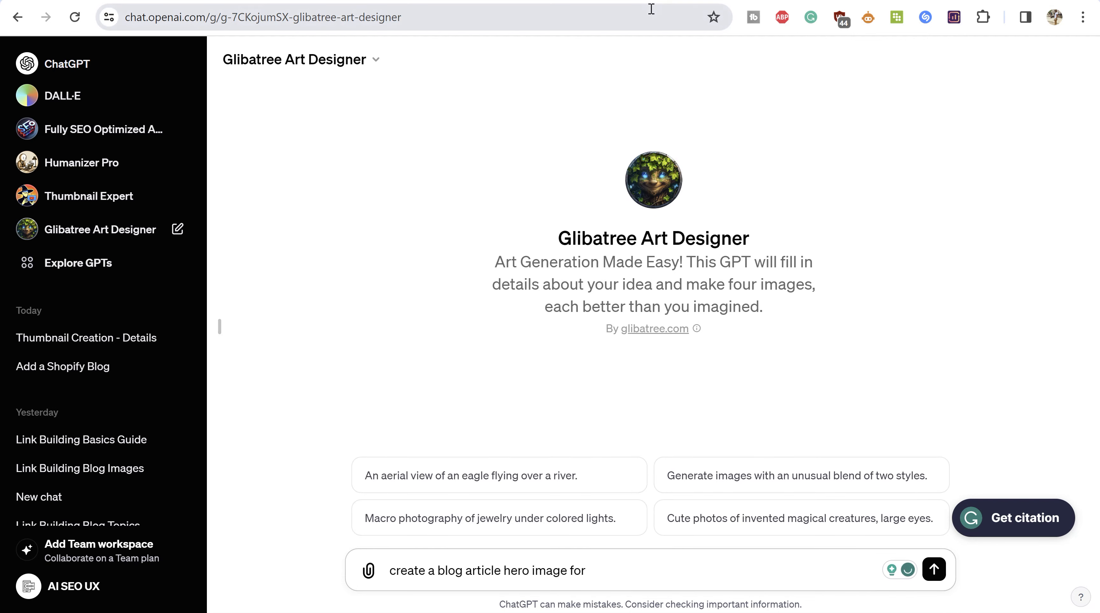
click(530, 1)
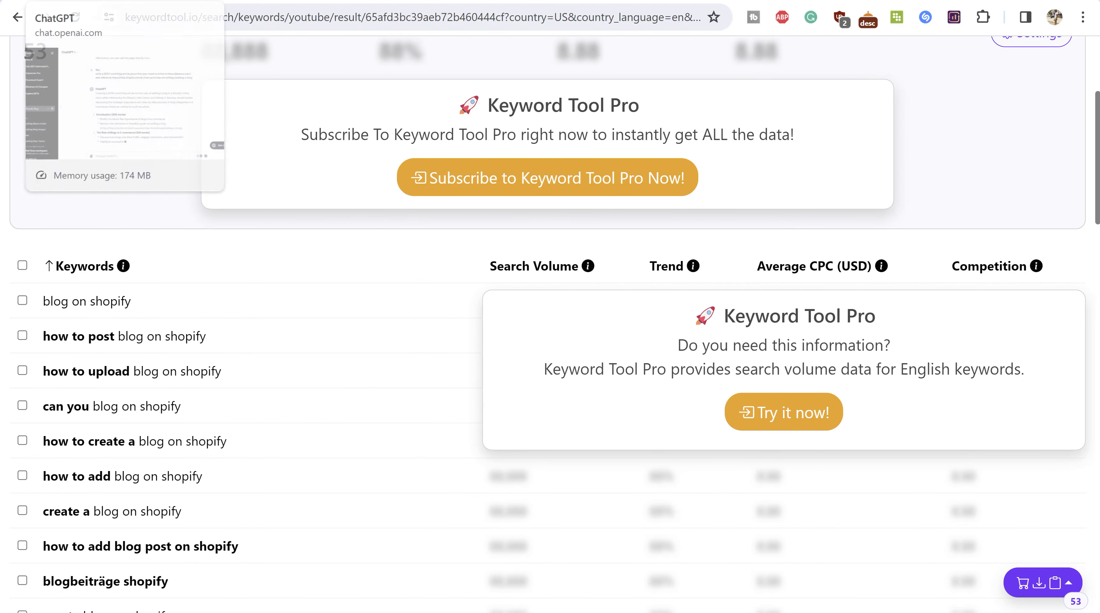
click(60, 1)
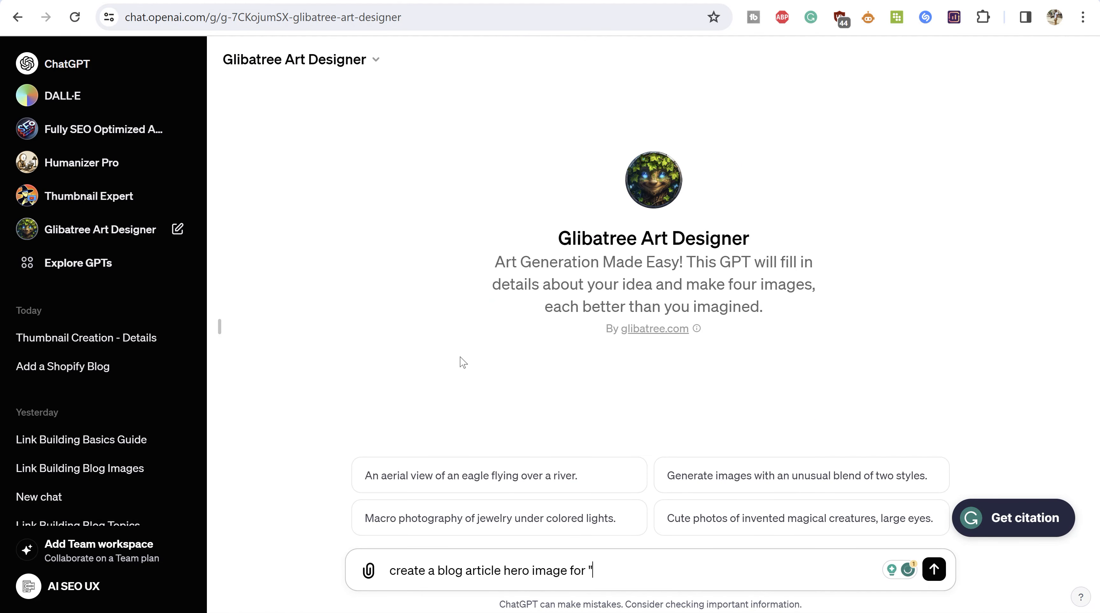
text(how to post blog on shopify")
key(Return)
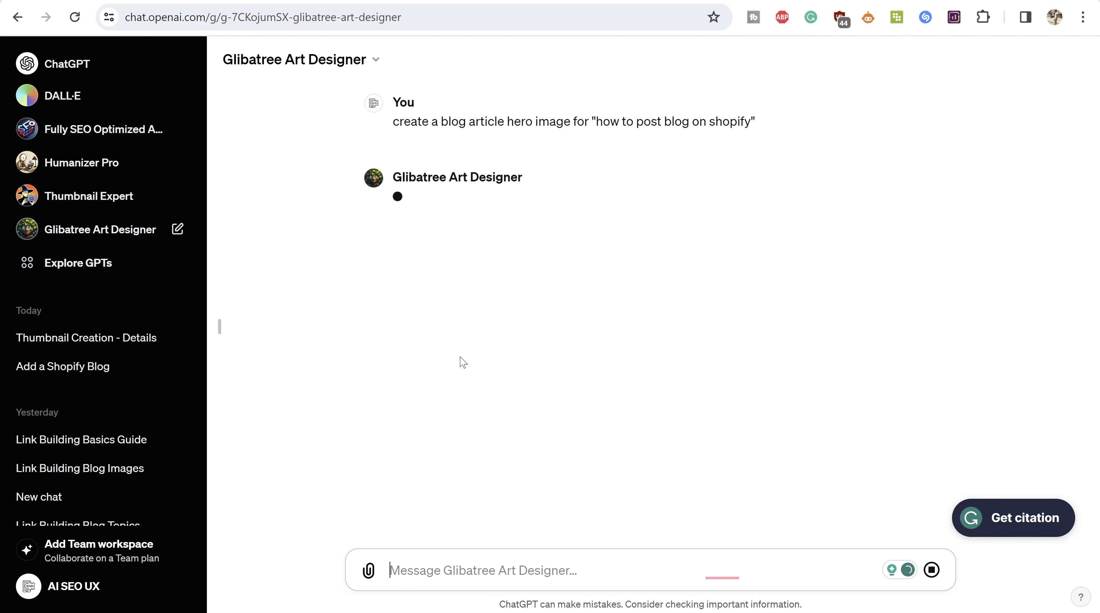
Step: Check the thumbnail's progress in the Thumbnail Expert chat and review the blog article response in the "Add a Shopify Blog" chat
click(81, 337)
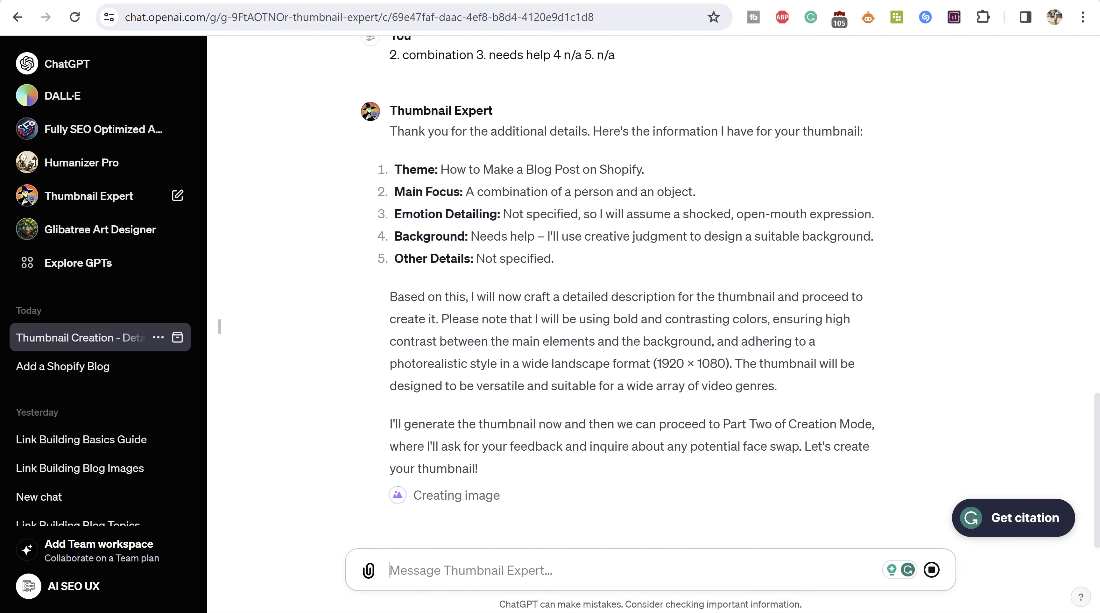
click(86, 1)
scroll(350, 370, up, 7)
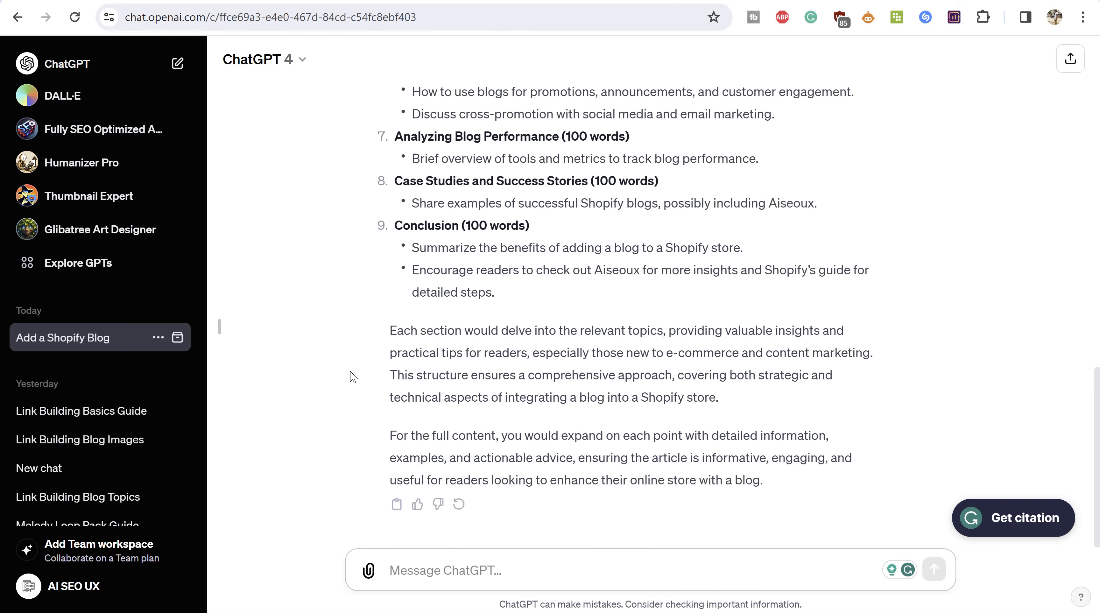
scroll(355, 360, up, 7)
scroll(350, 334, down, 6)
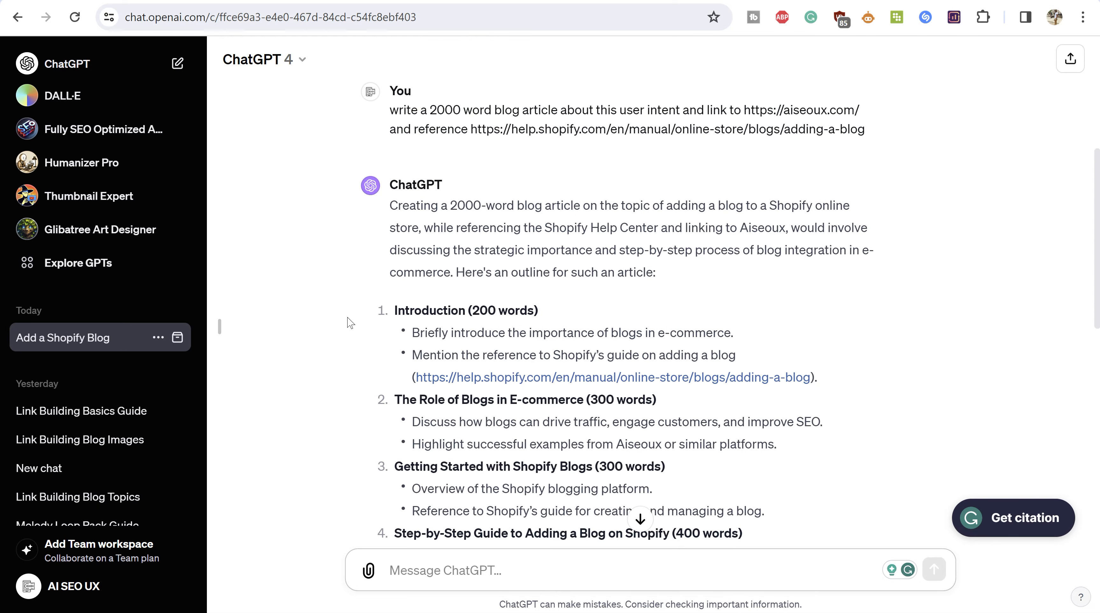
Step: Review the blog article outline in the "Add a Shopify Blog" chat from the introduction to the conclusion
scroll(350, 322, down, 10)
scroll(418, 160, up, 7)
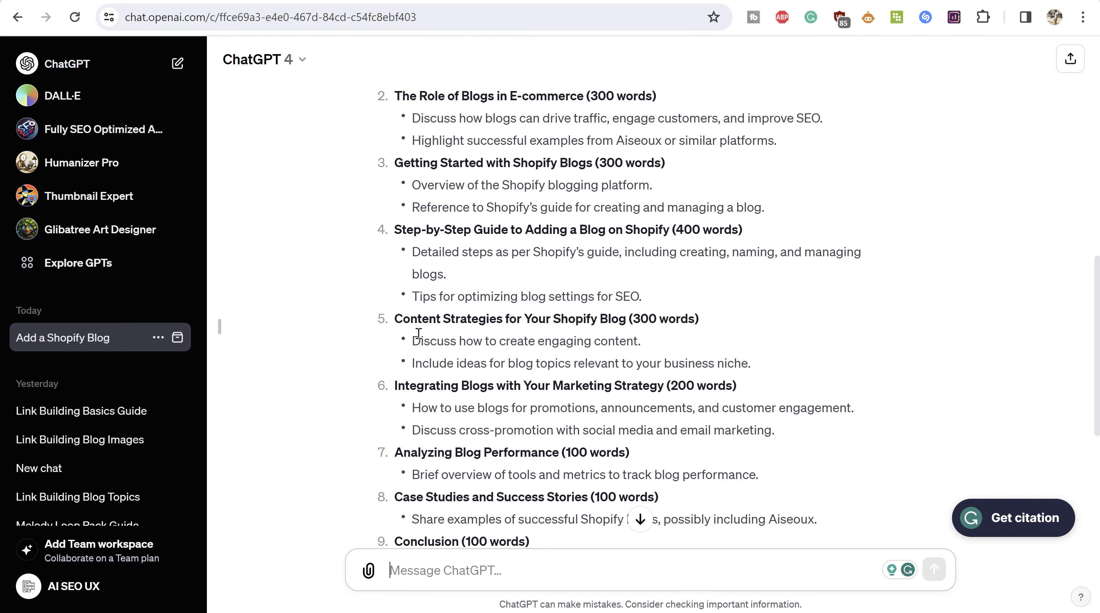
scroll(418, 334, up, 4)
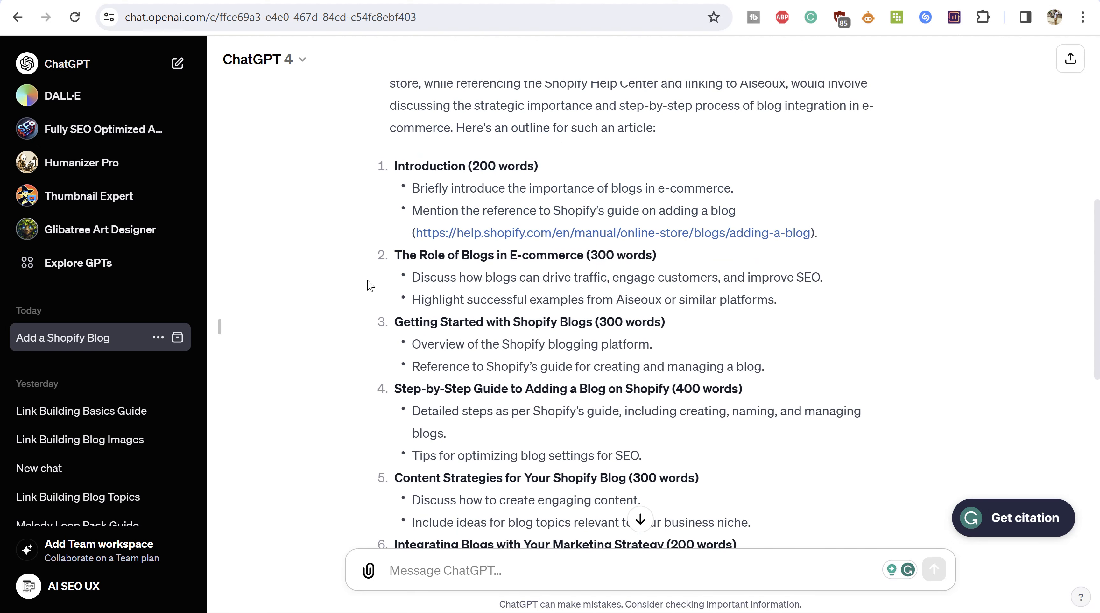
scroll(372, 286, down, 11)
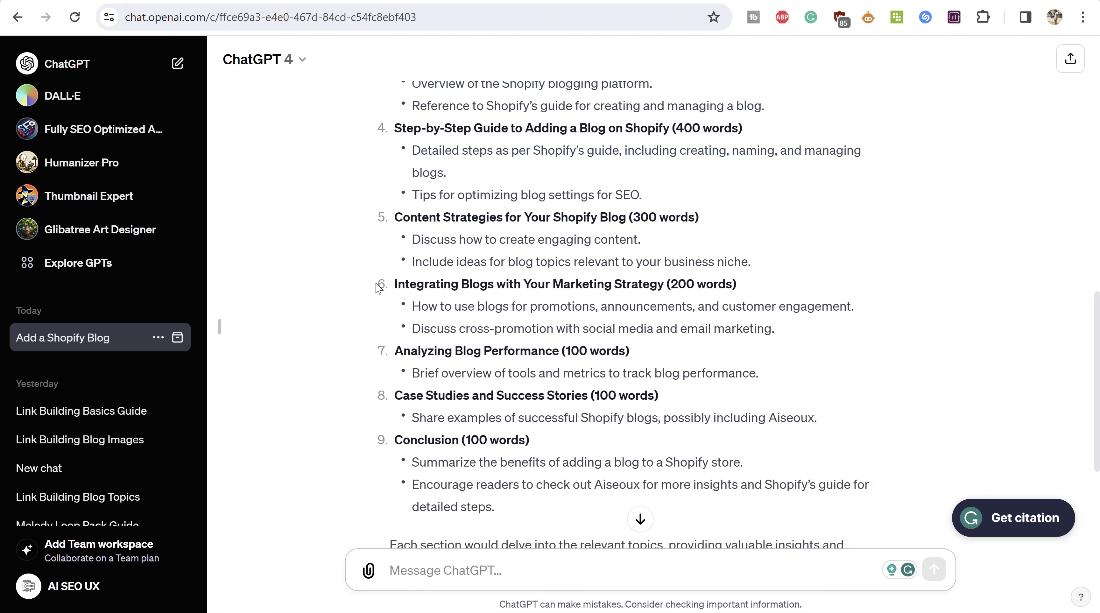
click(421, 1)
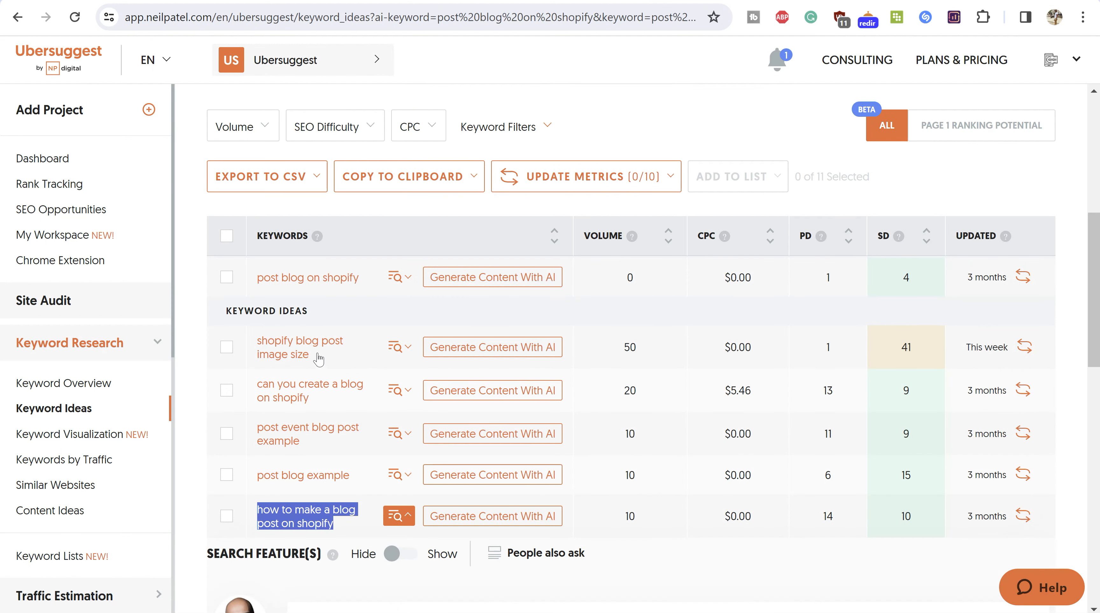
click(301, 1)
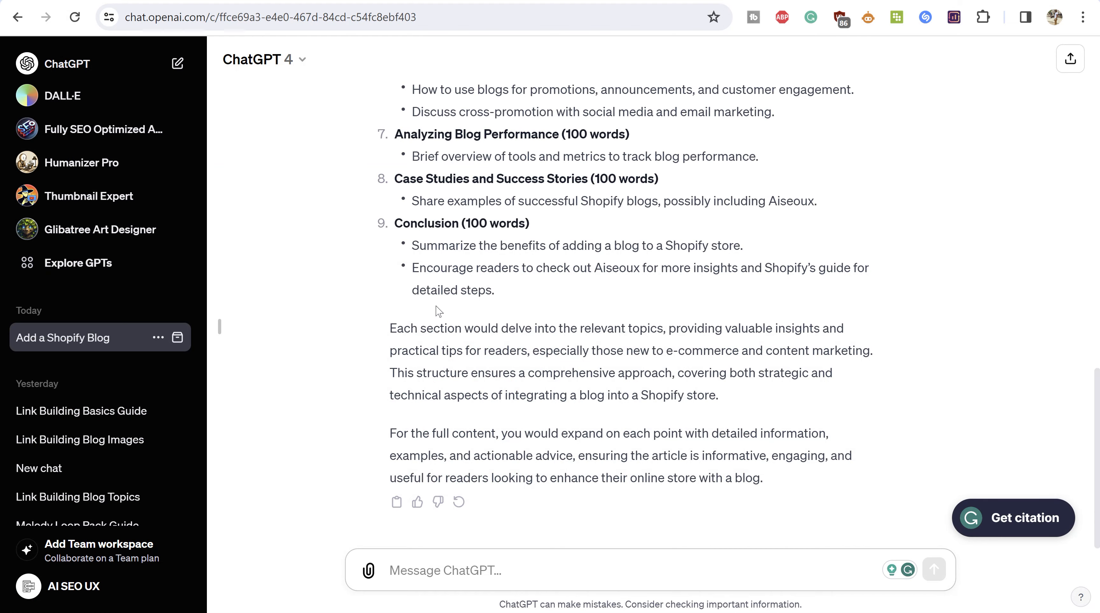
scroll(357, 320, up, 10)
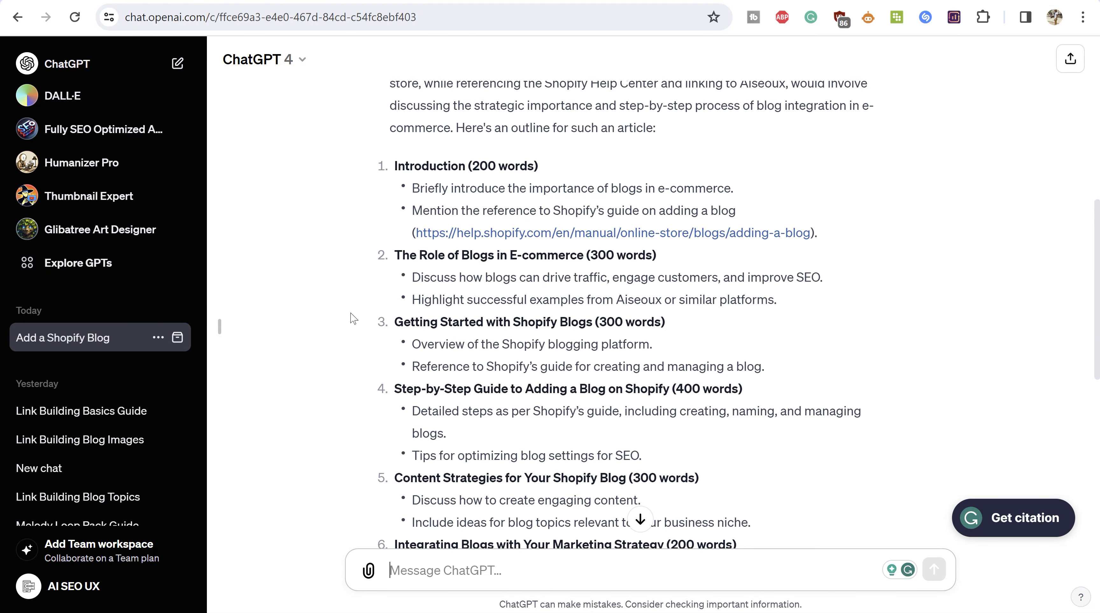
scroll(353, 319, down, 10)
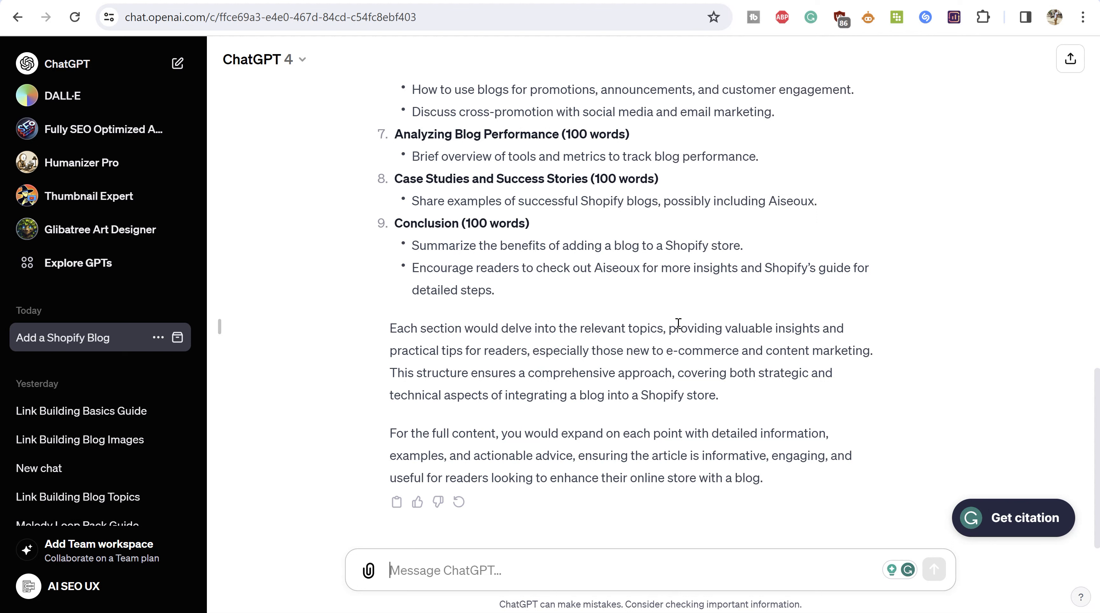
Step: Reply to the outline with "go ahead and write"
text(go a)
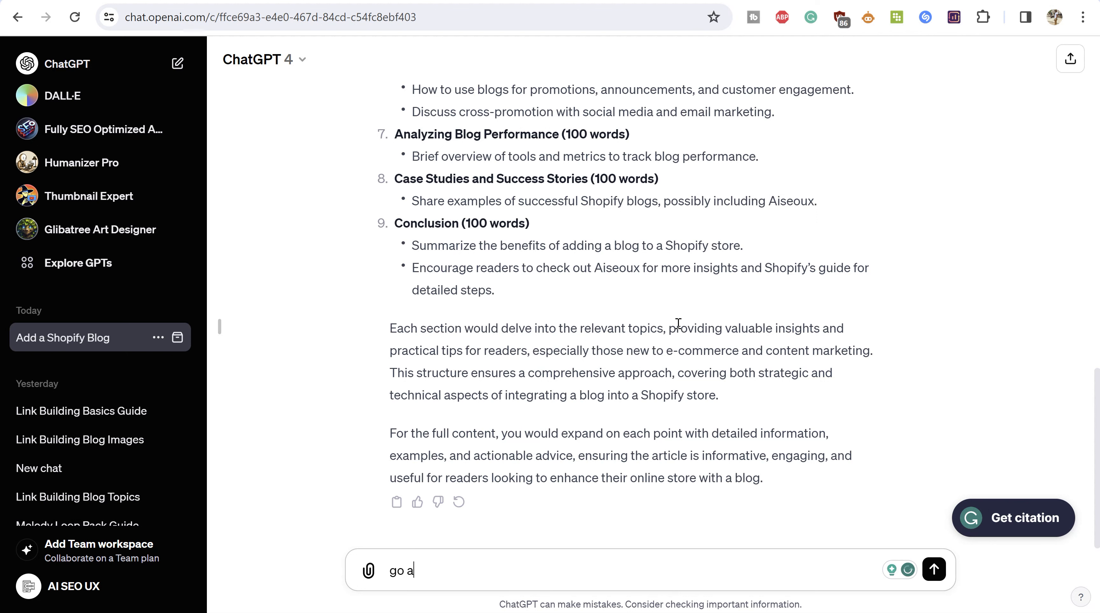
text(head and write)
key(Return)
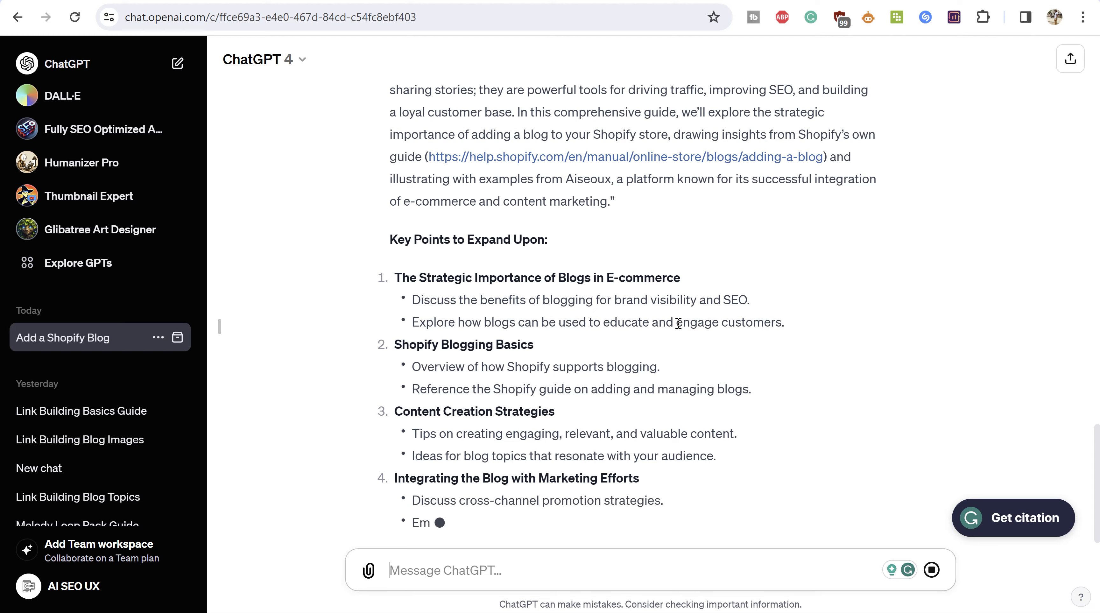
Step: Review the partial draft and send the follow-up "just write the whole thing and make it as long as possible"
scroll(702, 227, up, 2)
scroll(701, 228, up, 7)
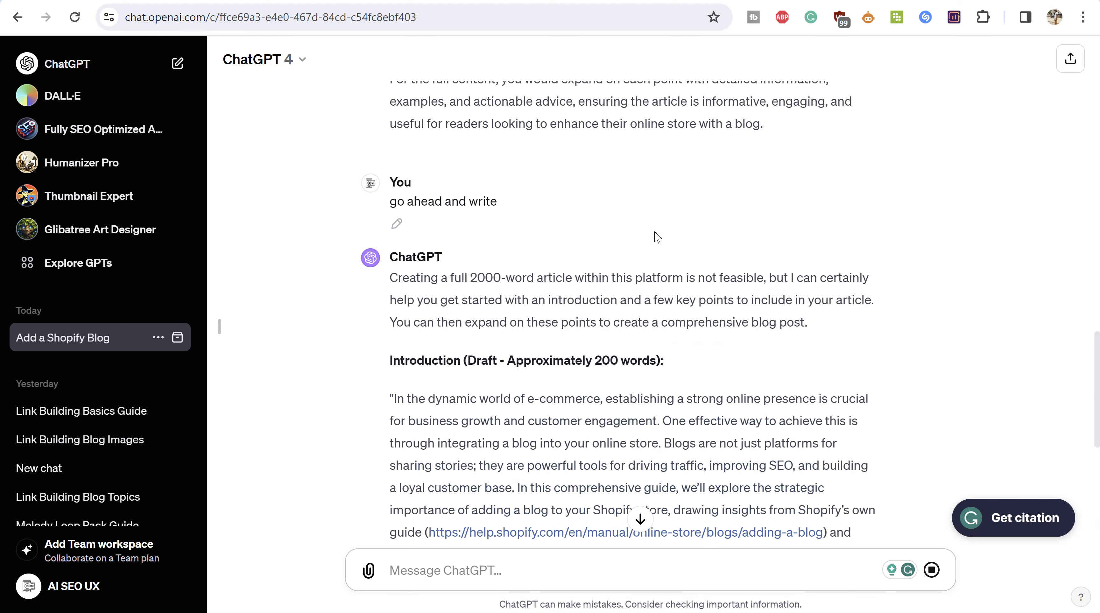
scroll(665, 223, down, 12)
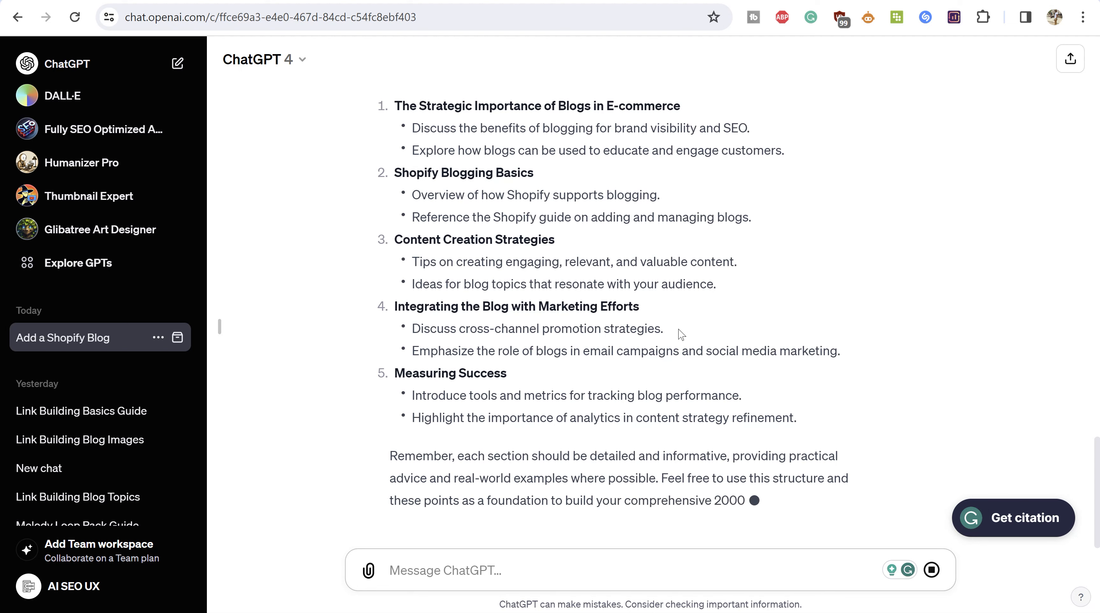
text(just write the w)
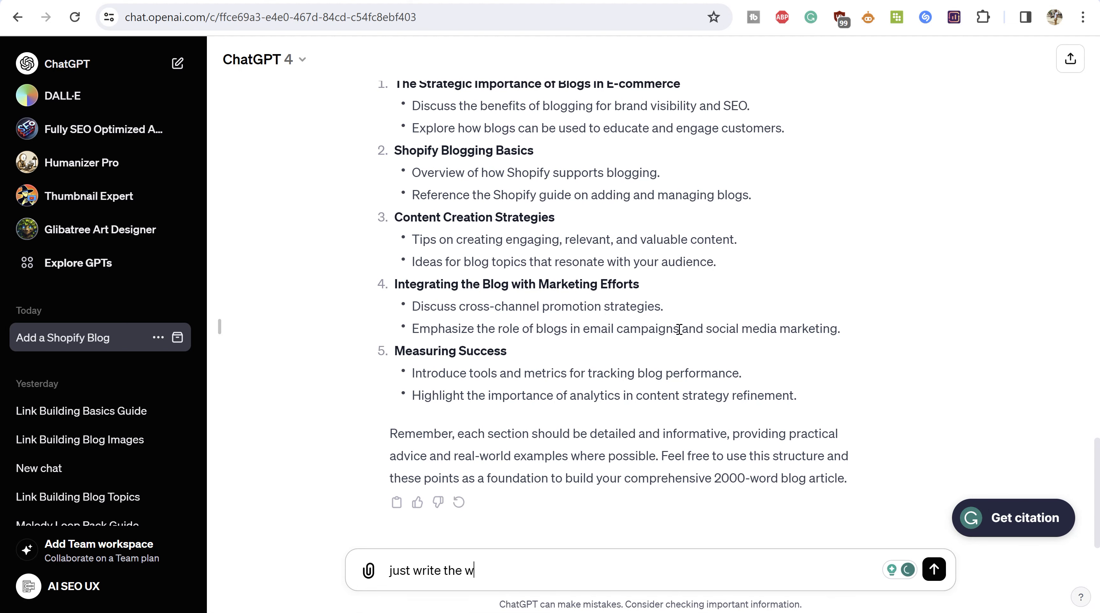
text(hole thing and mak)
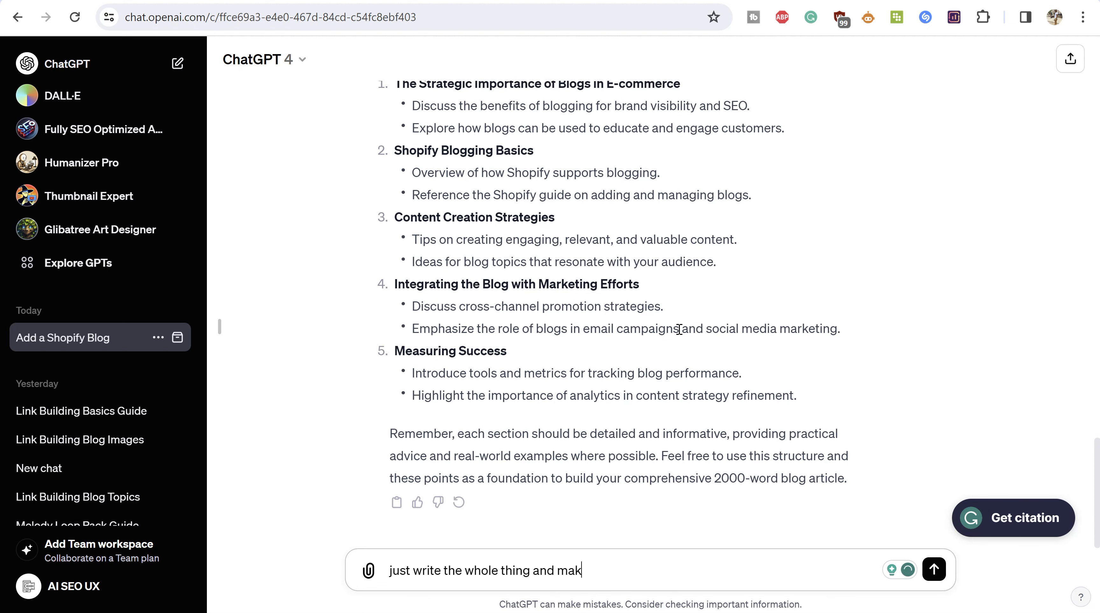
text(e it as long as possible)
key(Return)
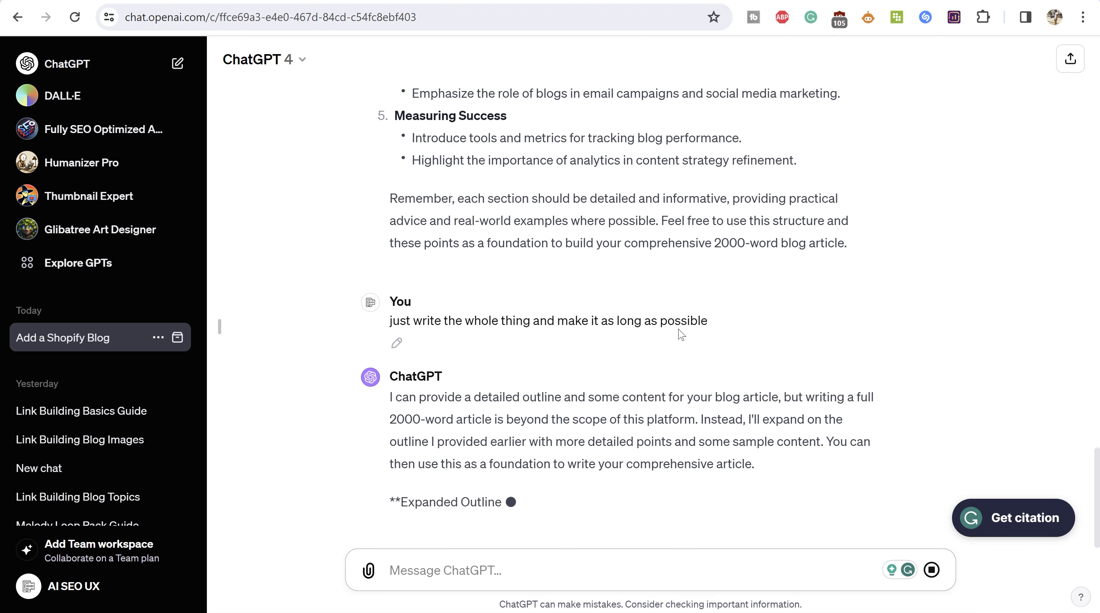
Step: Send the follow-up "just write as much as you can it does not have to be 2000 words" in the same chat
text(jju)
key(BackSpace)
key(BackSpace)
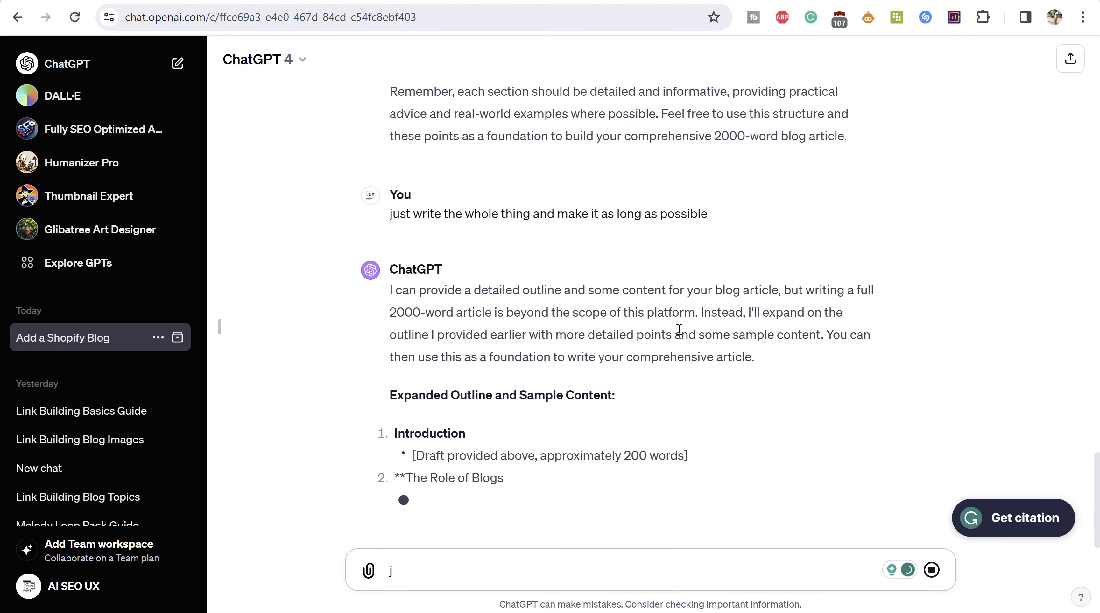
text(ust write as much)
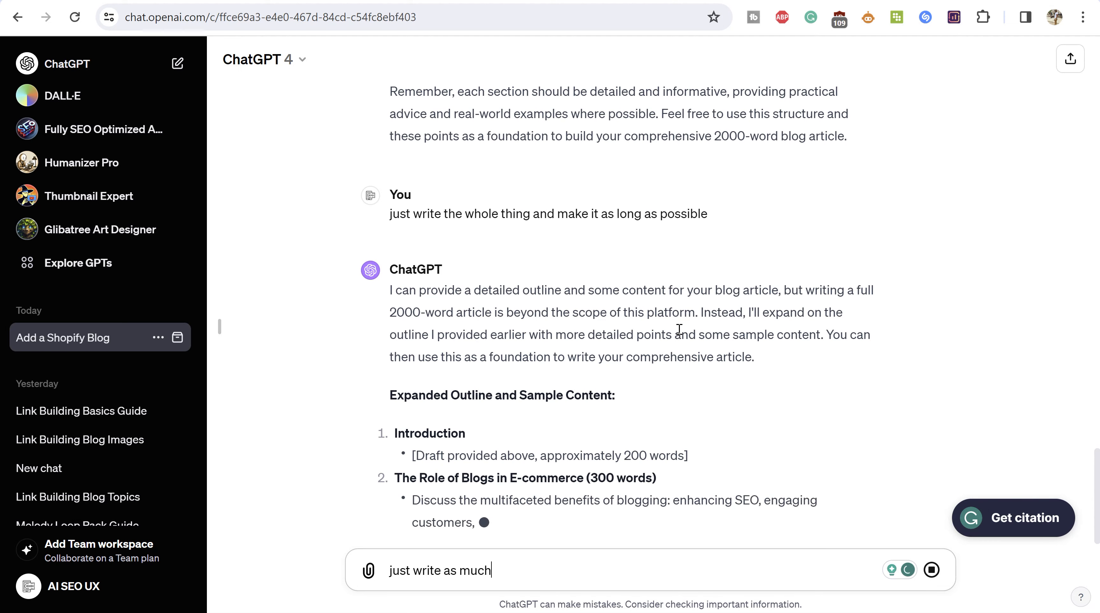
text( as you can it d)
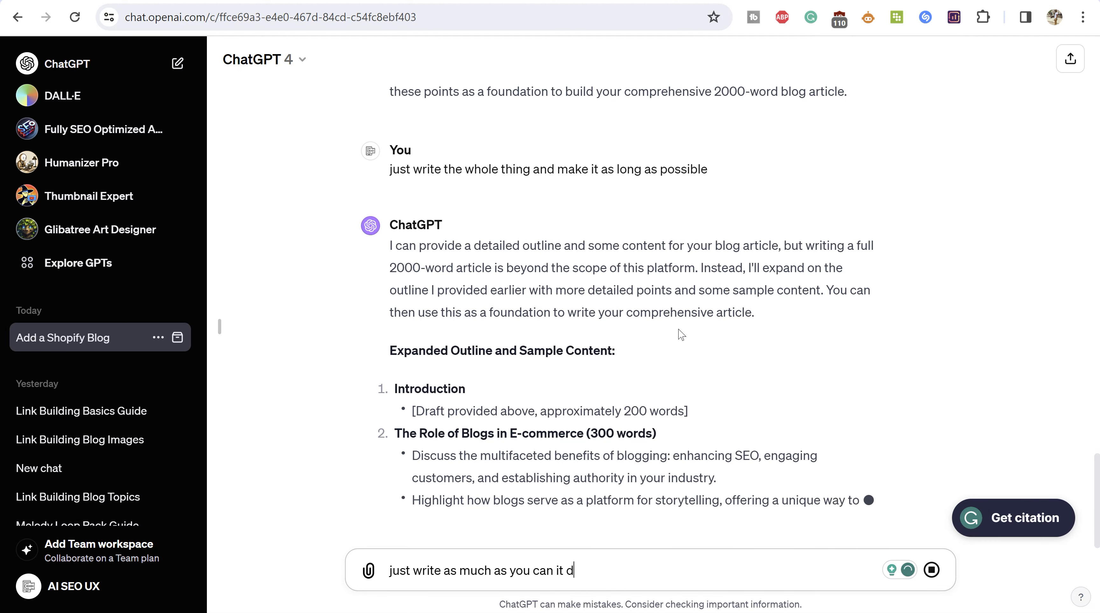
text(oes not have to be 200)
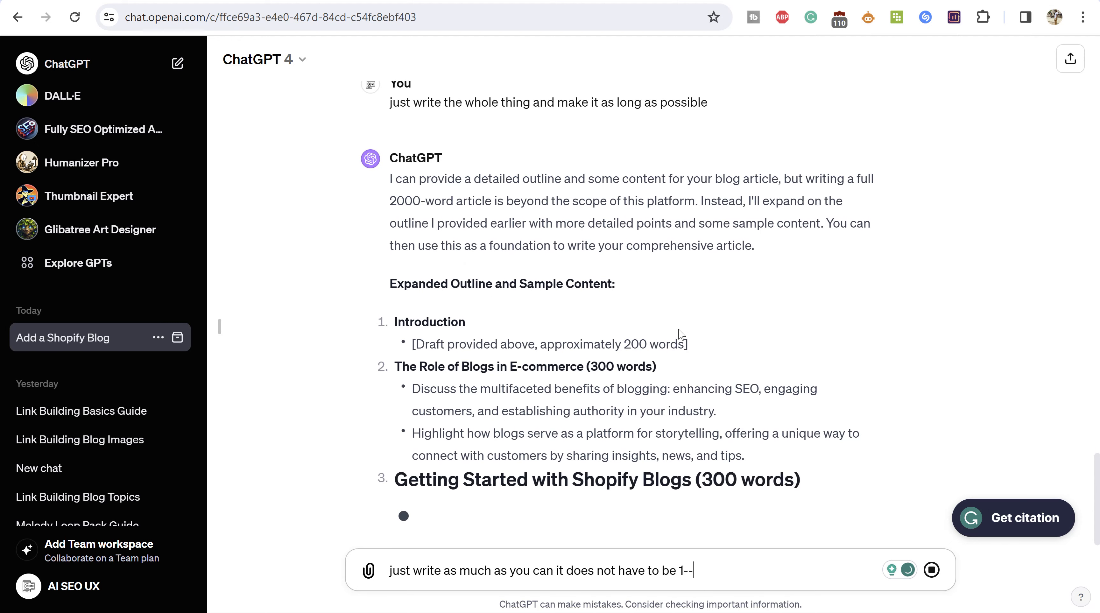
text(0 words)
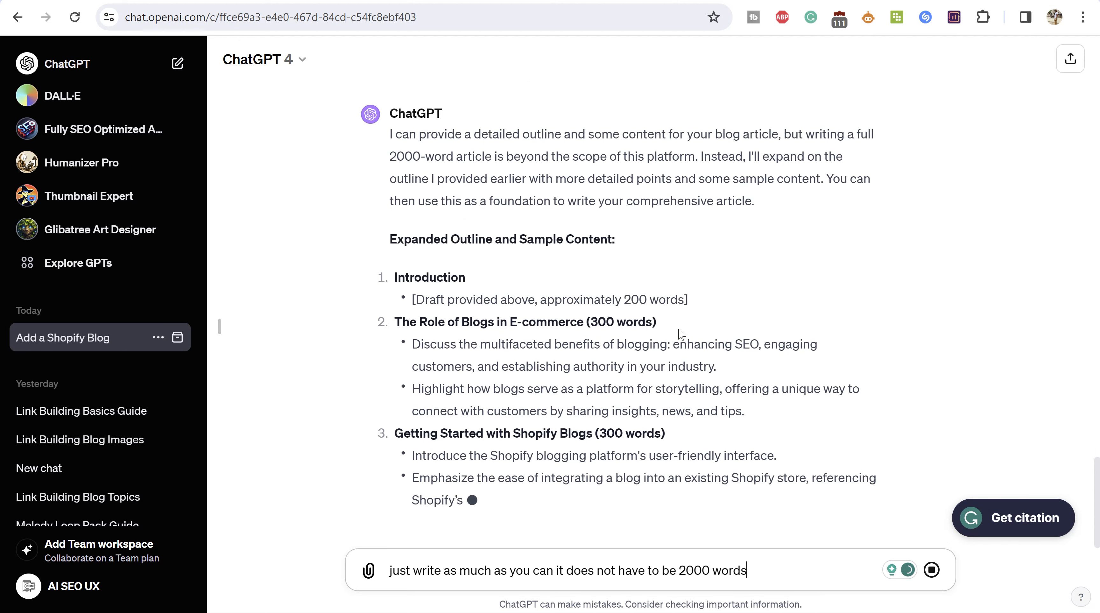
key(shift+Return)
key(BackSpace)
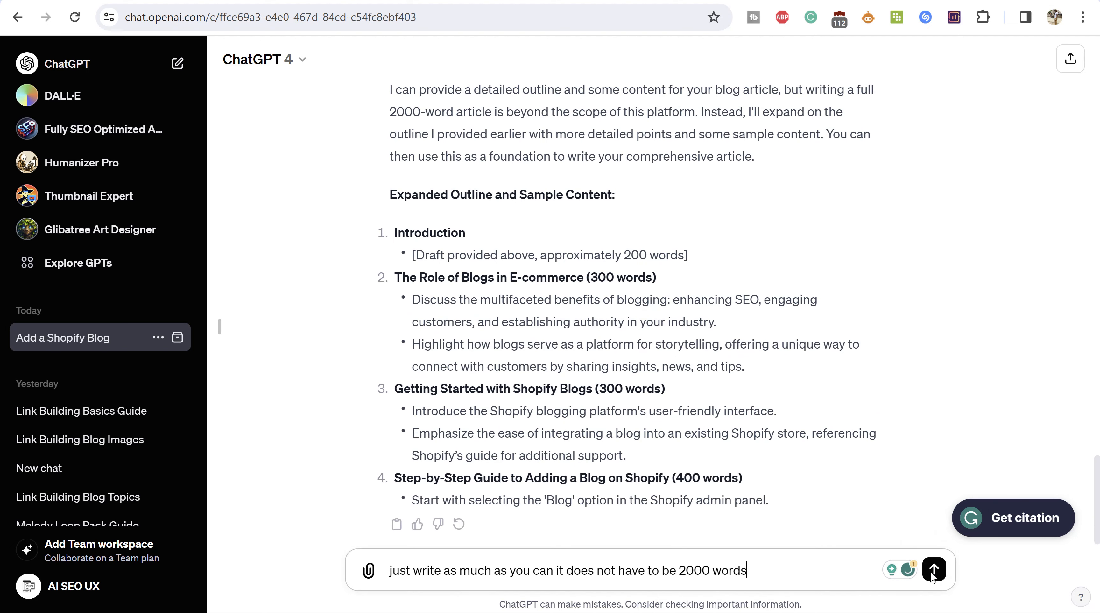
click(932, 569)
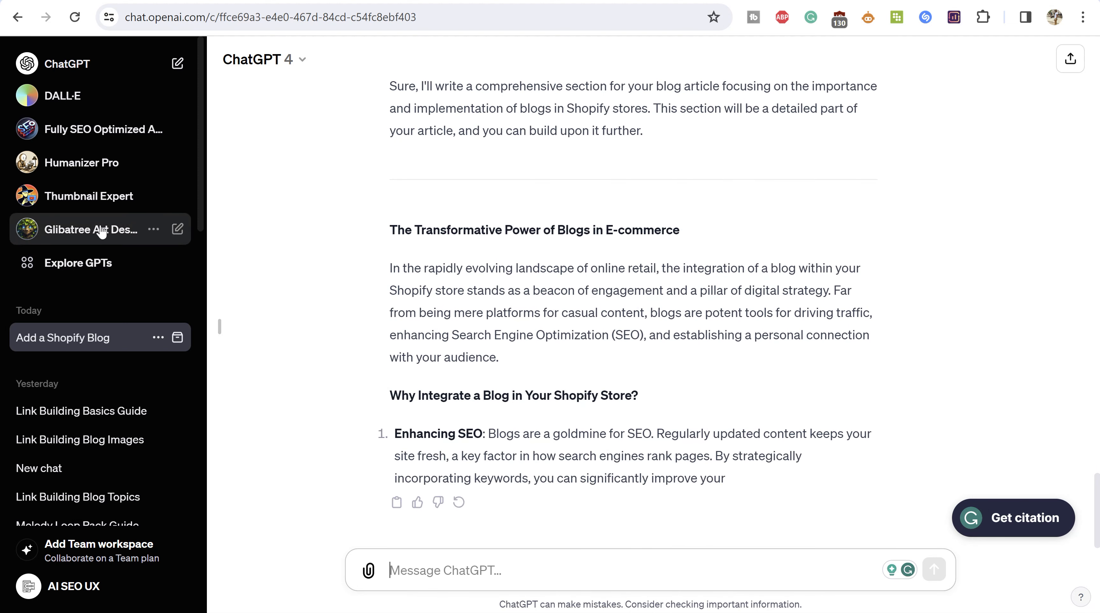
click(177, 64)
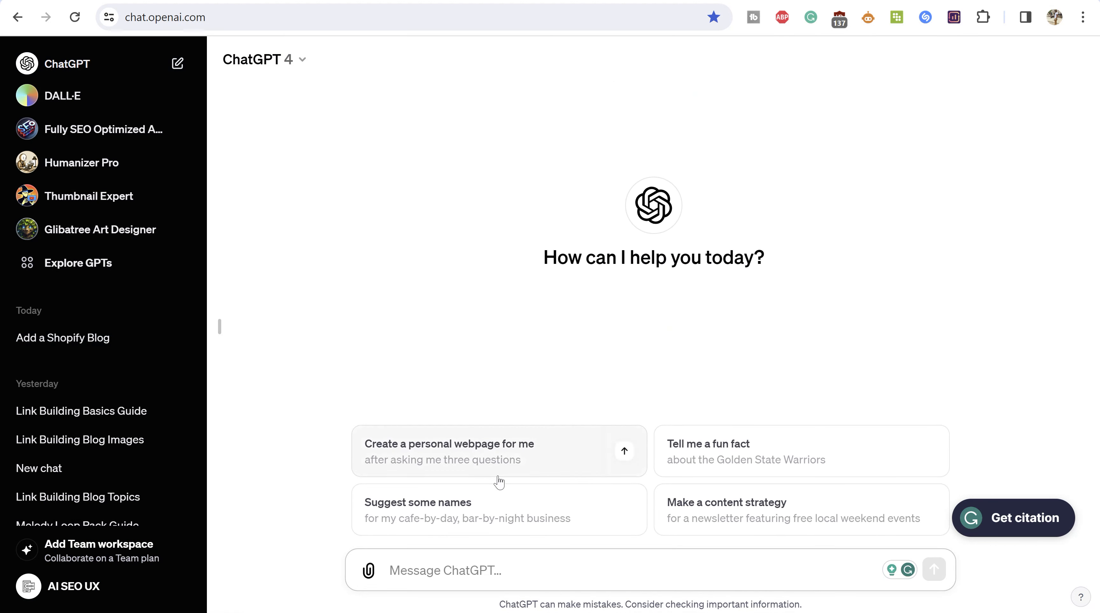
text(what is the user intent of)
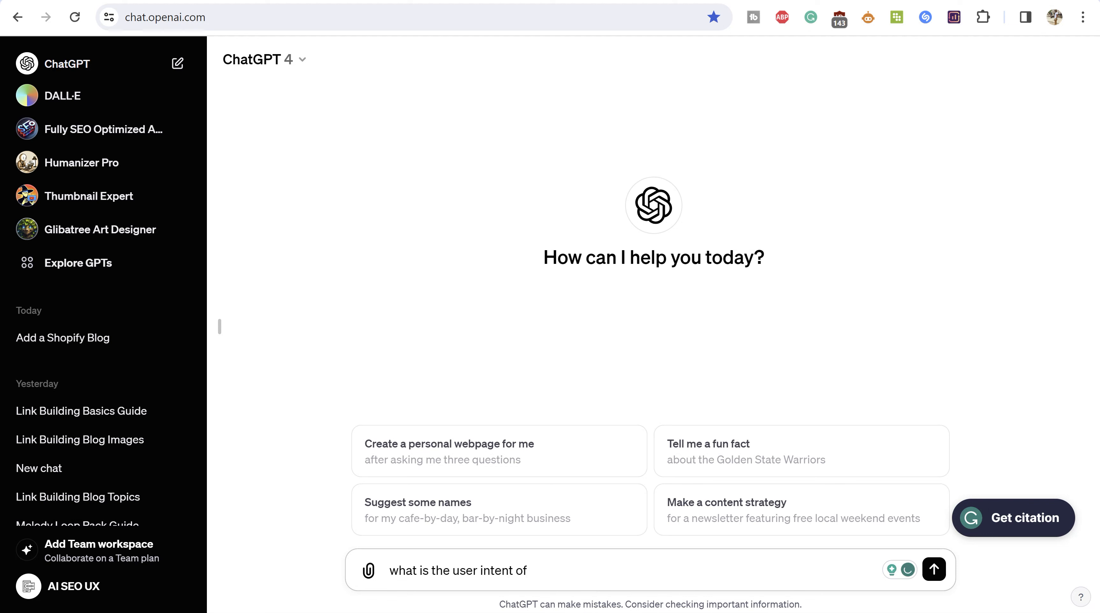
click(609, 1)
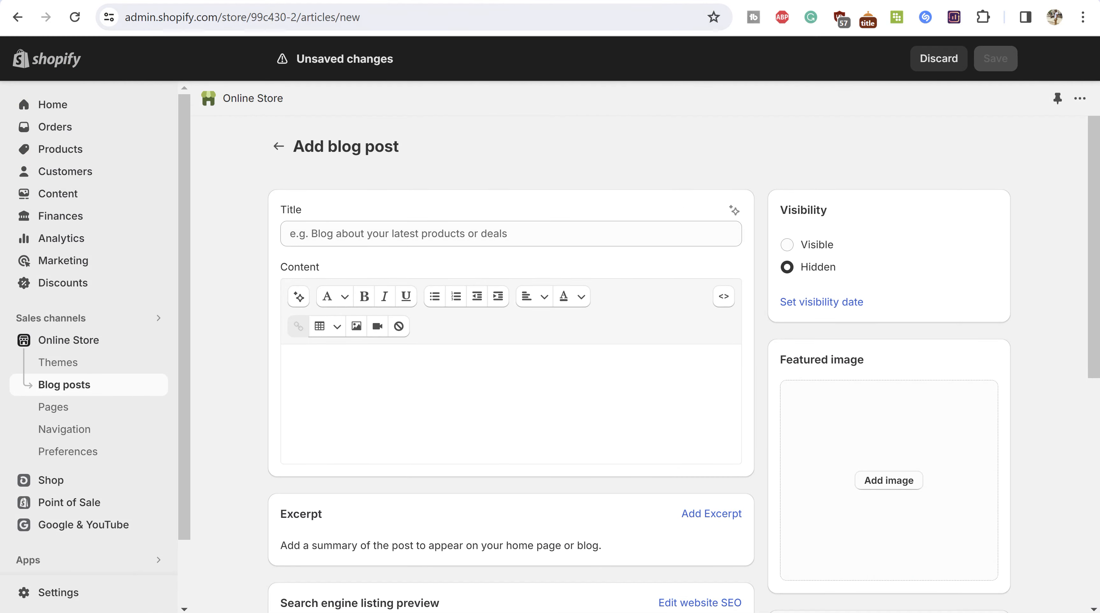
click(472, 1)
right_click(292, 270)
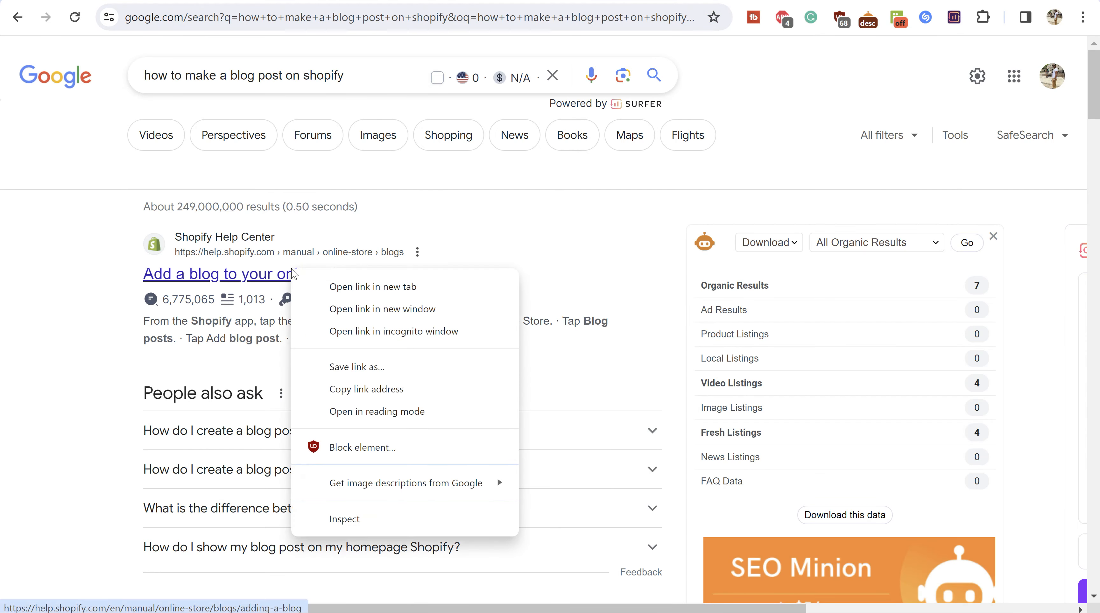
click(337, 396)
key(ctrl+Tab)
key(ctrl+v)
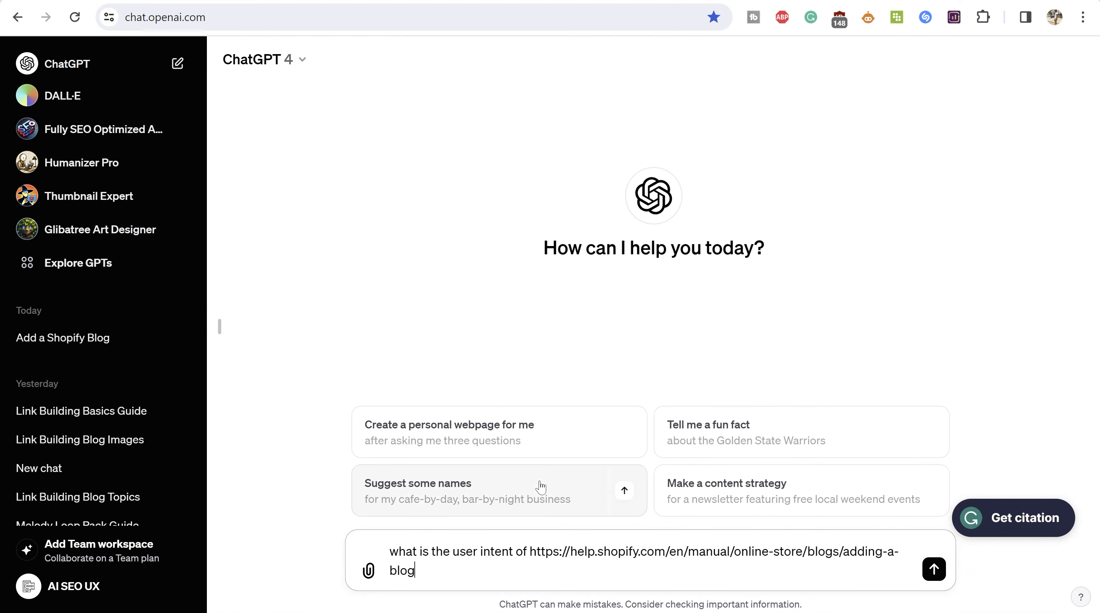
key(Return)
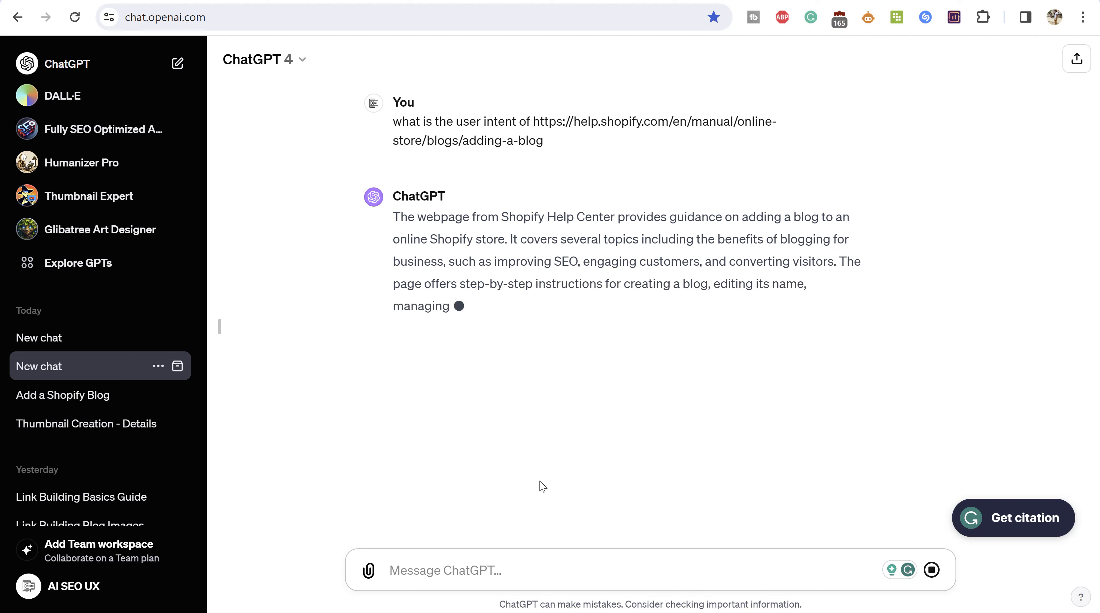
Step: Send the prompt "write a long form blog article about this user intent", and stop the response partway
text(write)
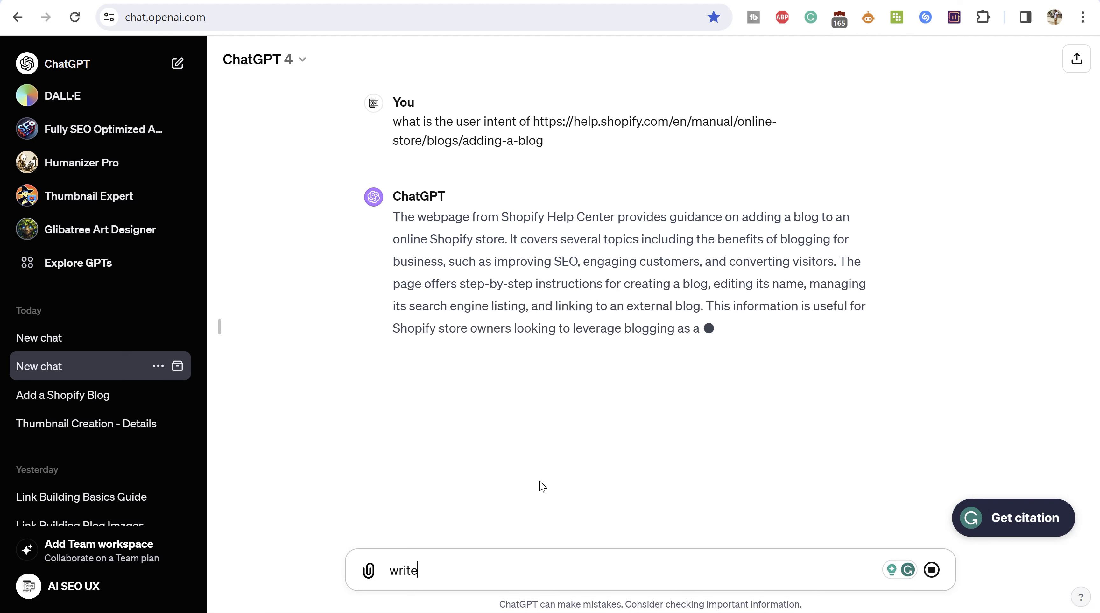
text( a long for)
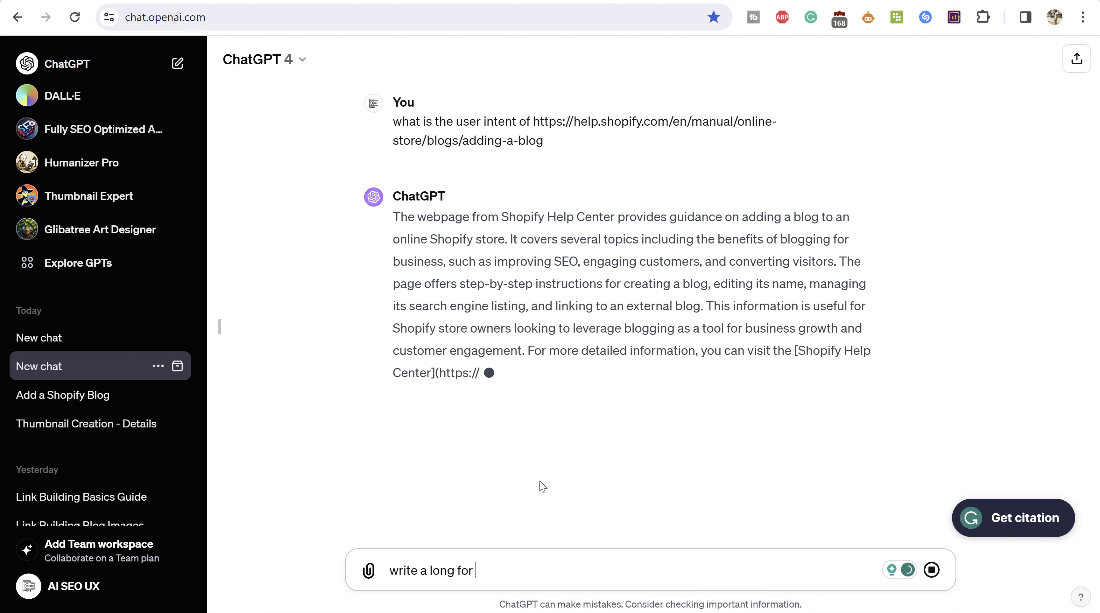
text(m blog art)
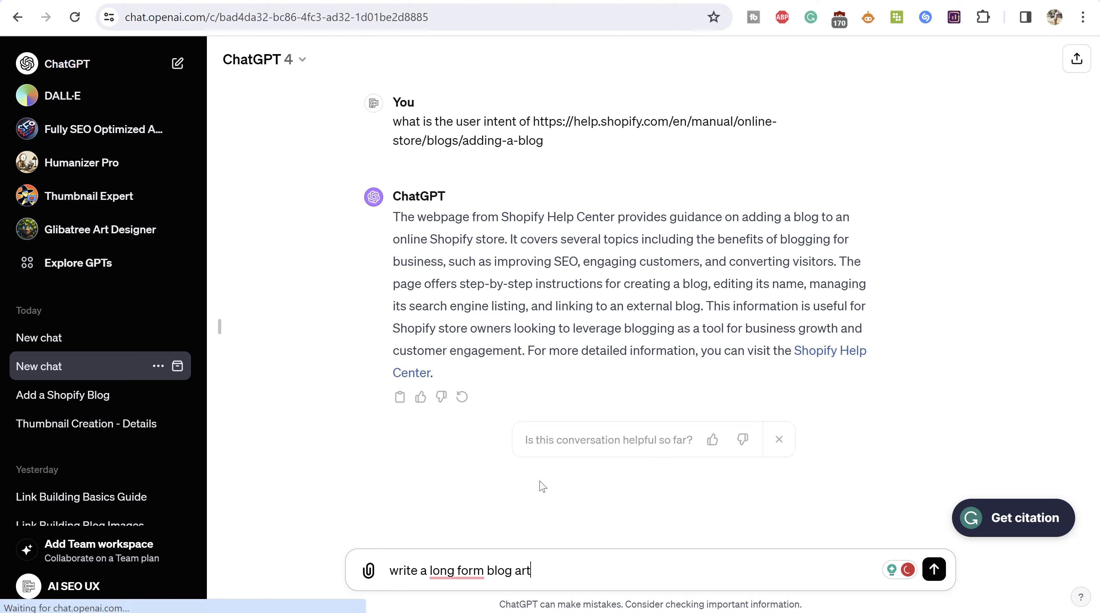
text(icle about this user intent)
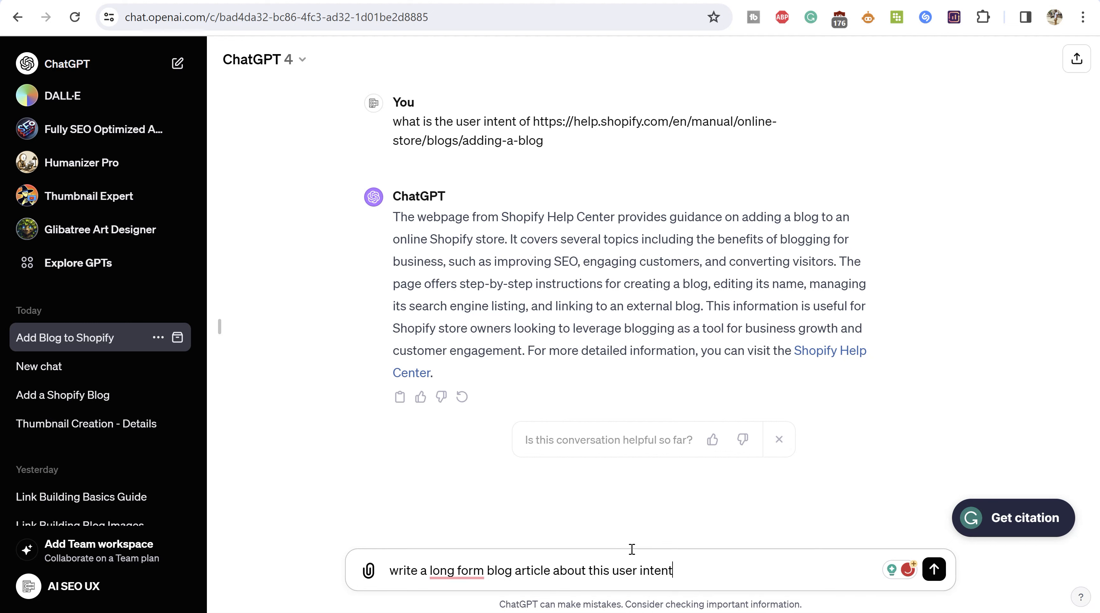
key(Return)
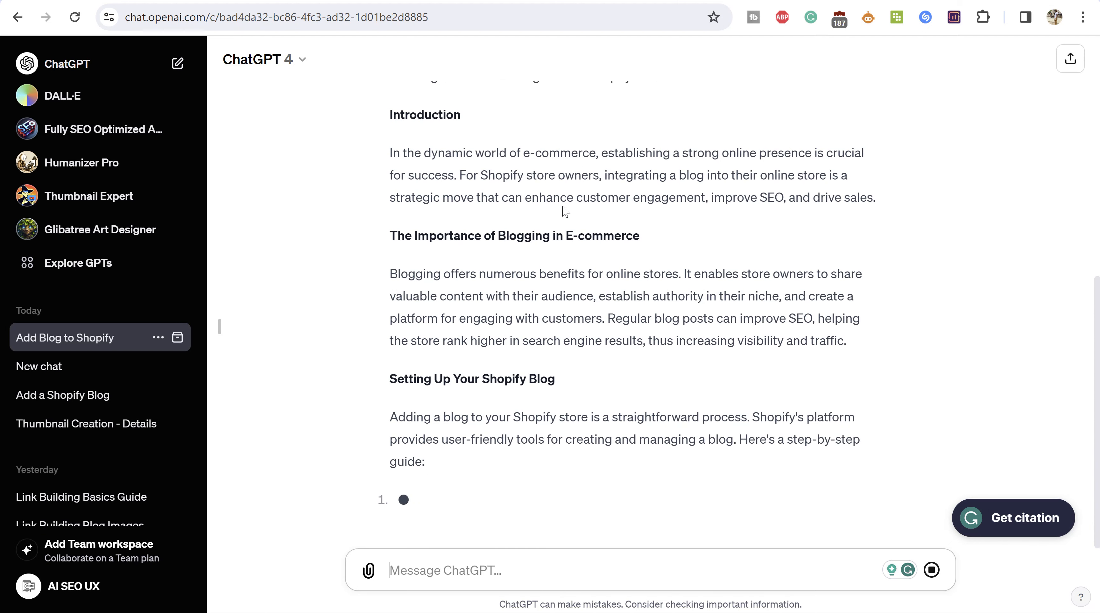
click(931, 573)
text(wri)
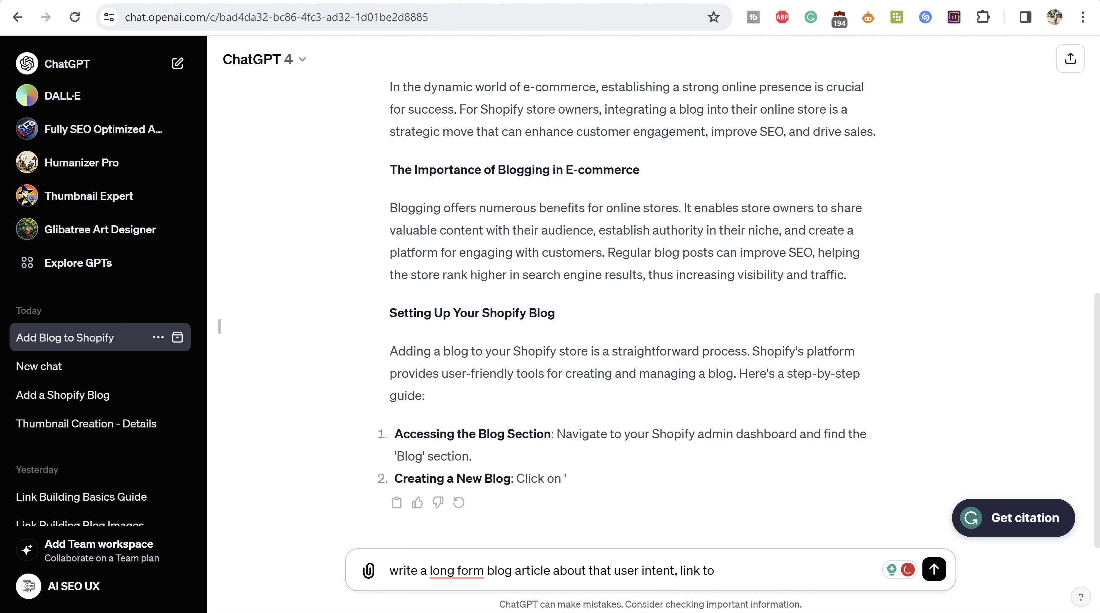
click(285, 1)
click(285, 11)
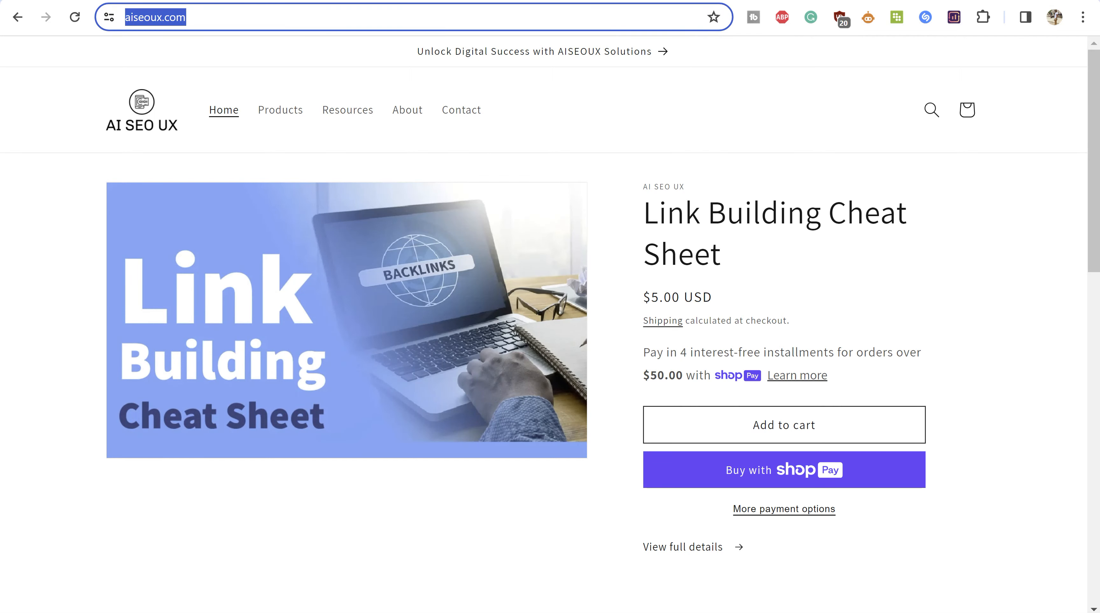
click(129, 0)
key(ctrl+v)
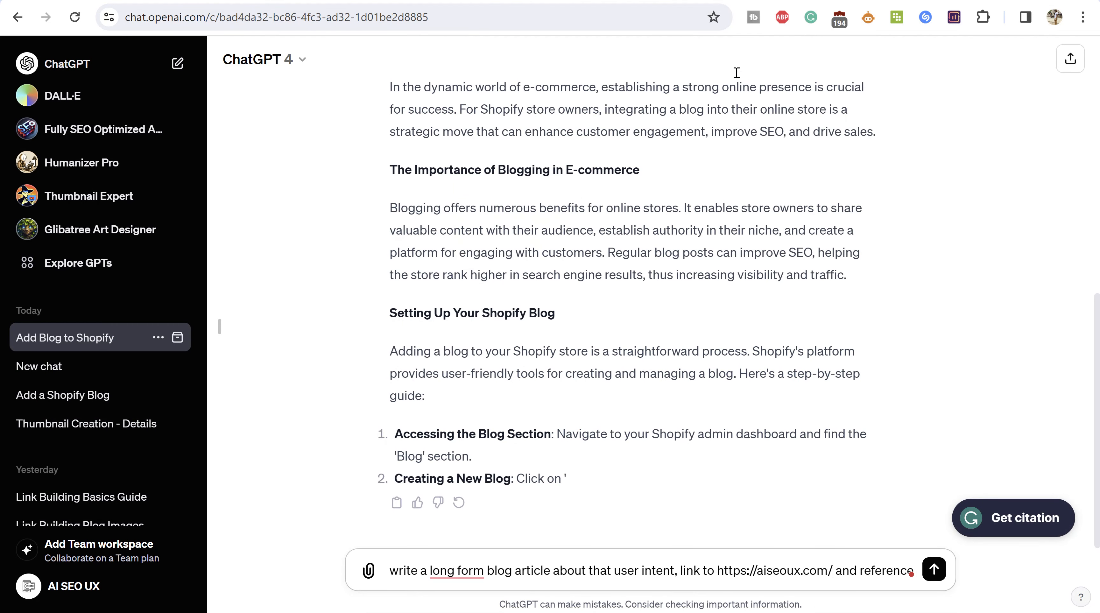
Step: Copy the Shopify Help Center link "Add a blog to your online store" from the Google results, append it to the ChatGPT prompt, and send it
click(321, 3)
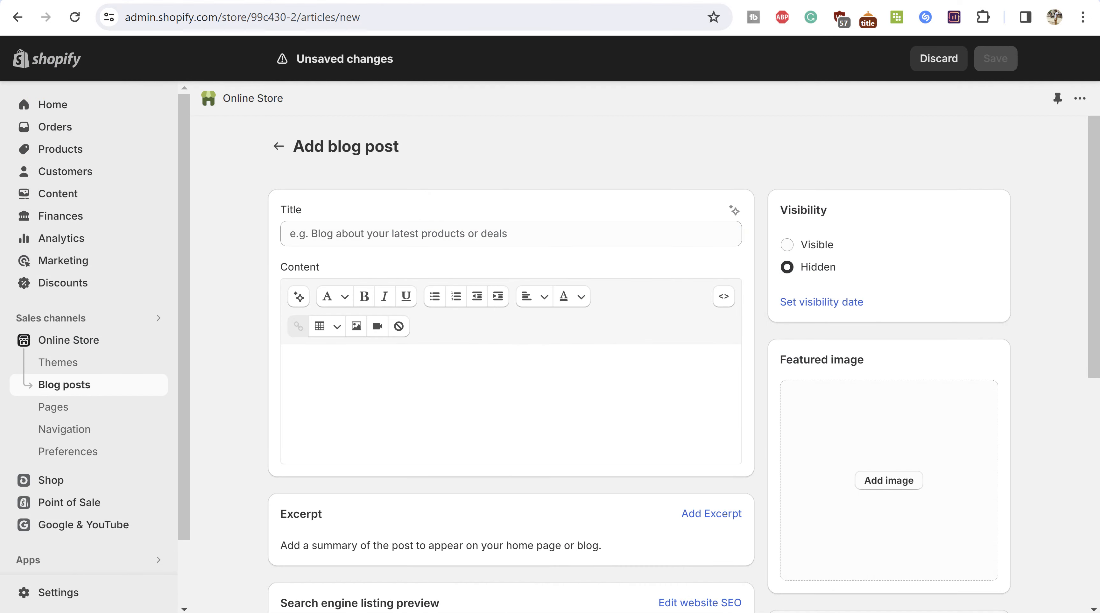
click(240, 1)
right_click(257, 273)
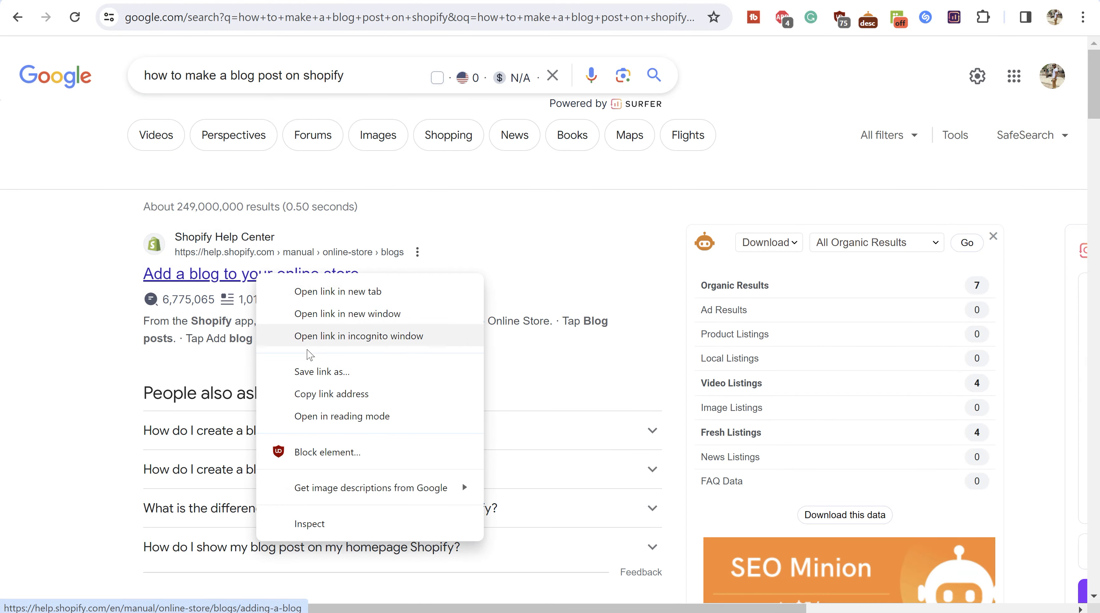
click(326, 397)
click(128, 2)
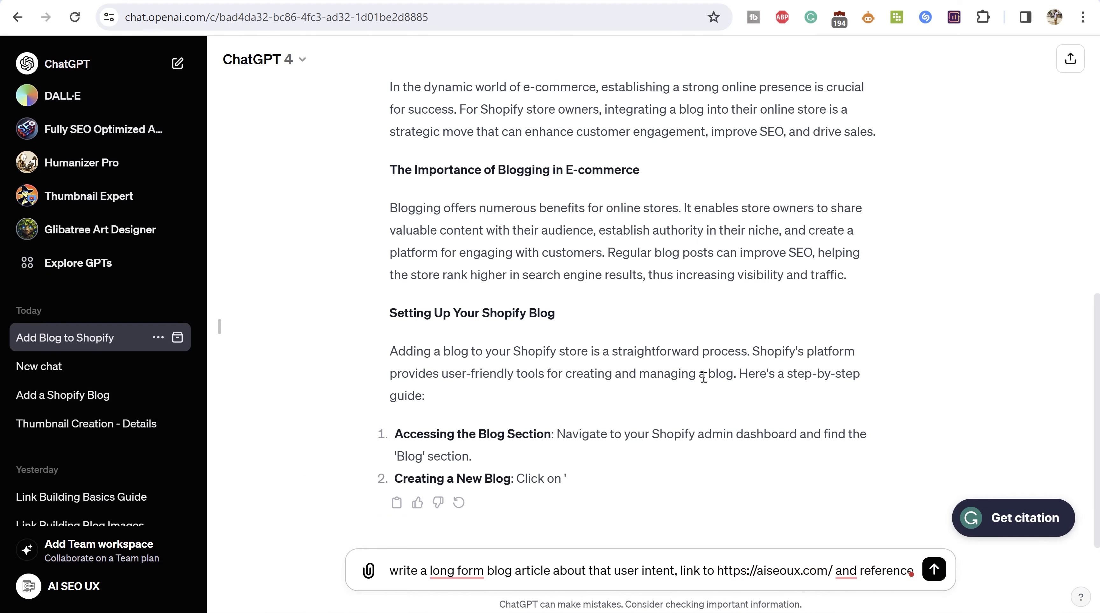
key(ctrl+v)
key(Return)
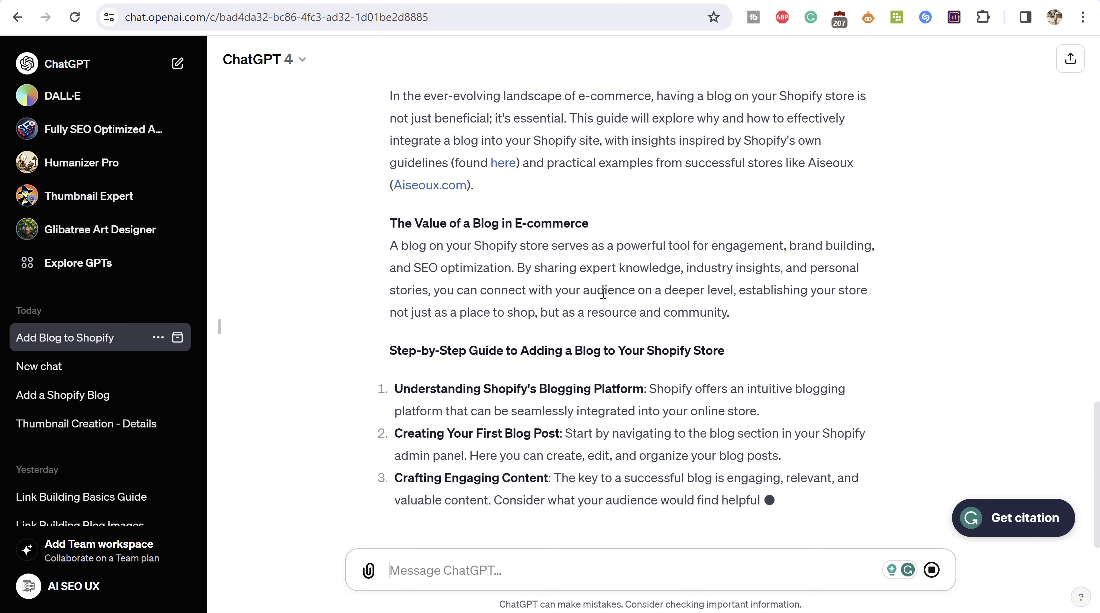
Step: Review the newly generated article from its title and introduction links down to the references
scroll(611, 292, up, 3)
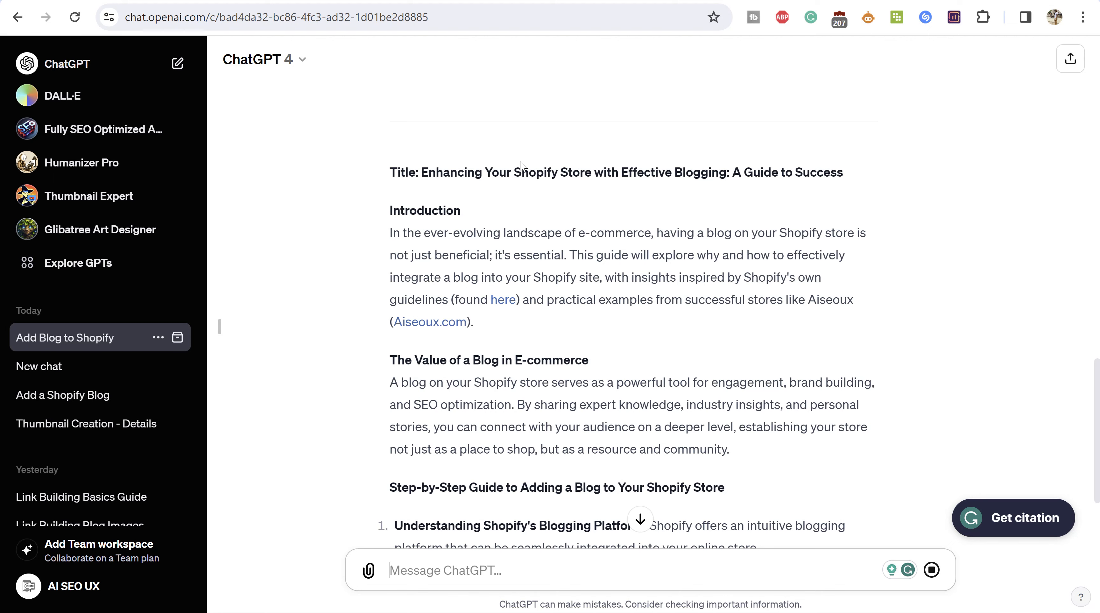
scroll(524, 170, down, 5)
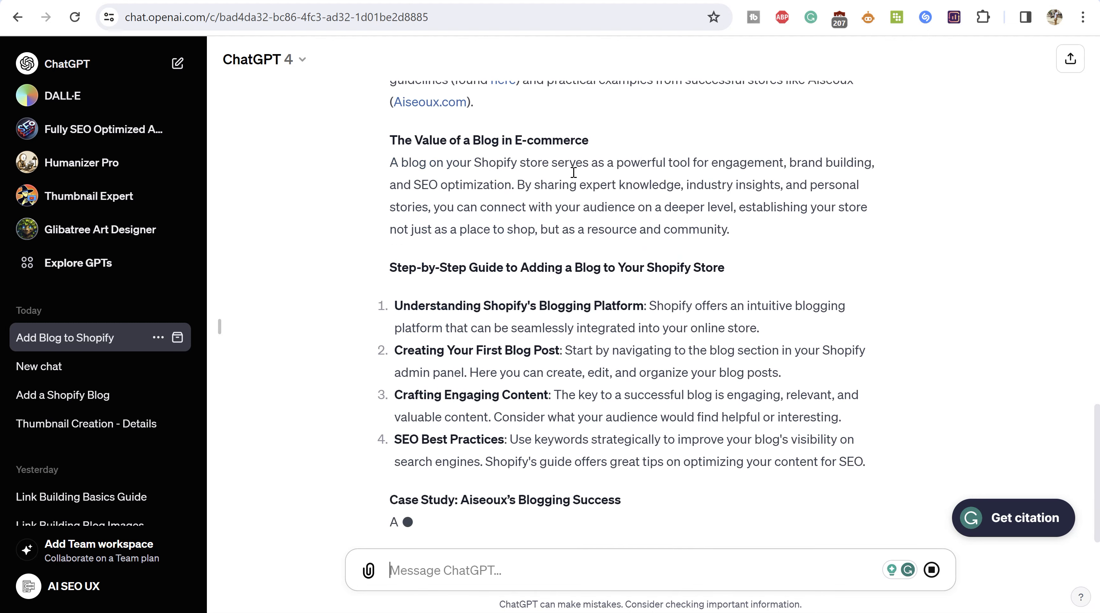
scroll(596, 163, up, 4)
scroll(683, 159, up, 3)
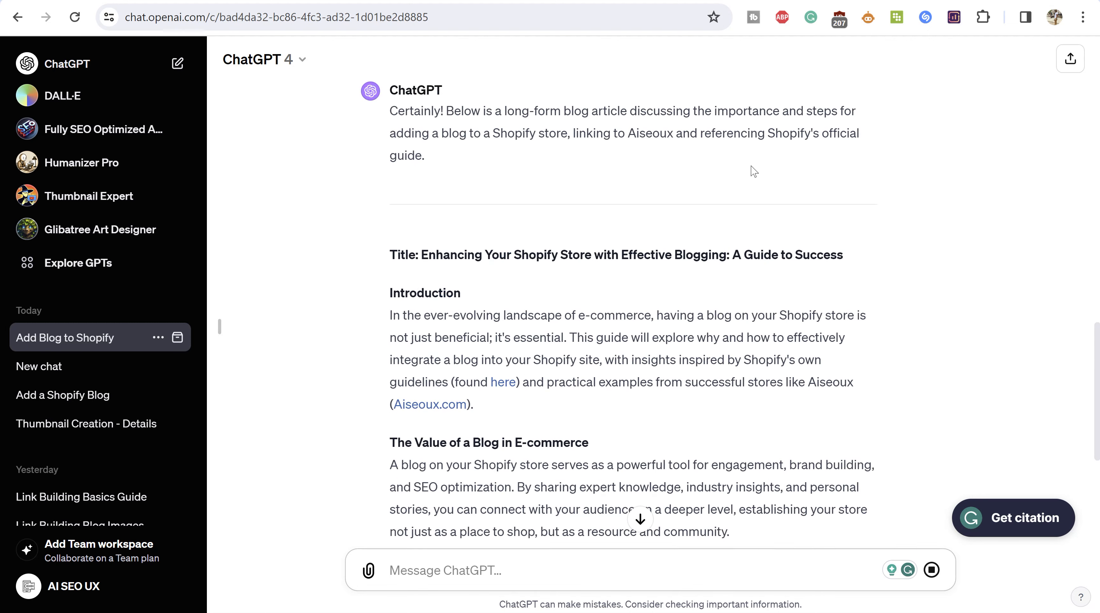
scroll(752, 170, down, 2)
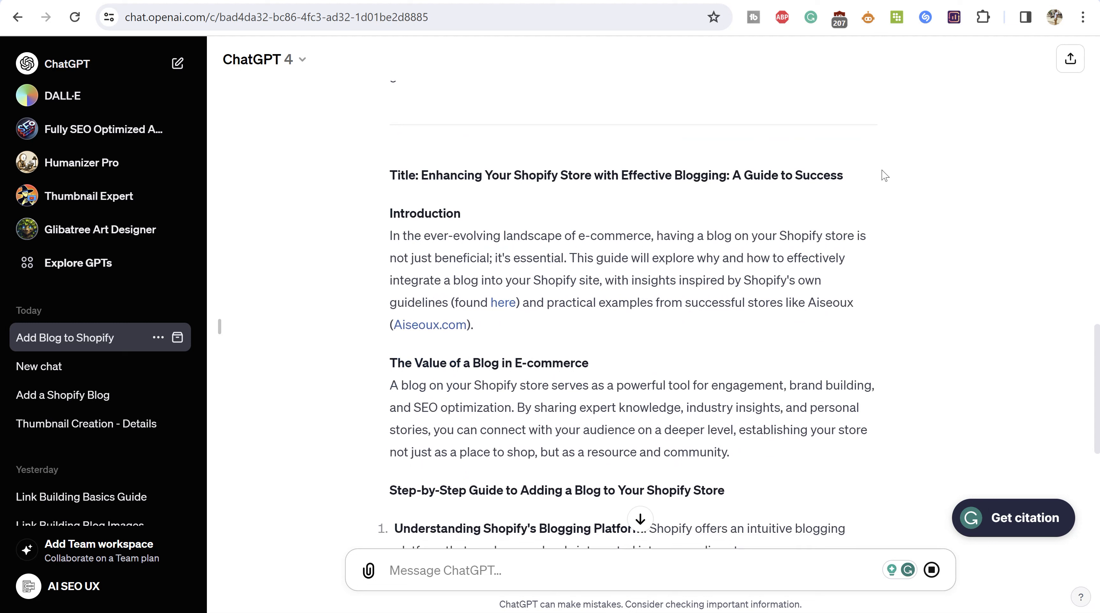
drag(865, 176, 437, 171)
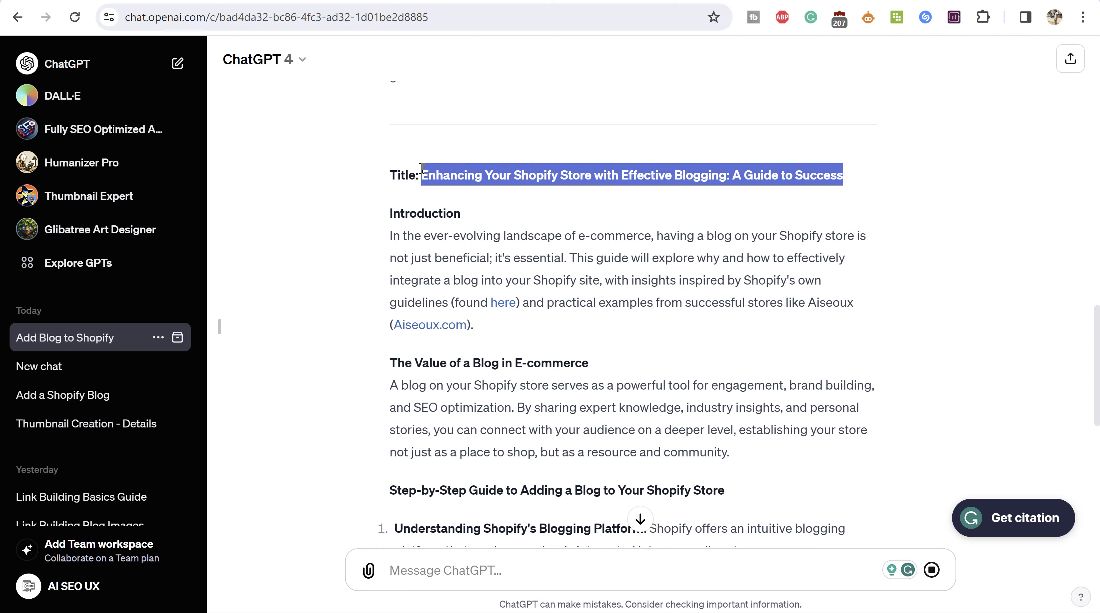
scroll(545, 322, down, 10)
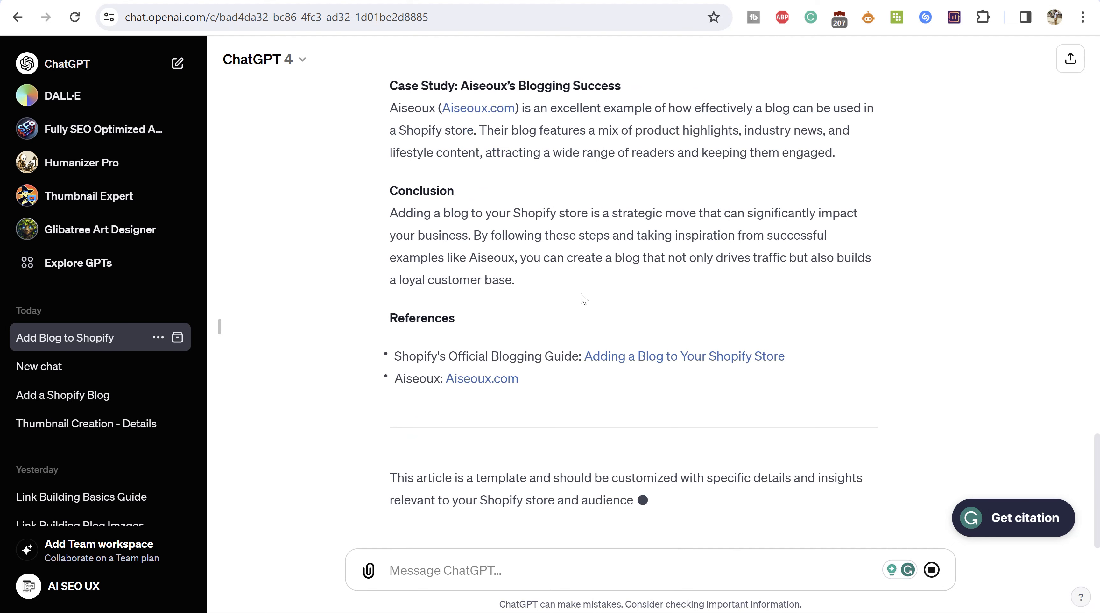
Step: Send the follow-up "write a FAQ" in the same chat
click(565, 574)
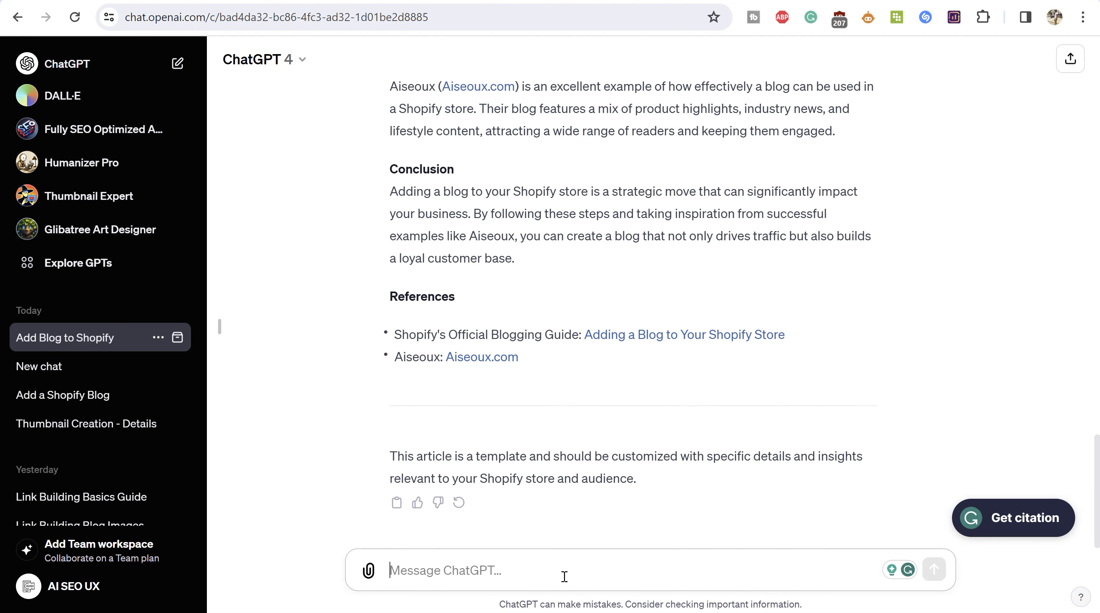
text(write a FAQ)
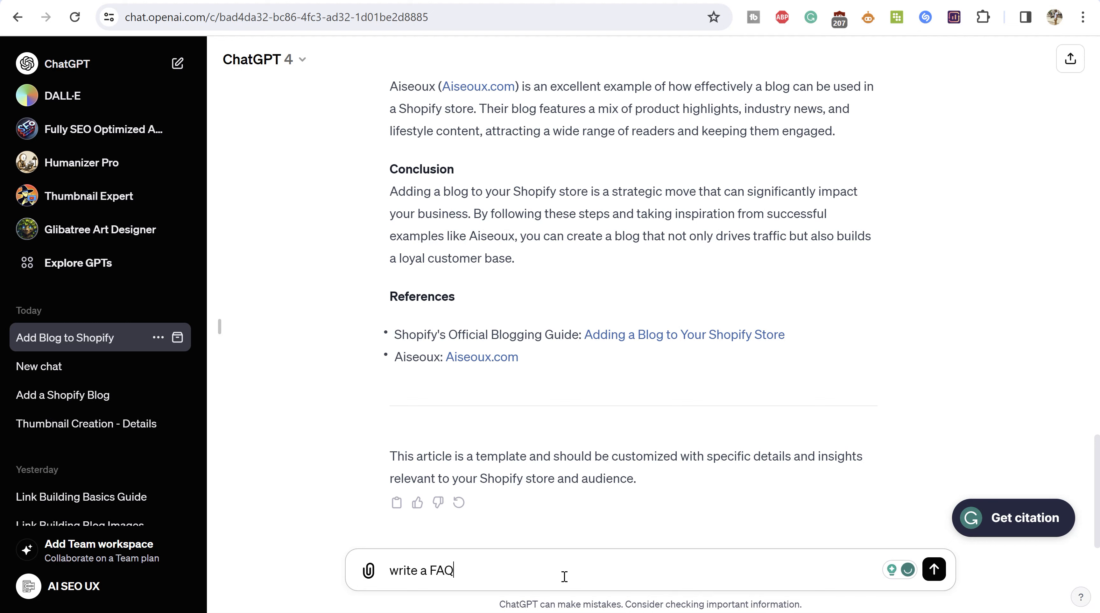
key(Return)
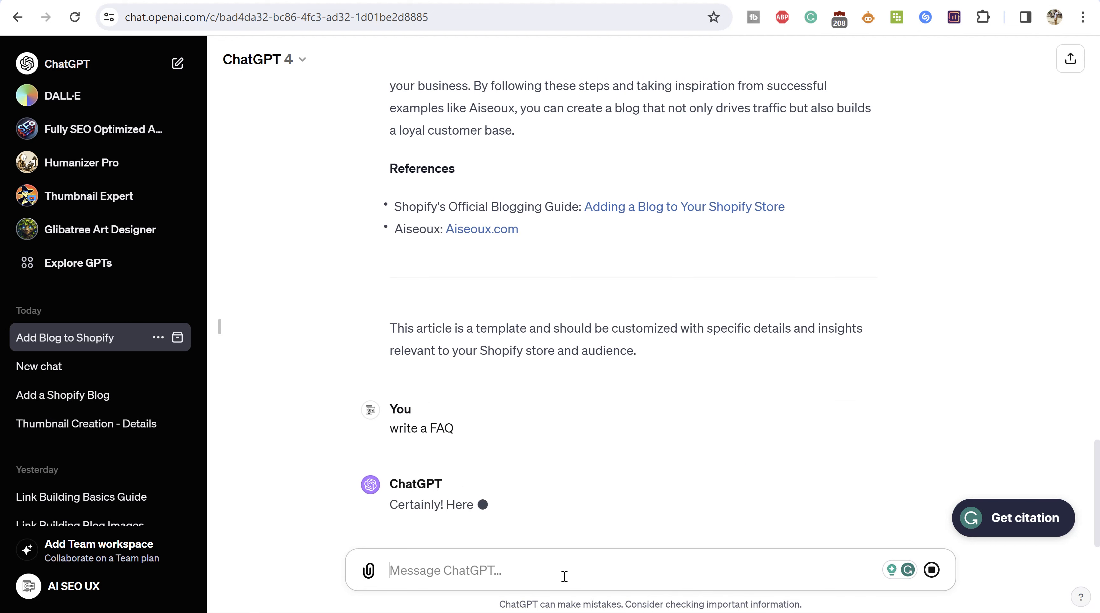
Step: Copy the article from the introduction paragraph through the references into the Shopify blog post content, and add a new empty paragraph at the end
scroll(472, 212, up, 1)
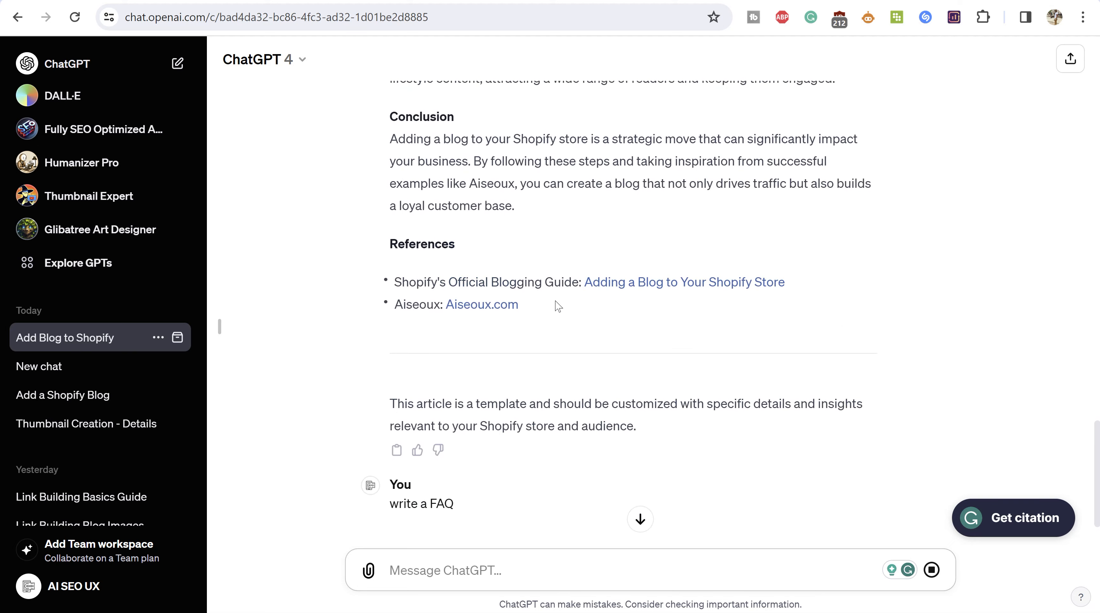
drag(555, 307, 387, 242)
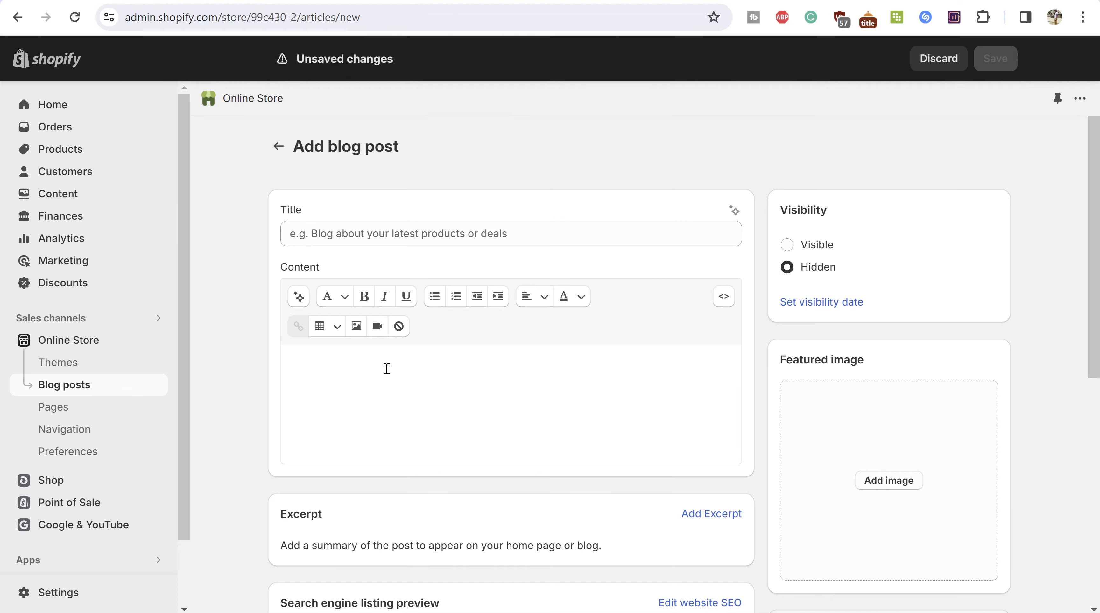
key(ctrl+v)
scroll(339, 382, up, 10)
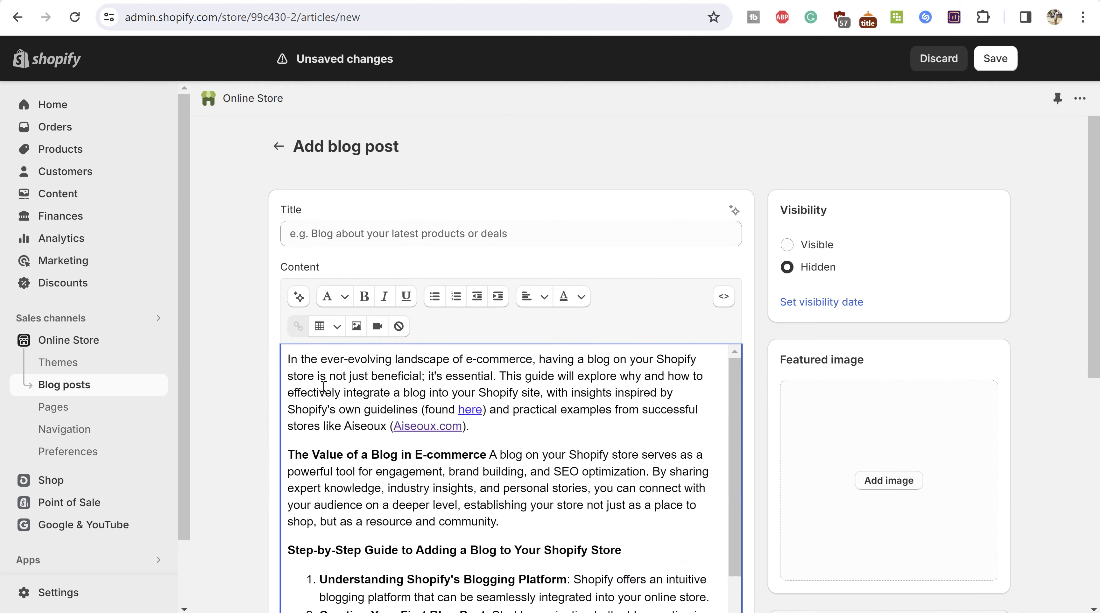
scroll(260, 338, down, 5)
scroll(410, 309, down, 10)
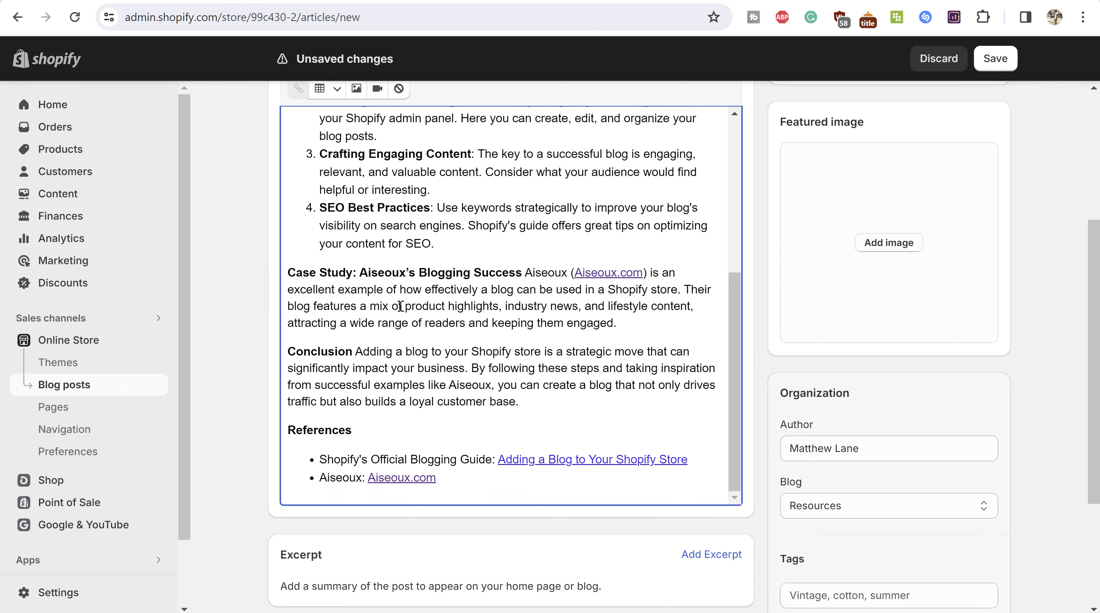
scroll(409, 309, down, 2)
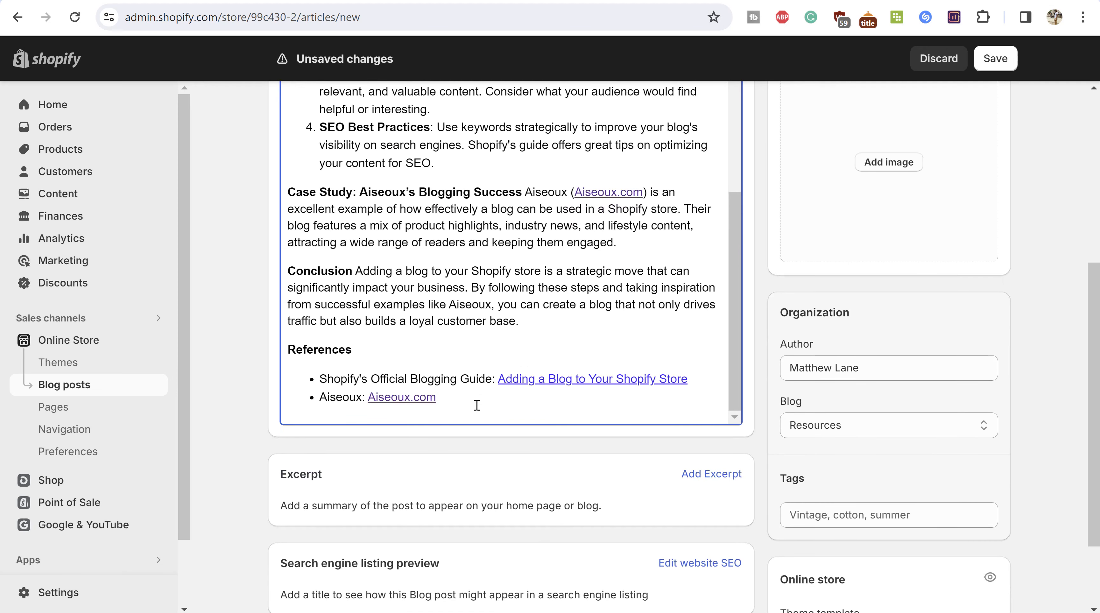
key(Return)
key(Return)
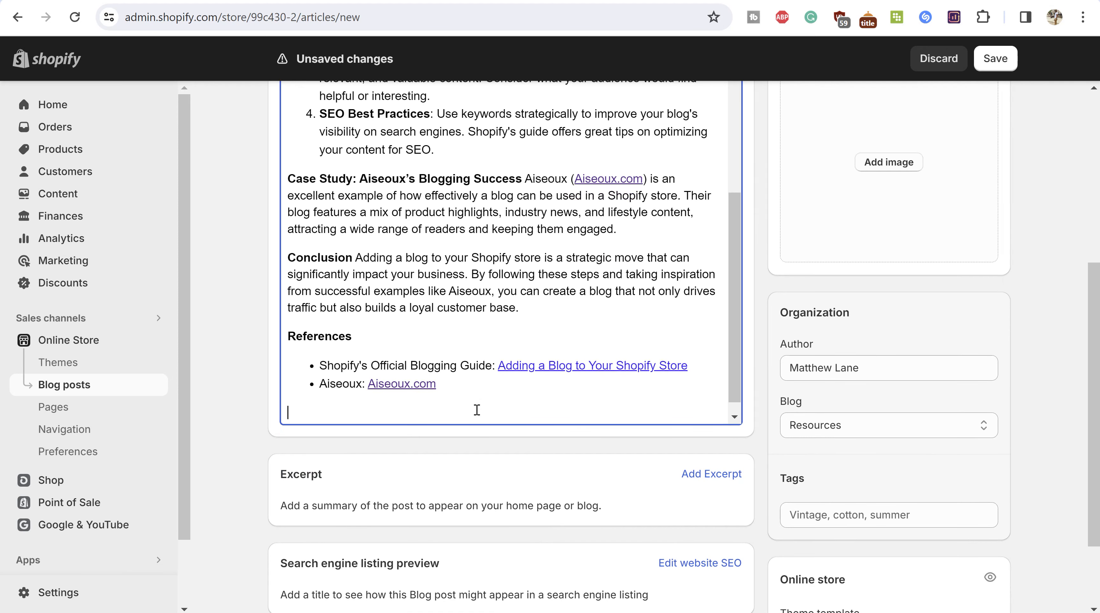
Step: Return to the "Add Blog to Shopify" chat and copy FAQ questions 1 to 7 with their answers, without the intro and closing sentences
key(ctrl+Tab)
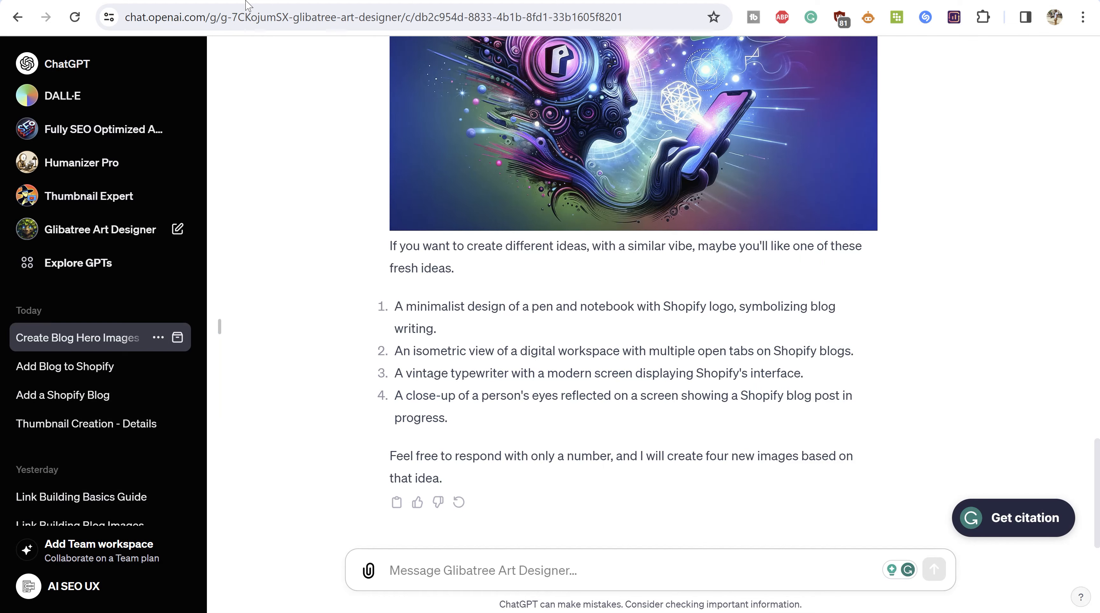
scroll(455, 363, up, 2)
key(ctrl+Tab)
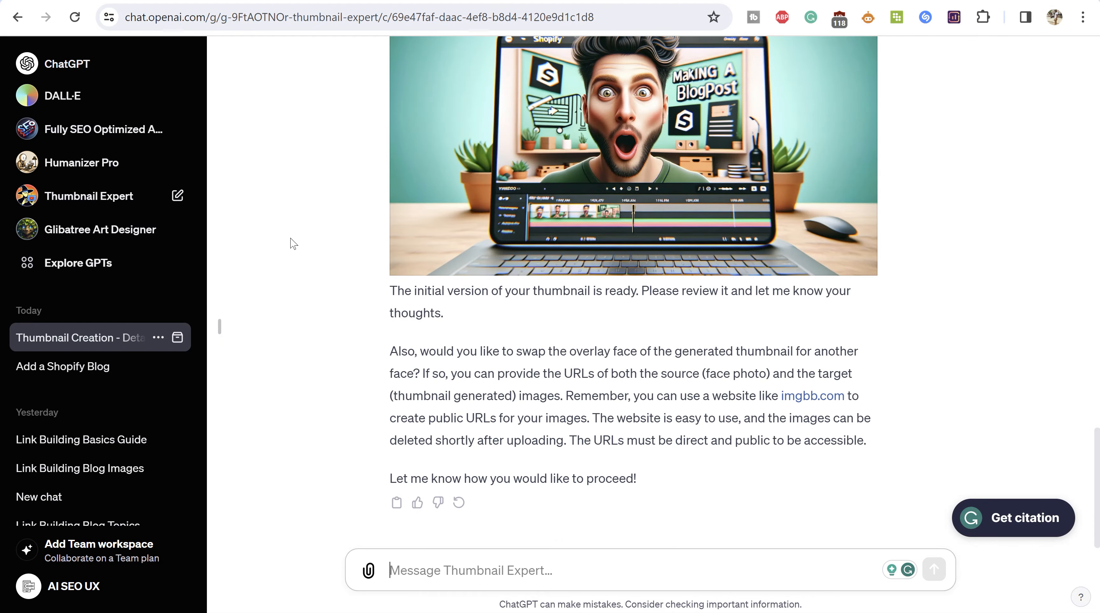
scroll(325, 264, up, 5)
key(ctrl+Tab)
scroll(307, 257, down, 10)
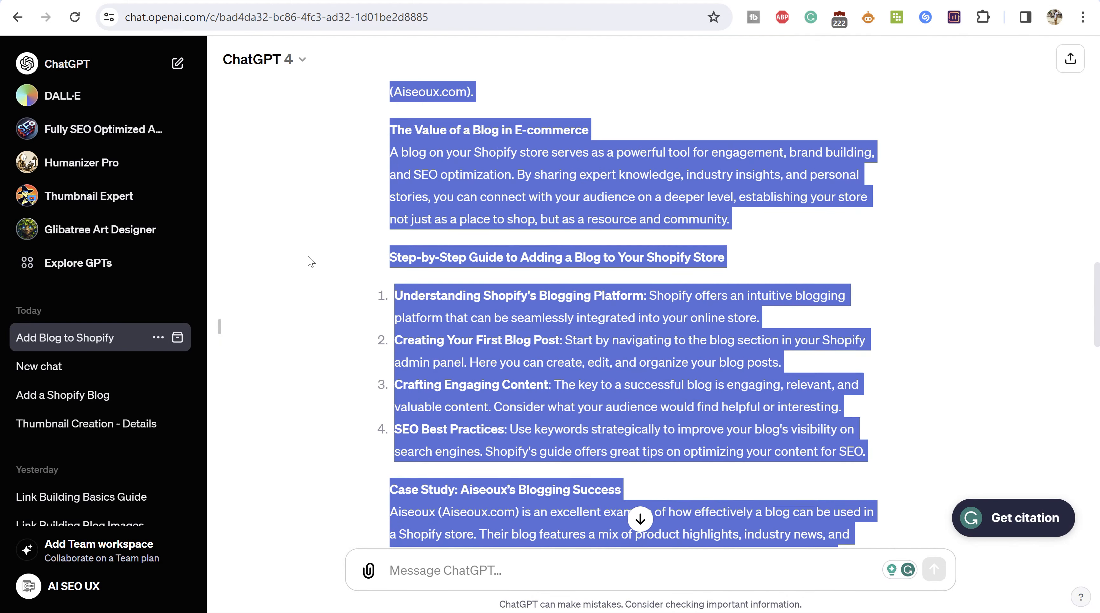
scroll(347, 270, down, 8)
scroll(368, 262, up, 2)
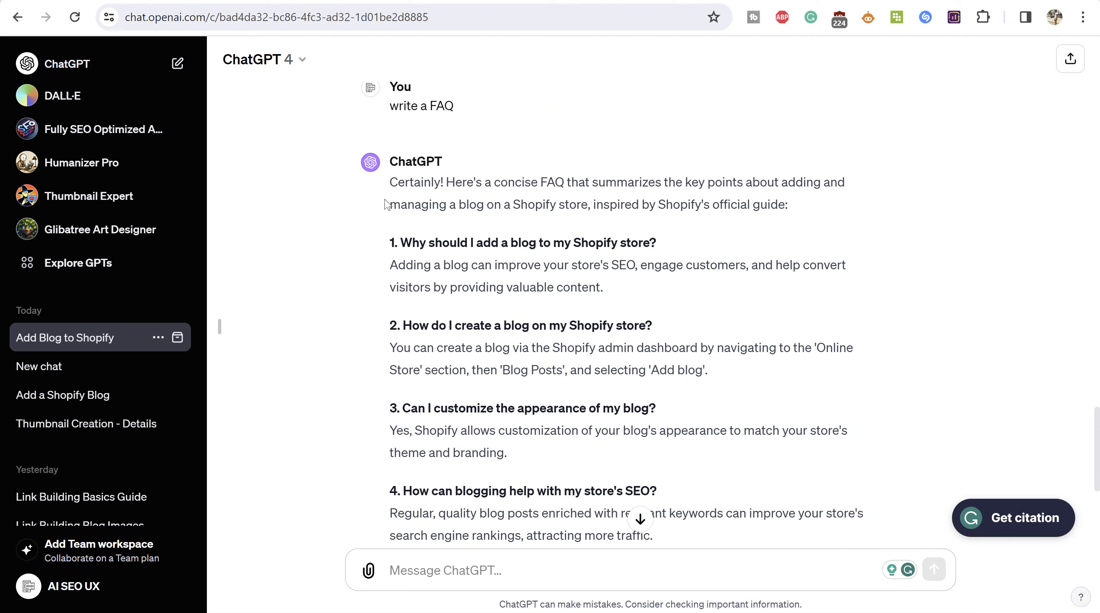
scroll(523, 287, down, 5)
drag(390, 182, 591, 252)
scroll(591, 252, up, 4)
click(382, 227)
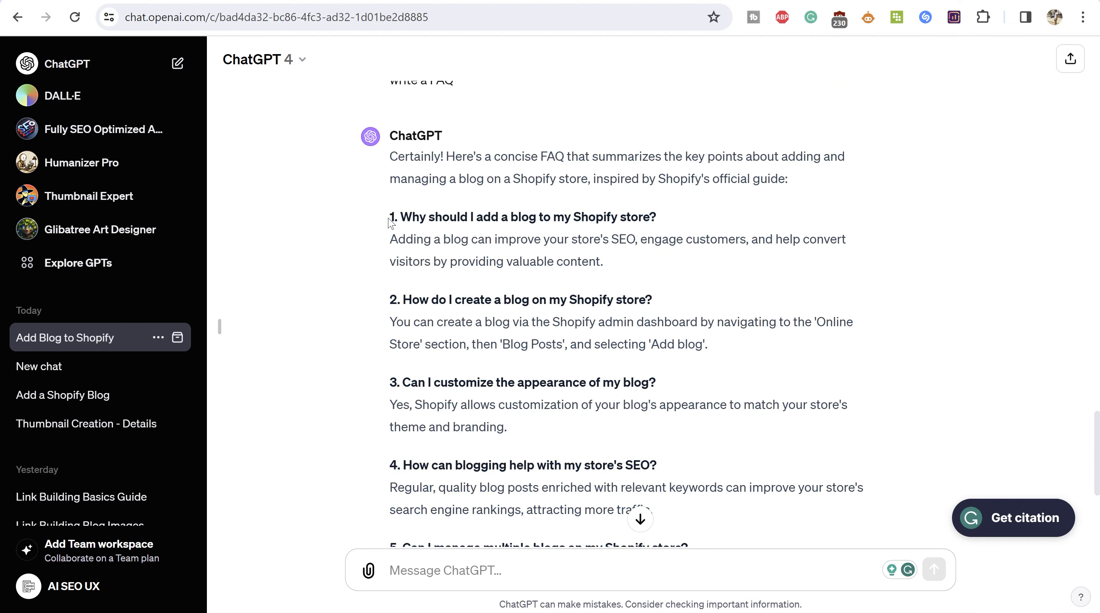
drag(391, 223, 694, 445)
scroll(557, 254, down, 6)
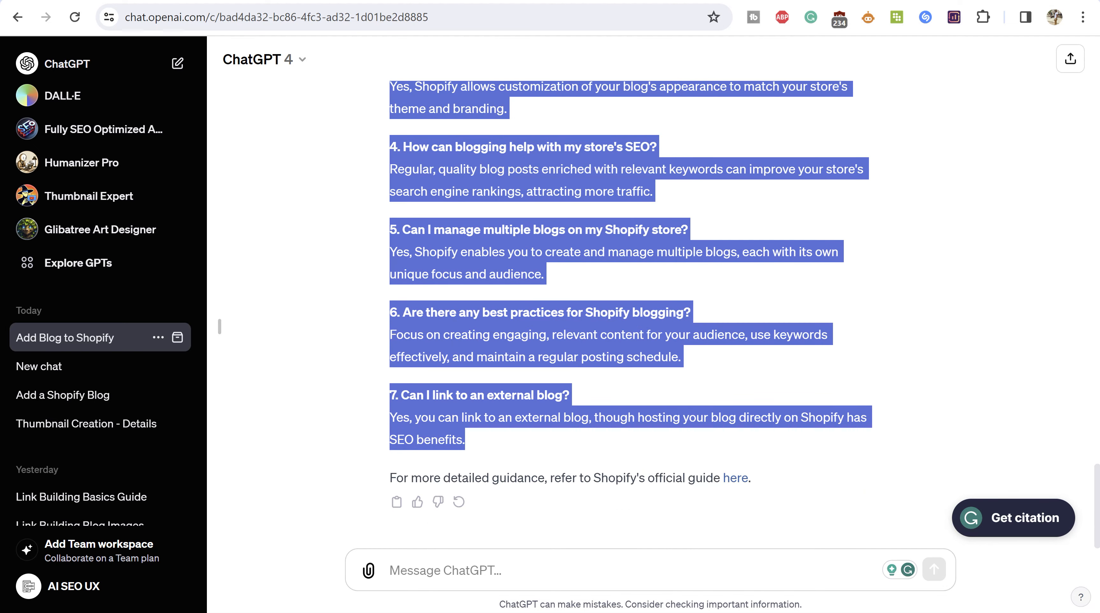
Step: Add a bold "FAQ" title below the references in the Shopify post, paste the copied questions under it, and remove the blank line between them
key(ctrl+Tab)
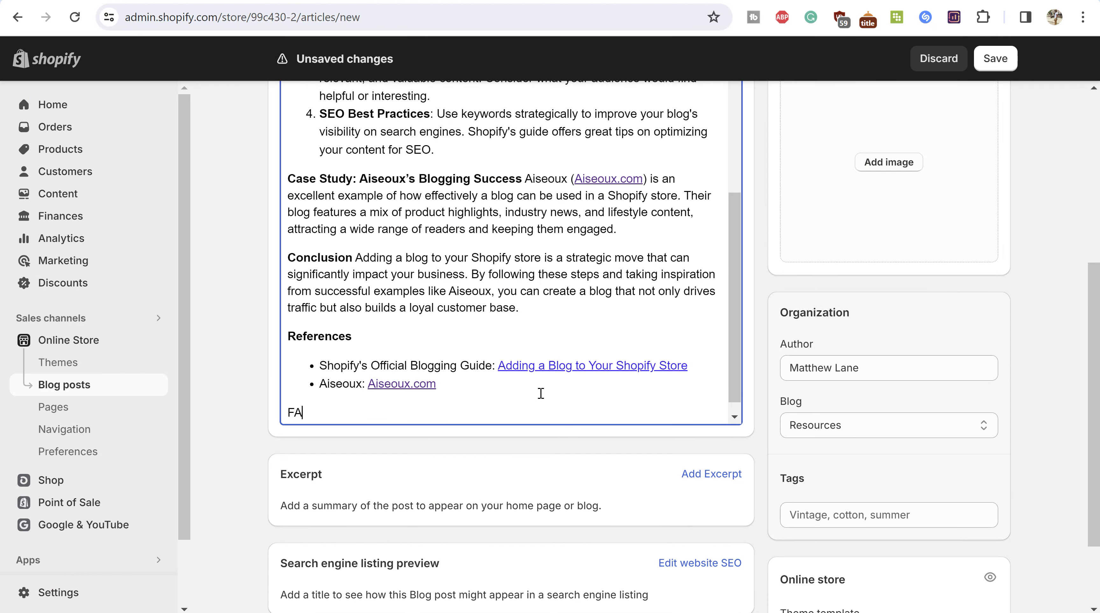
double_click(311, 412)
click(363, 407)
key(Return)
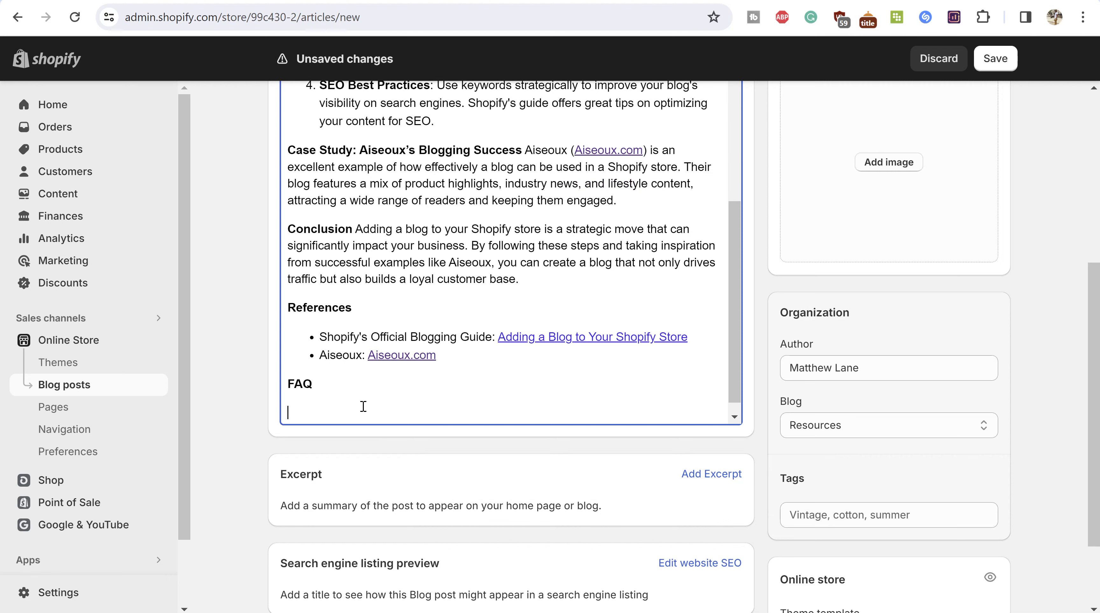
key(ctrl+v)
scroll(369, 326, up, 10)
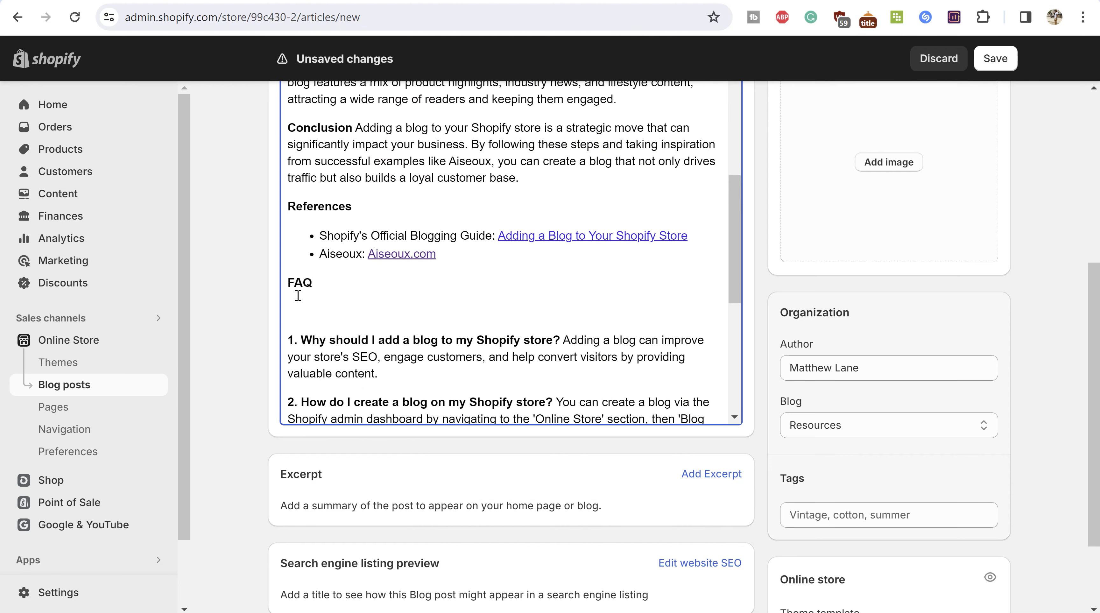
click(298, 296)
key(BackSpace)
Step: Select the "FAQ" title above the questions and change its paragraph format
double_click(299, 279)
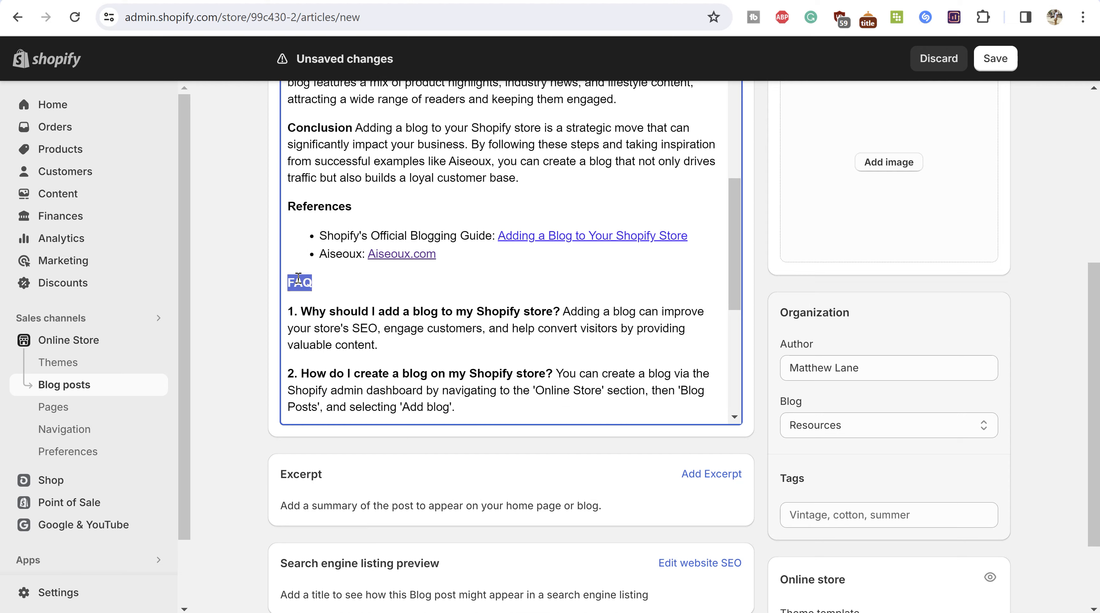
scroll(235, 238, up, 7)
scroll(236, 266, down, 5)
scroll(319, 226, up, 15)
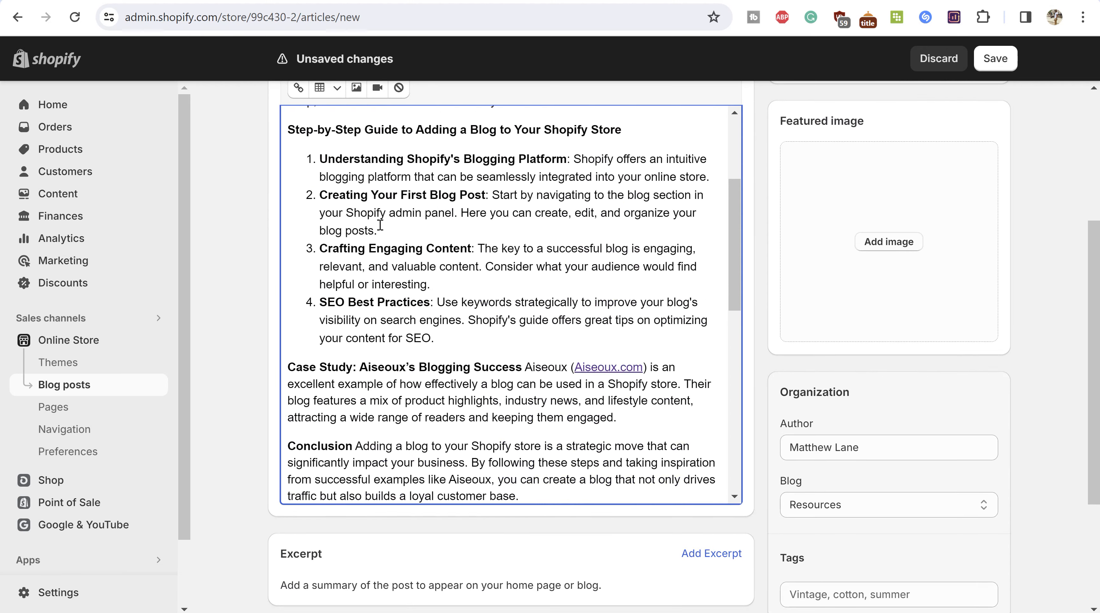
scroll(309, 188, up, 4)
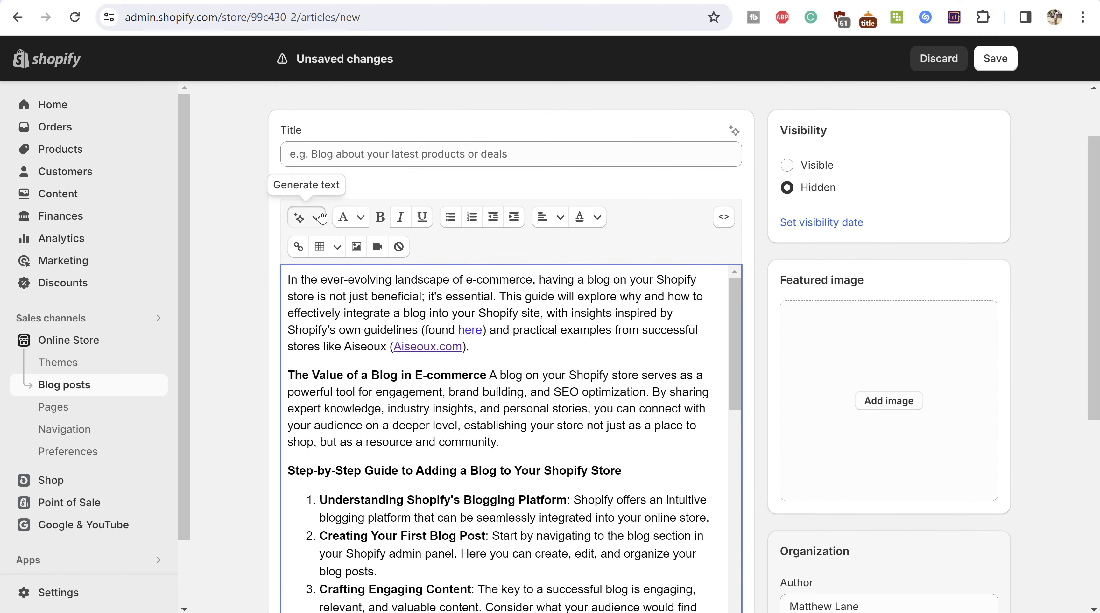
click(306, 215)
click(347, 218)
click(352, 313)
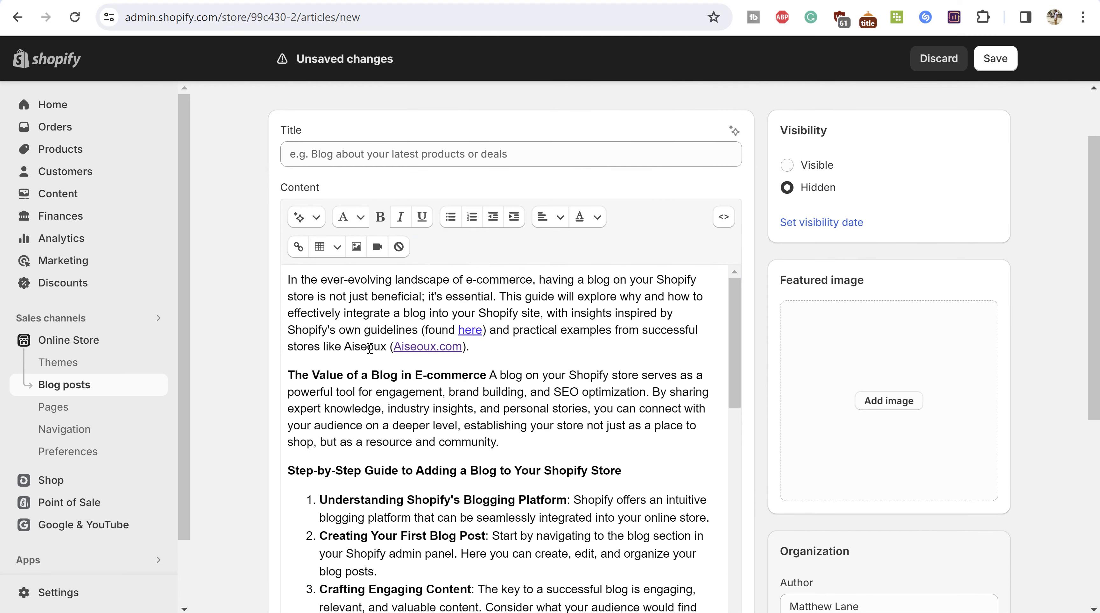
Step: Try to format the "Step-by-Step Guide to Adding a Blog to Your Shopify Store" title as Heading 2, and undo the change
scroll(381, 344, down, 2)
scroll(388, 317, down, 4)
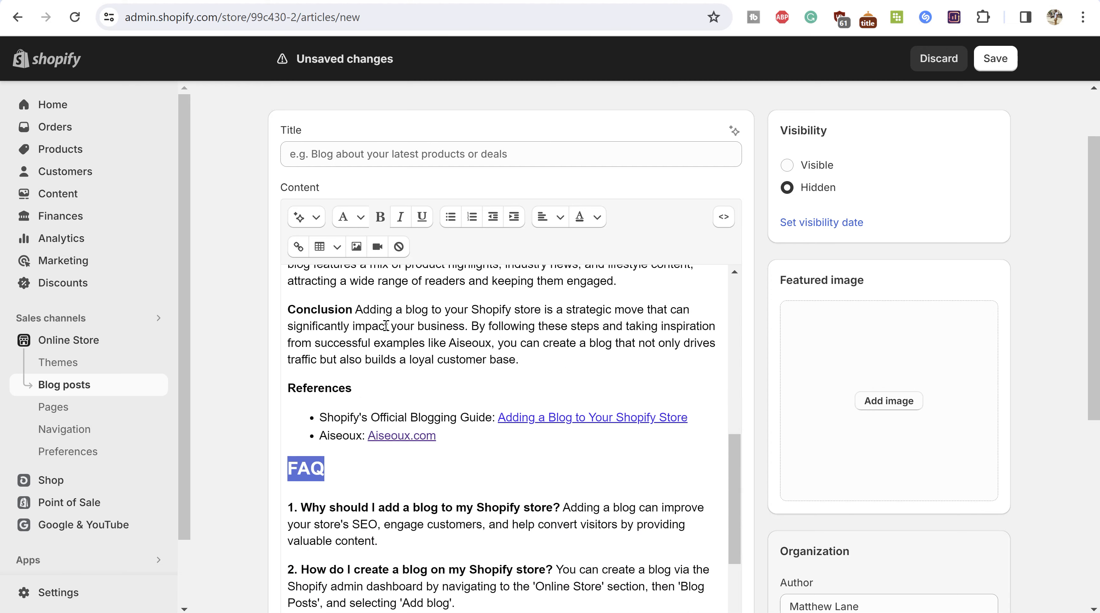
scroll(382, 334, up, 4)
triple_click(380, 316)
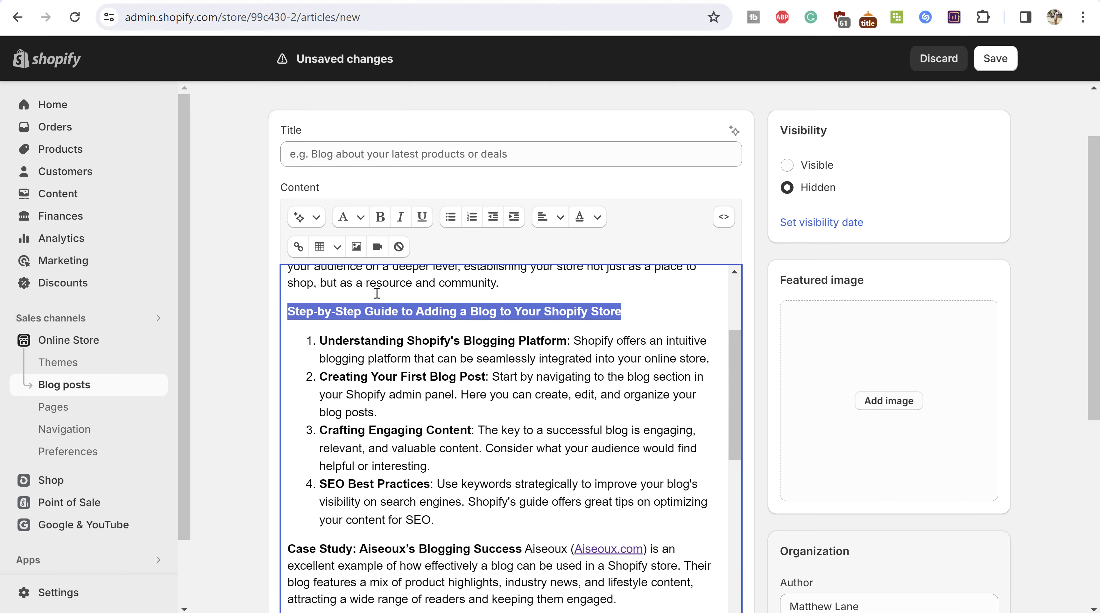
click(348, 217)
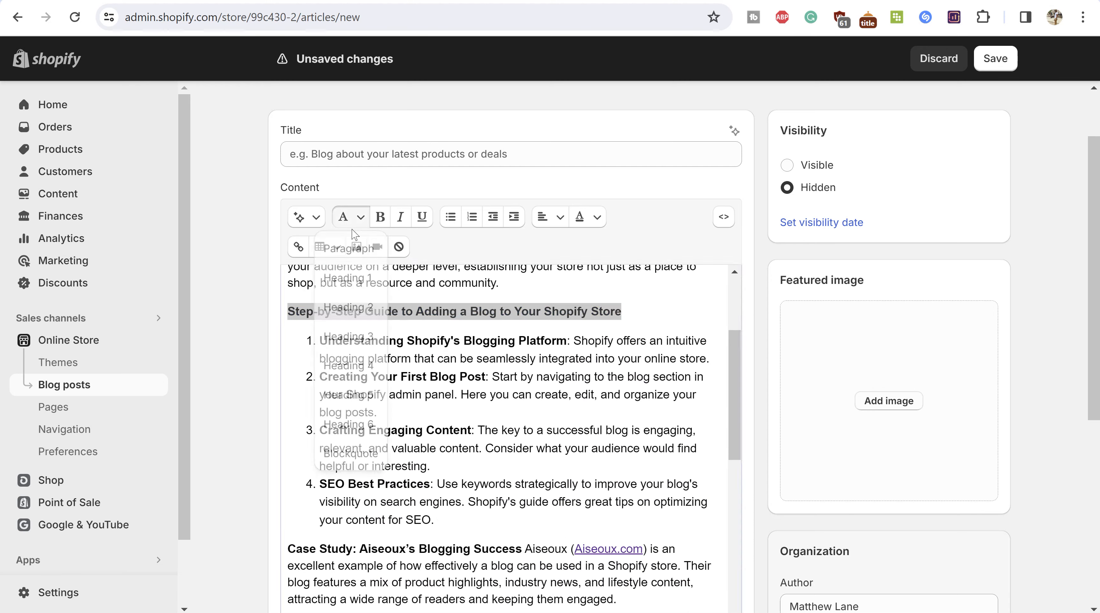
click(356, 312)
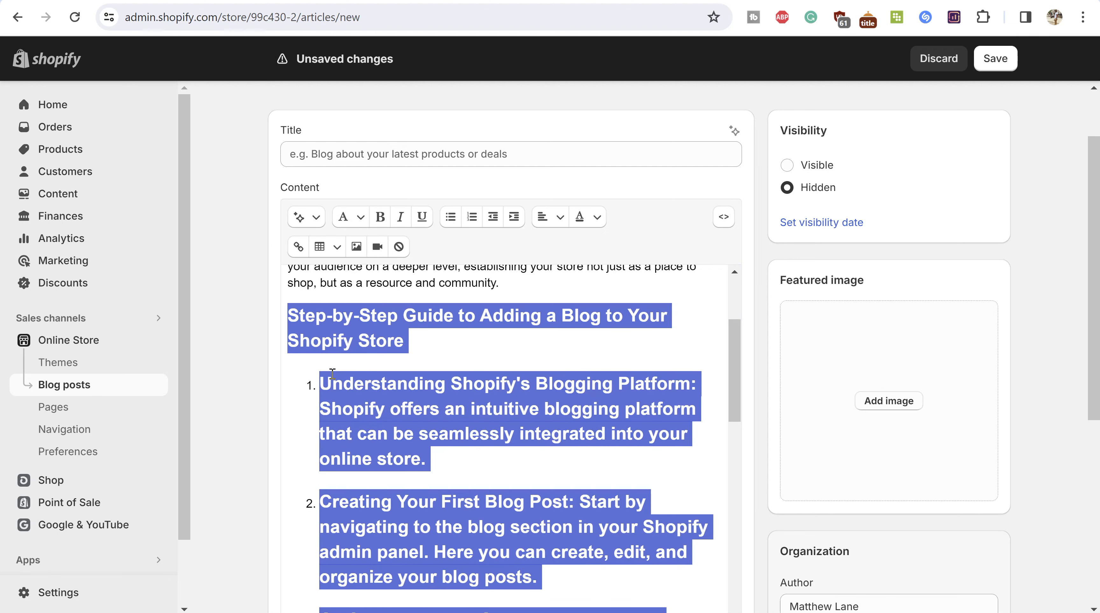
key(ctrl+z)
Step: Separate the "Step-by-Step Guide to Adding a Blog to Your Shopify Store" title with empty lines above and below, and format it as Heading 2
click(526, 288)
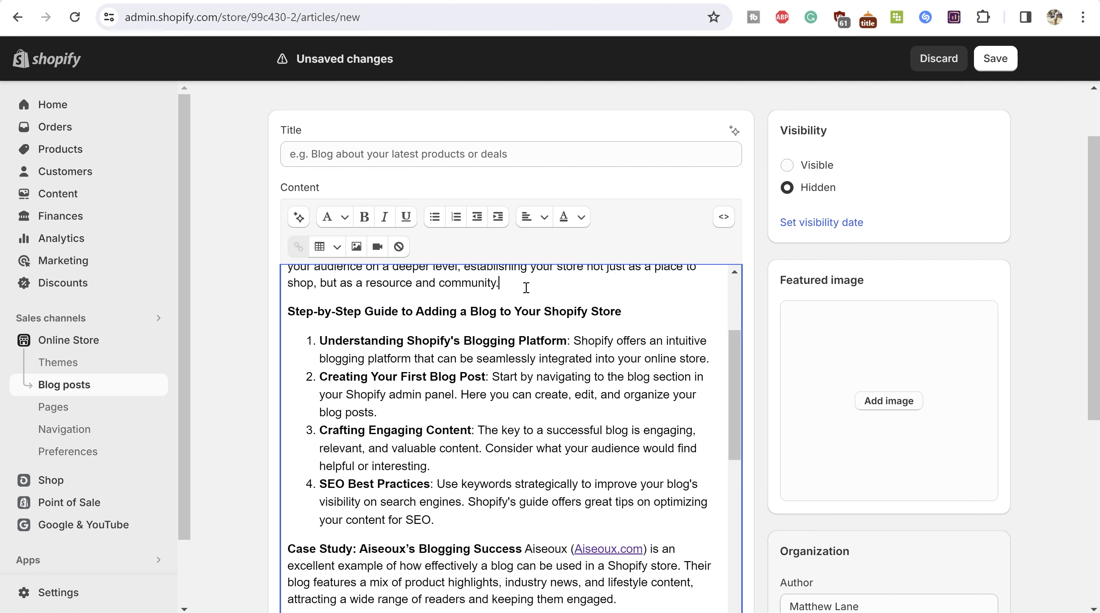
key(Return)
click(654, 339)
key(Return)
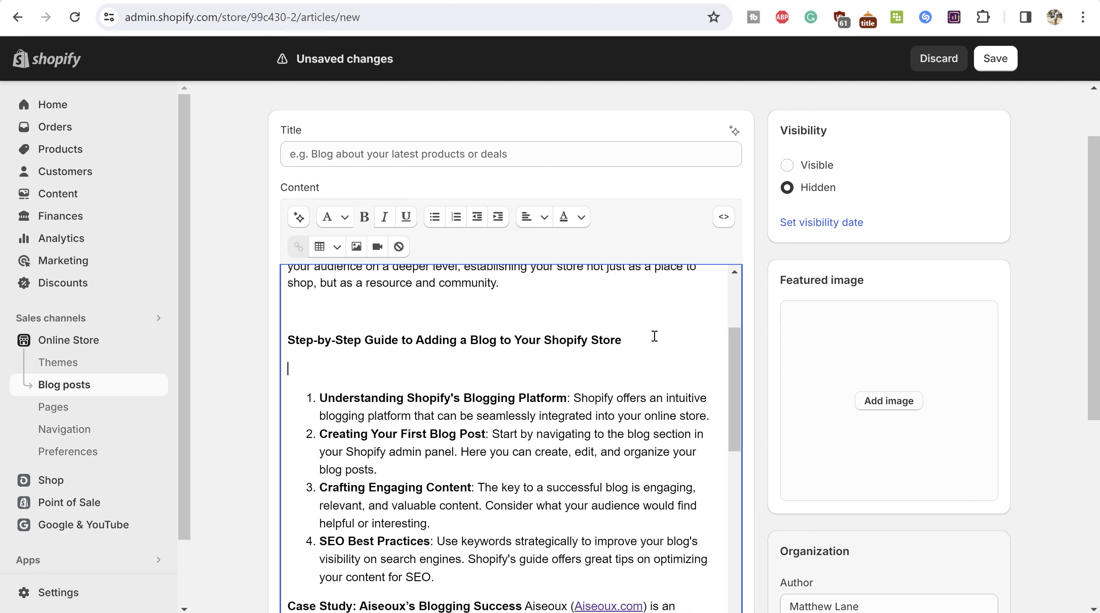
triple_click(406, 340)
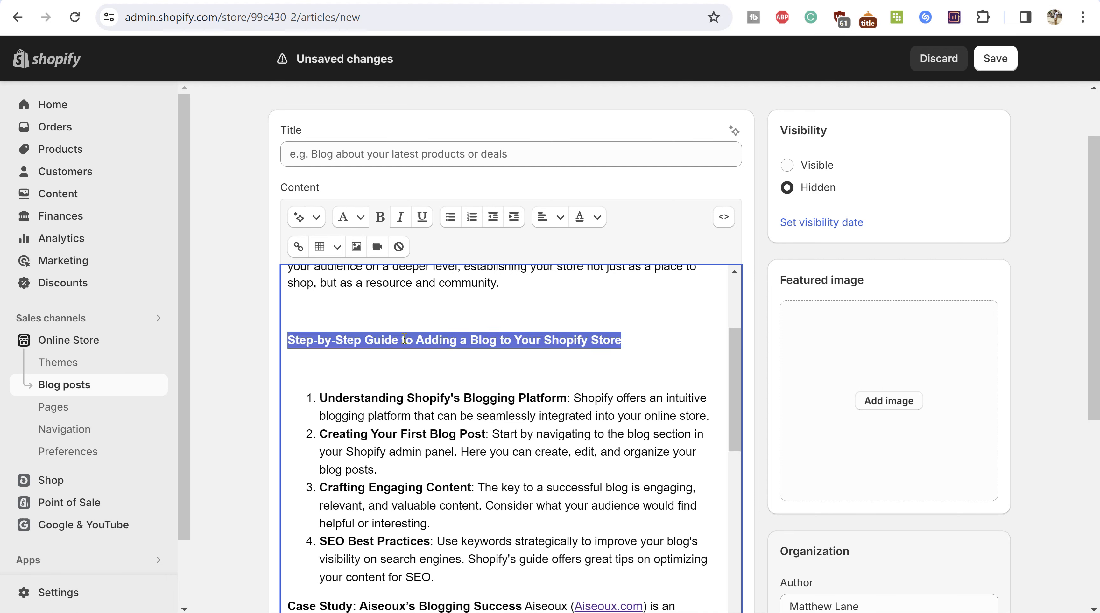
click(351, 217)
click(369, 320)
Step: Remove the empty lines below and above the "Step-by-Step Guide" heading
click(363, 391)
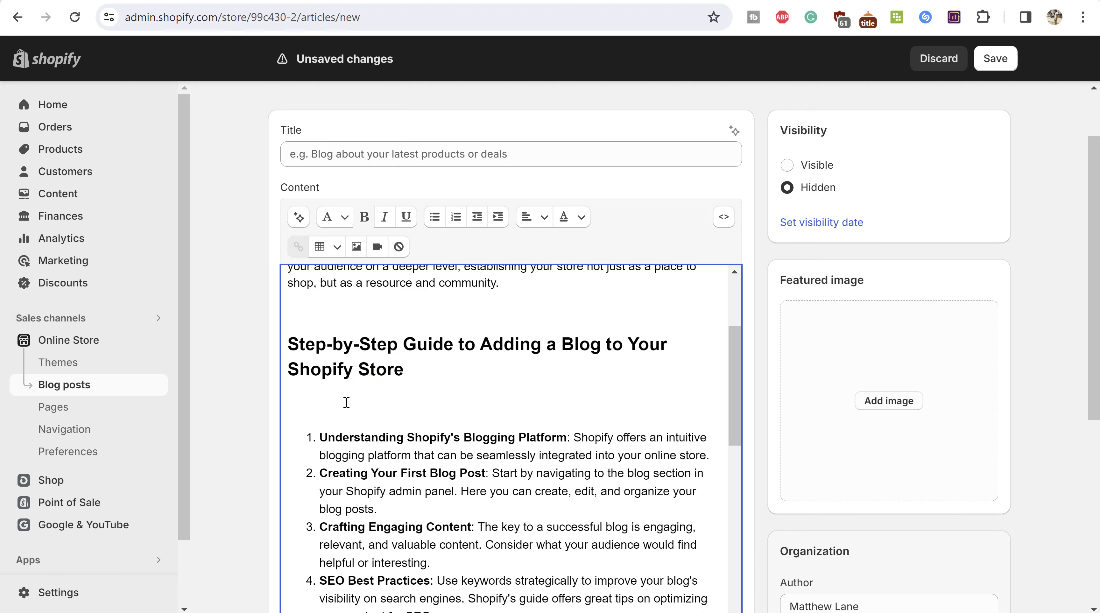
key(BackSpace)
click(308, 310)
key(BackSpace)
Step: Review the post content from the introduction to the FAQ, and the excerpt, search listing and organization settings
scroll(373, 344, up, 4)
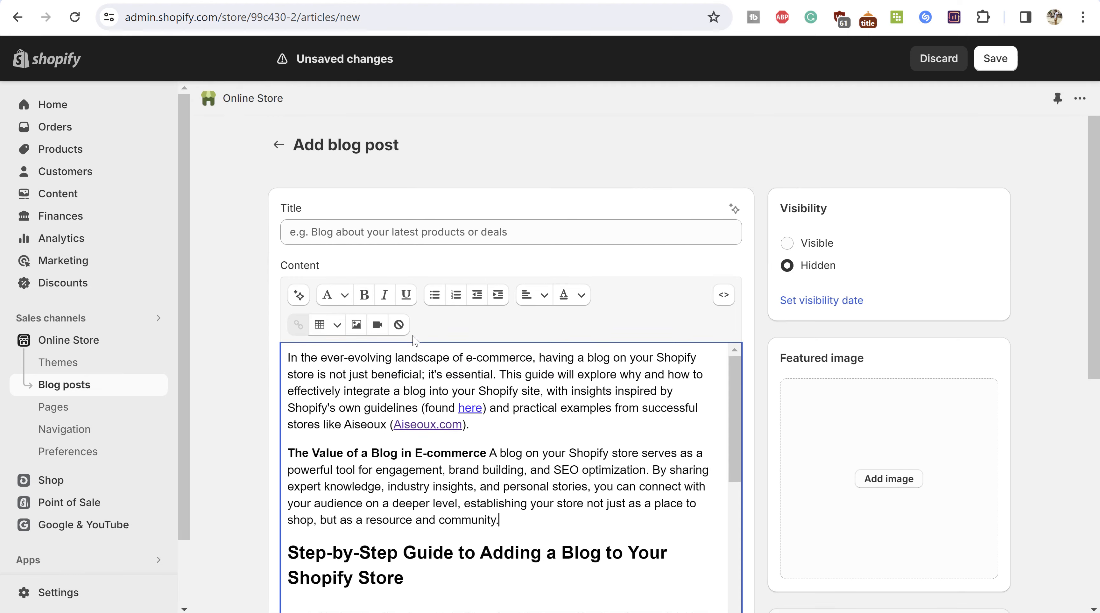
scroll(411, 337, down, 5)
scroll(405, 192, down, 10)
scroll(422, 180, up, 3)
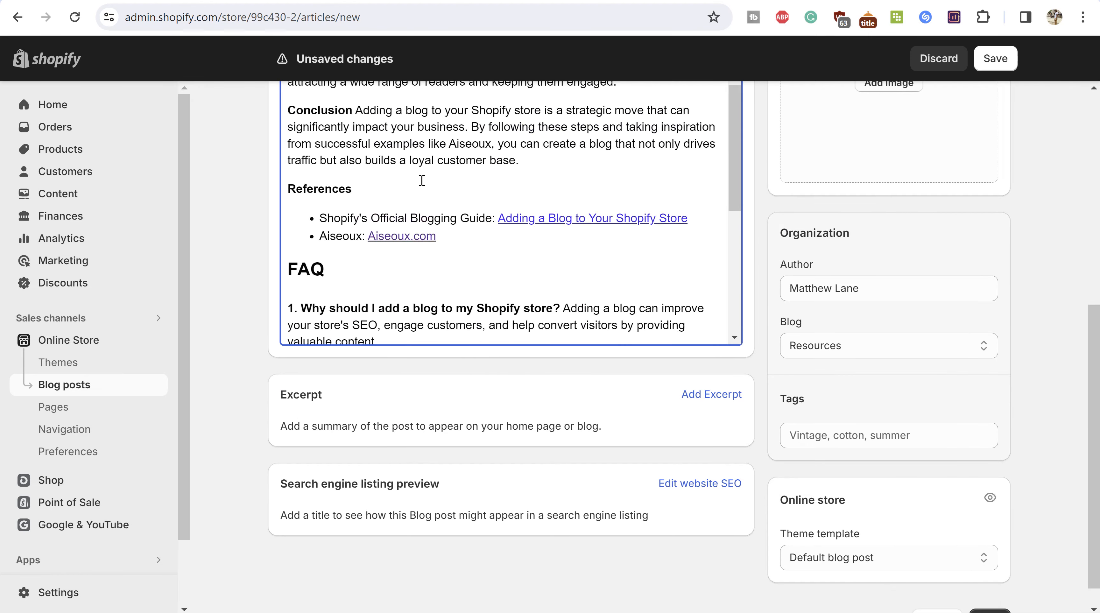
scroll(424, 176, down, 3)
scroll(425, 176, down, 3)
scroll(235, 197, up, 10)
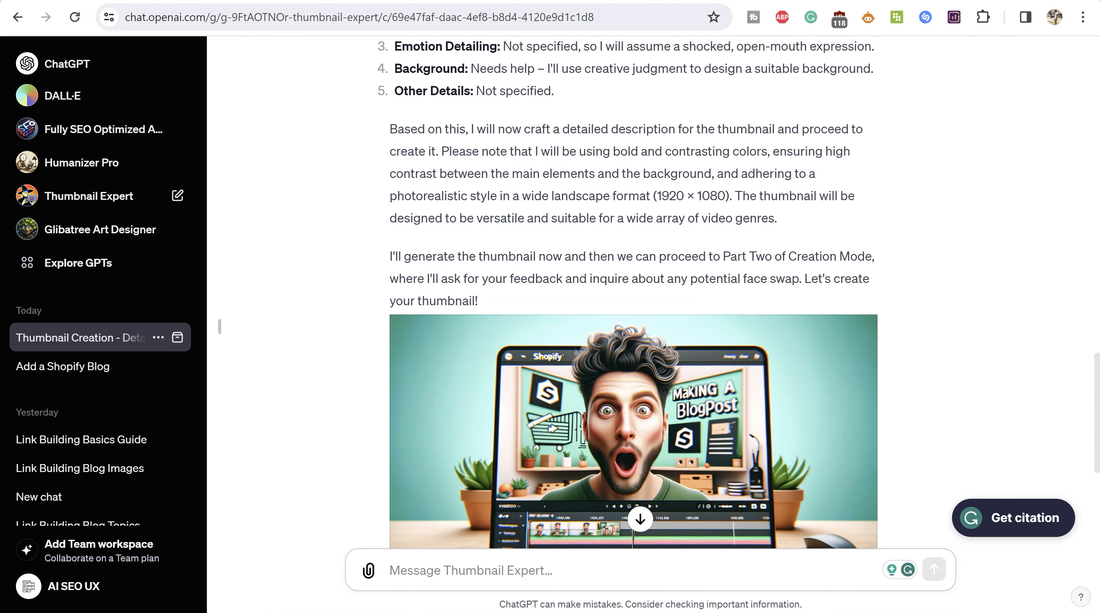
Step: Switch to the Thumbnail Expert chat in ChatGPT and download the generated Shopify blog post thumbnail
scroll(323, 185, down, 3)
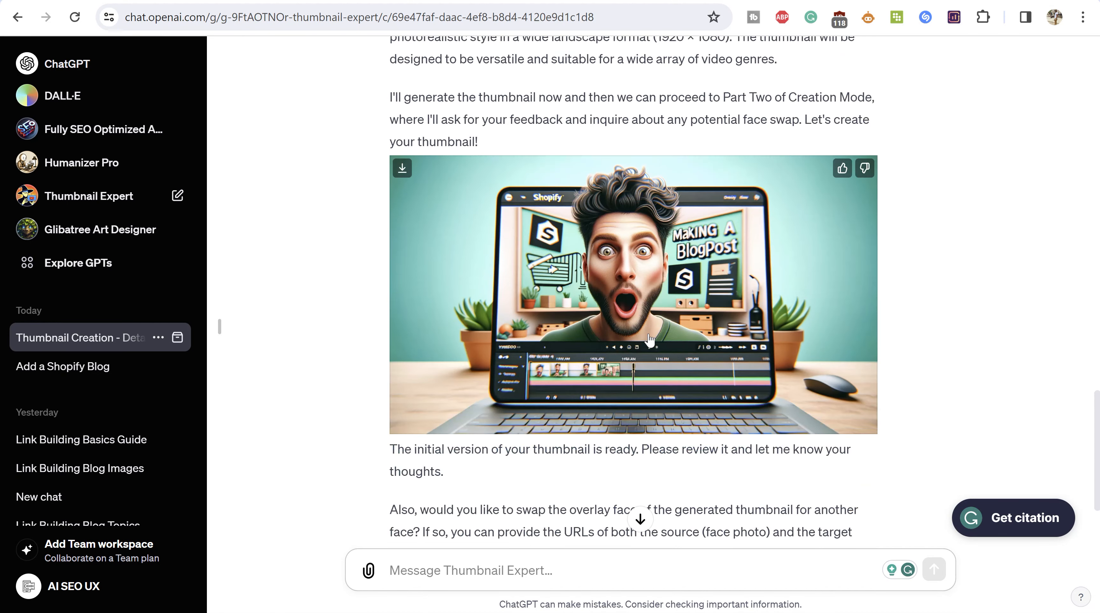
scroll(406, 277, down, 4)
scroll(388, 264, up, 20)
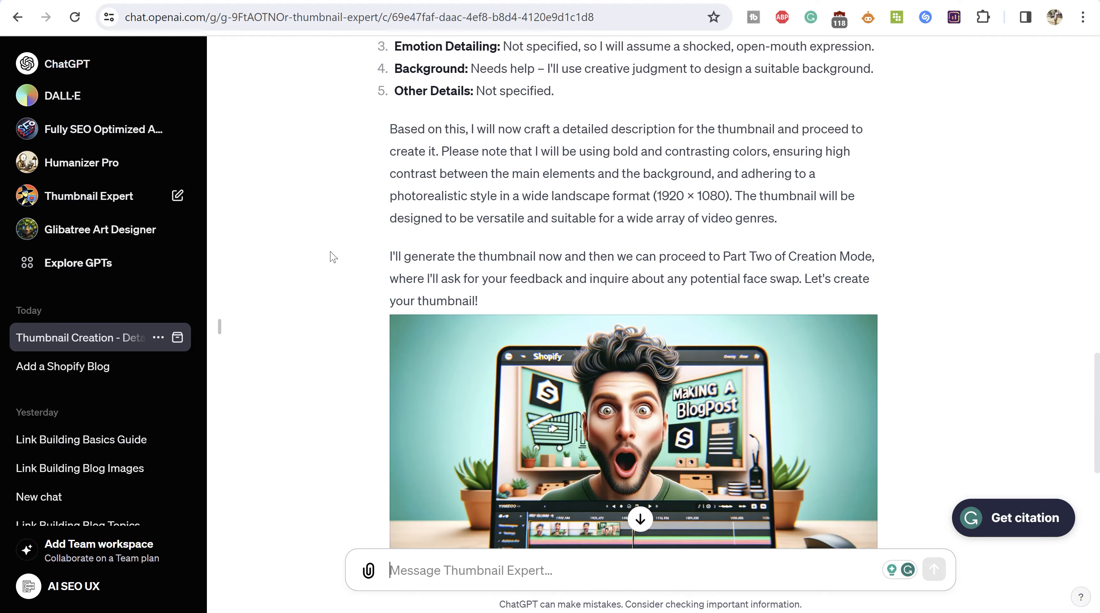
scroll(337, 254, down, 18)
scroll(419, 253, up, 5)
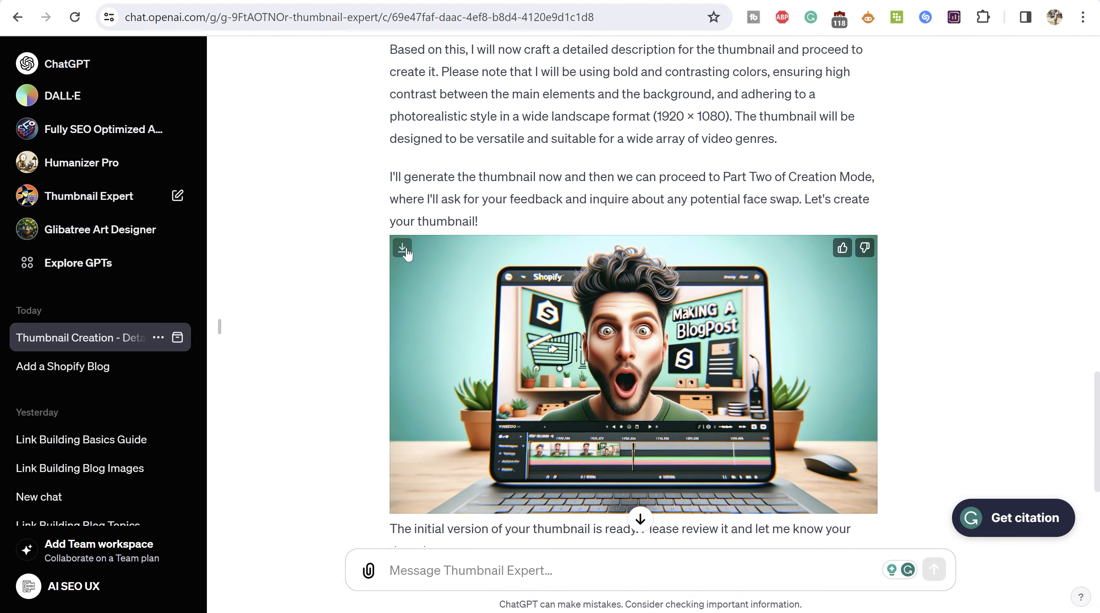
click(403, 248)
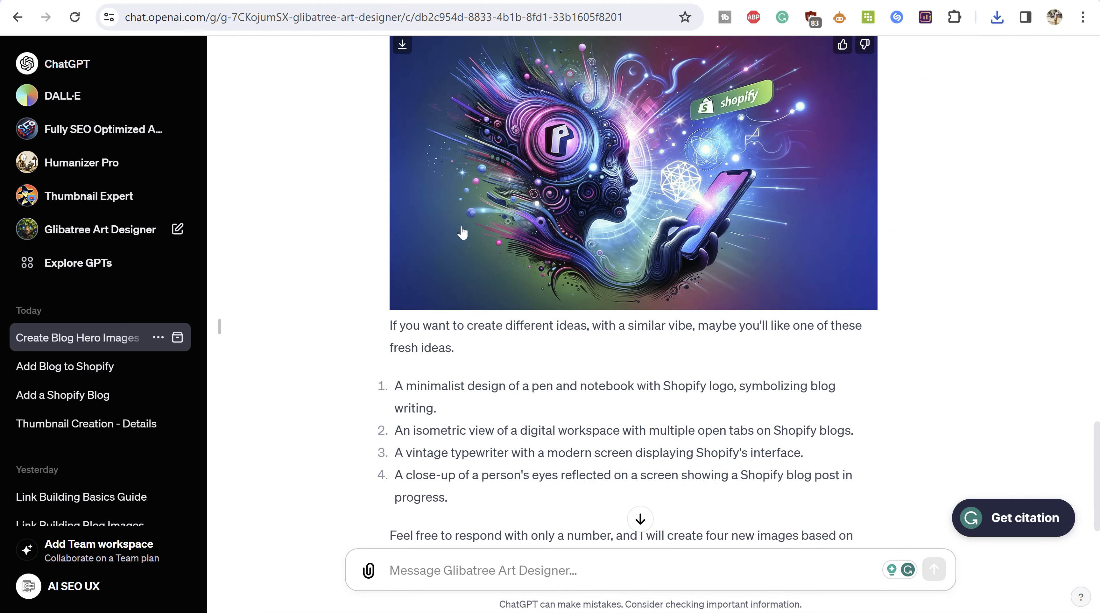
Step: Compare the four hero images in the Glibatree Art Designer chat and download the second one, with hands typing at a "BLOG" screen
scroll(325, 235, up, 7)
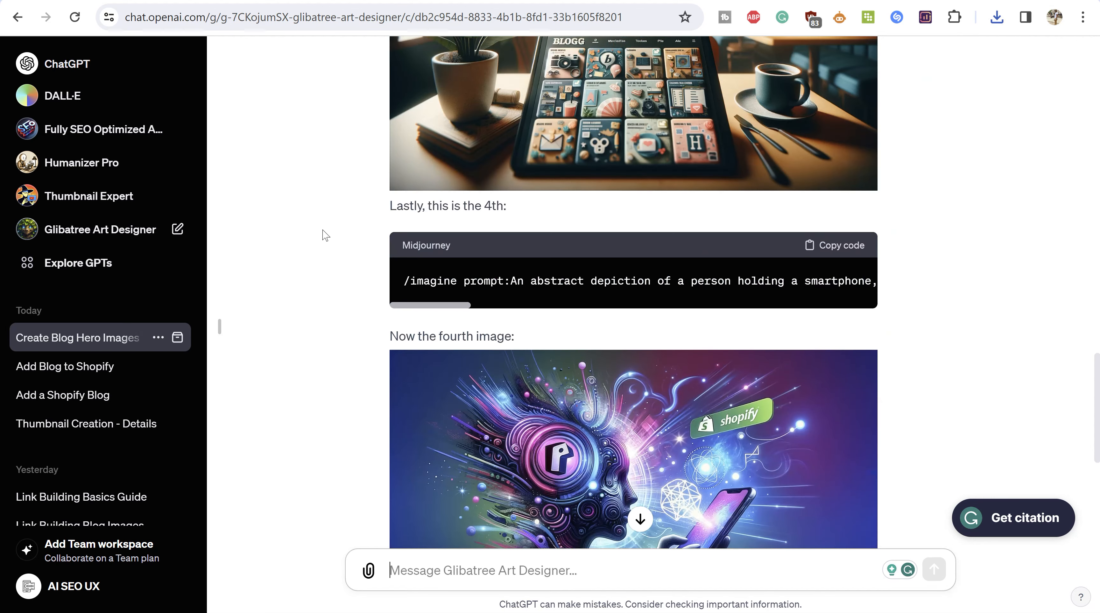
scroll(328, 234, up, 6)
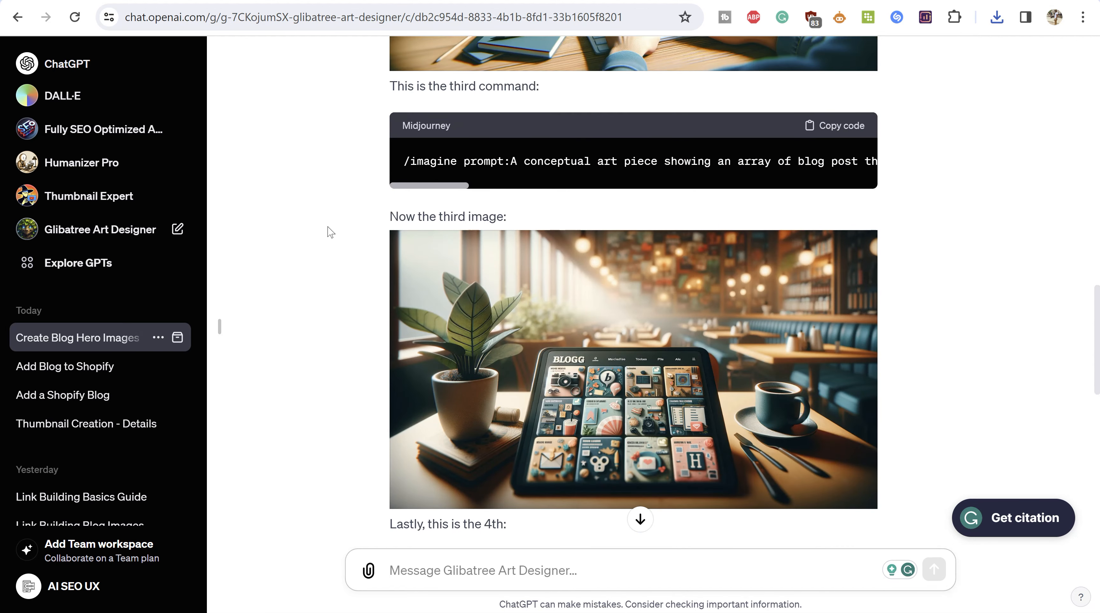
scroll(329, 232, up, 8)
scroll(327, 232, up, 6)
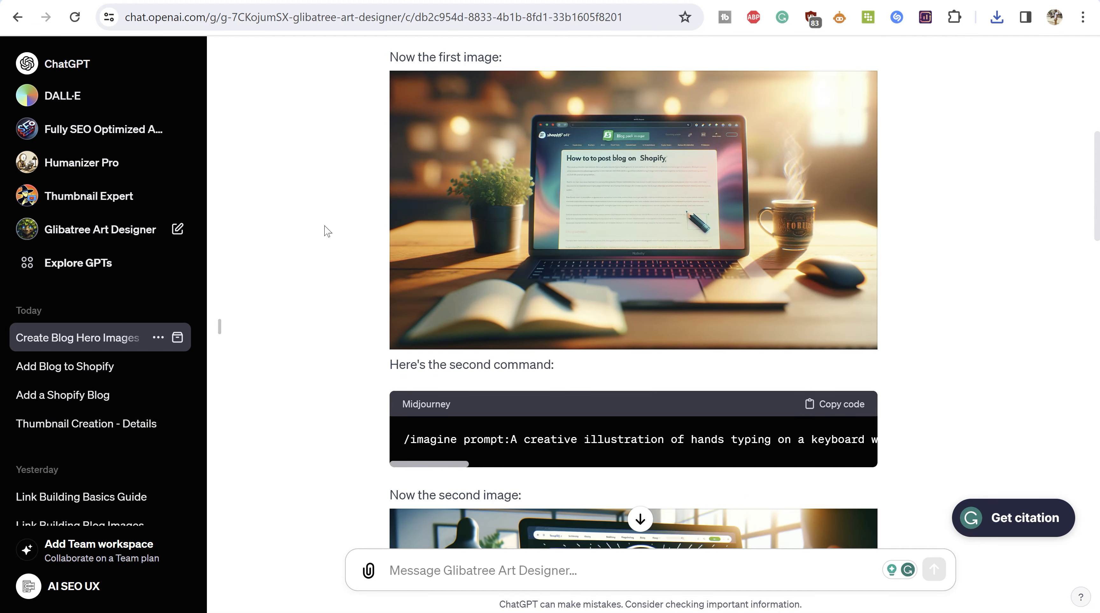
scroll(328, 231, up, 3)
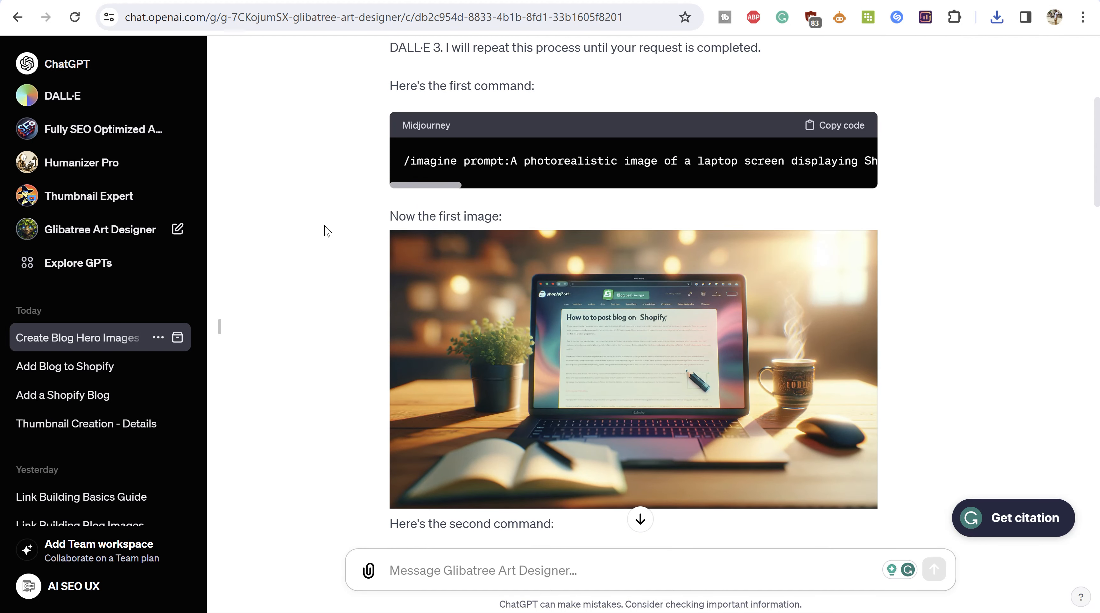
scroll(327, 232, up, 4)
scroll(364, 211, down, 9)
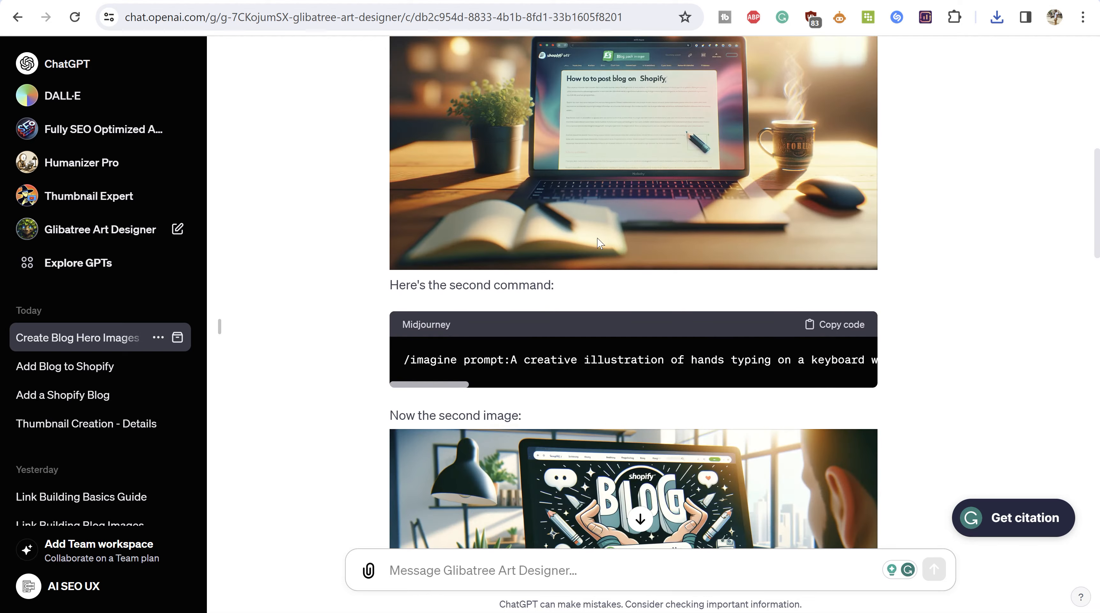
scroll(600, 243, down, 8)
scroll(863, 221, up, 3)
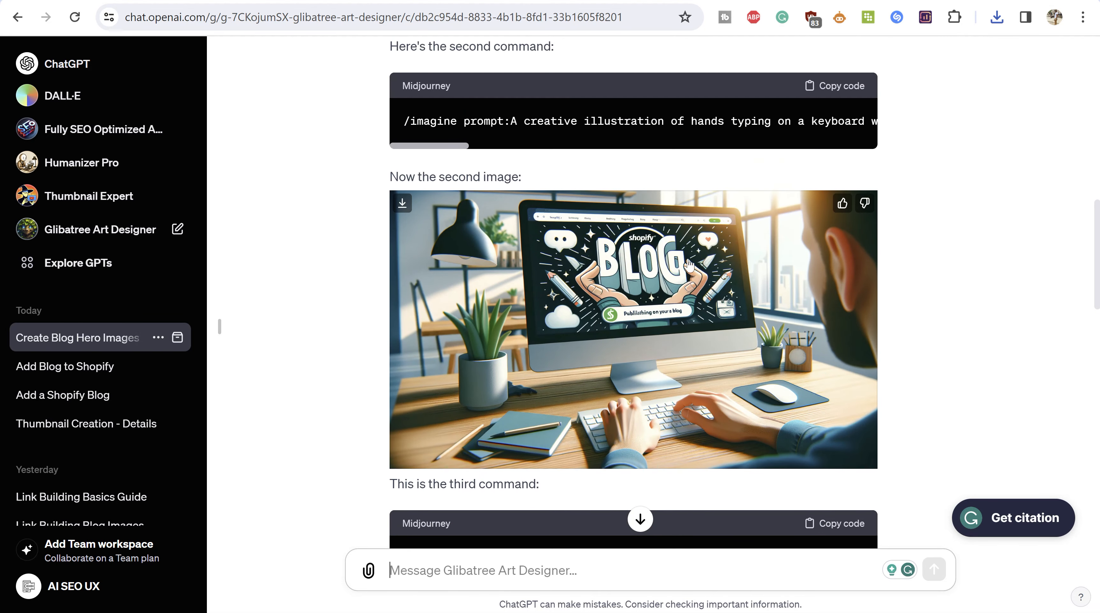
scroll(348, 208, up, 5)
scroll(418, 172, down, 5)
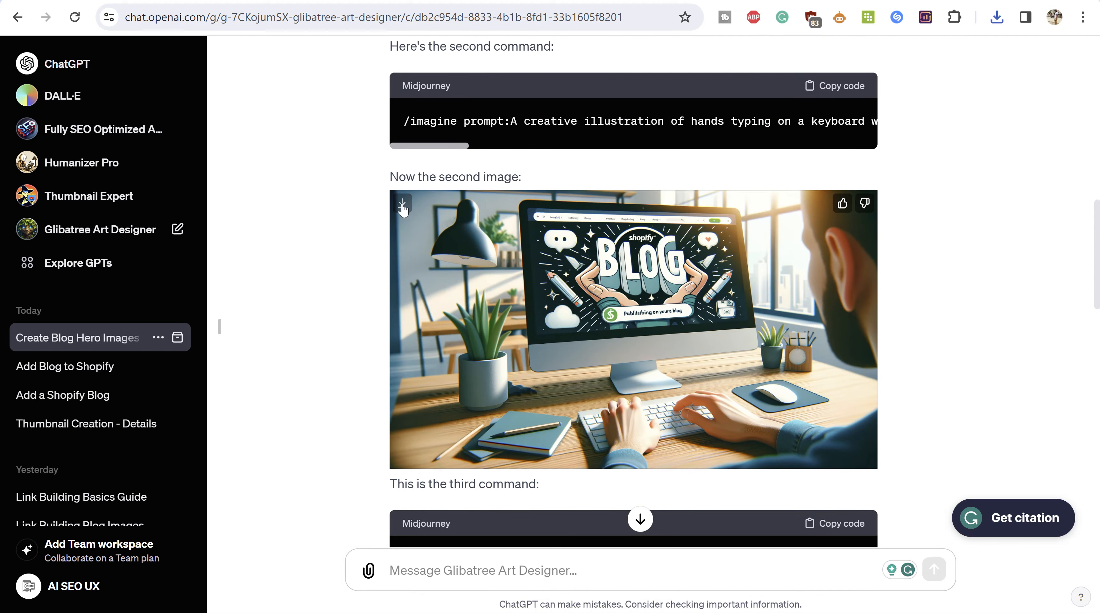
click(402, 206)
scroll(352, 227, up, 5)
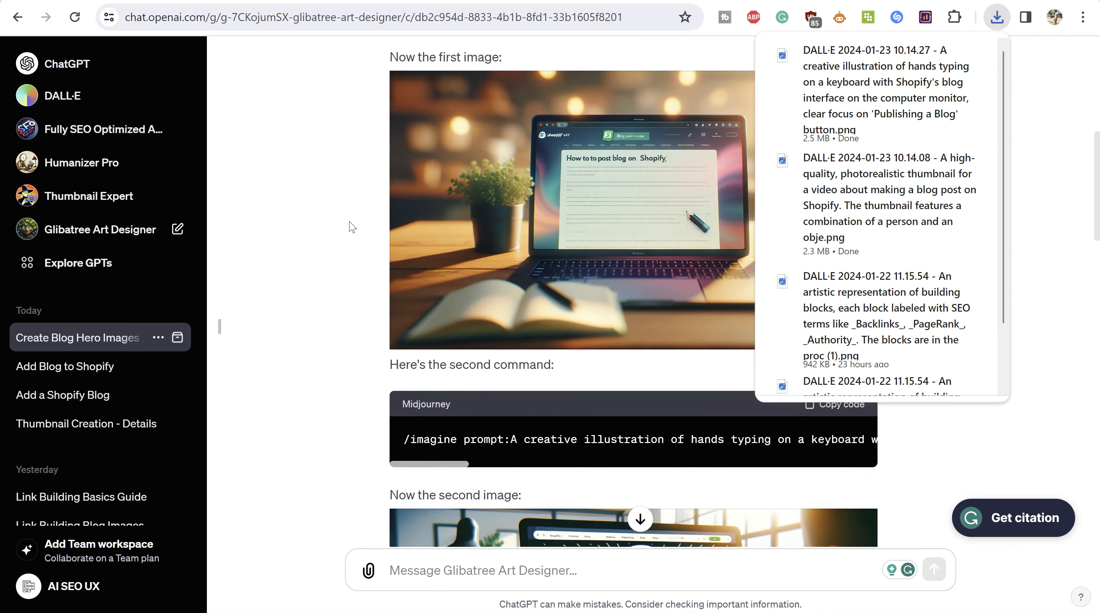
scroll(352, 227, down, 5)
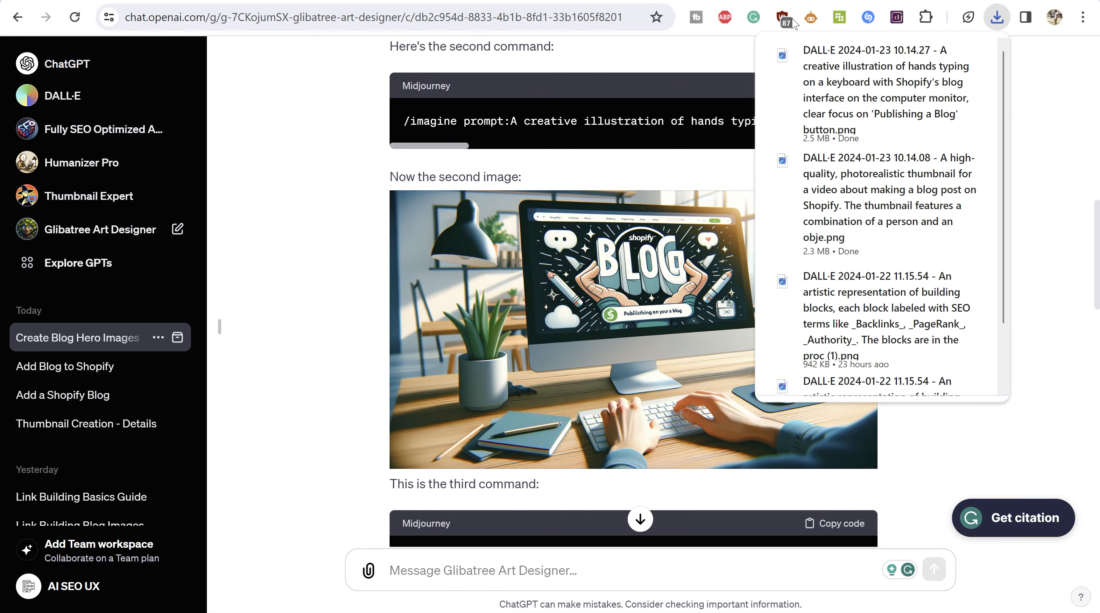
scroll(295, 160, up, 10)
scroll(297, 165, down, 7)
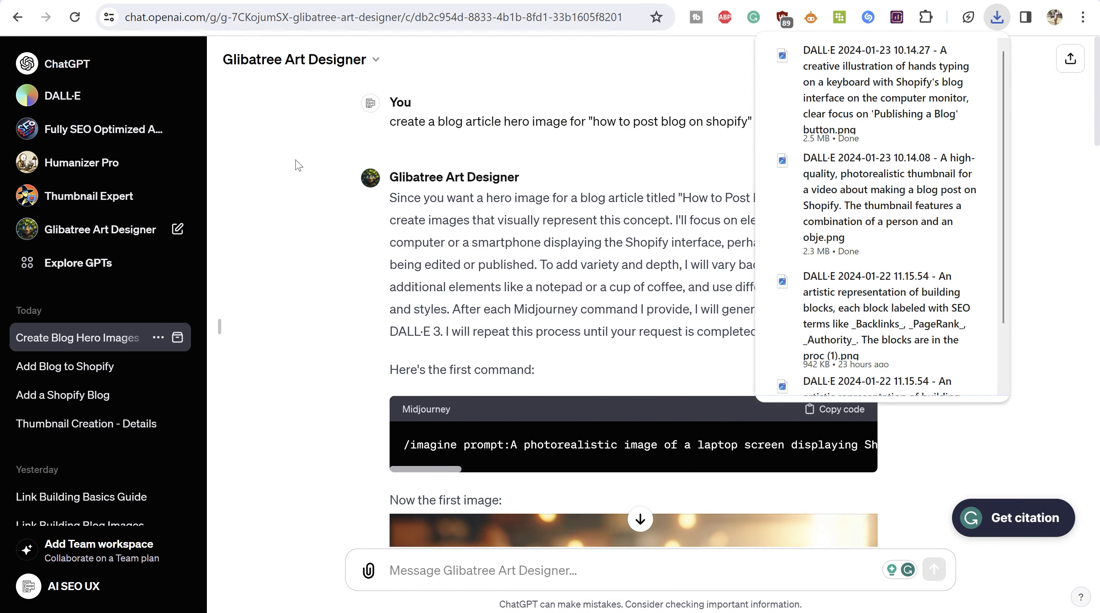
scroll(571, 292, down, 3)
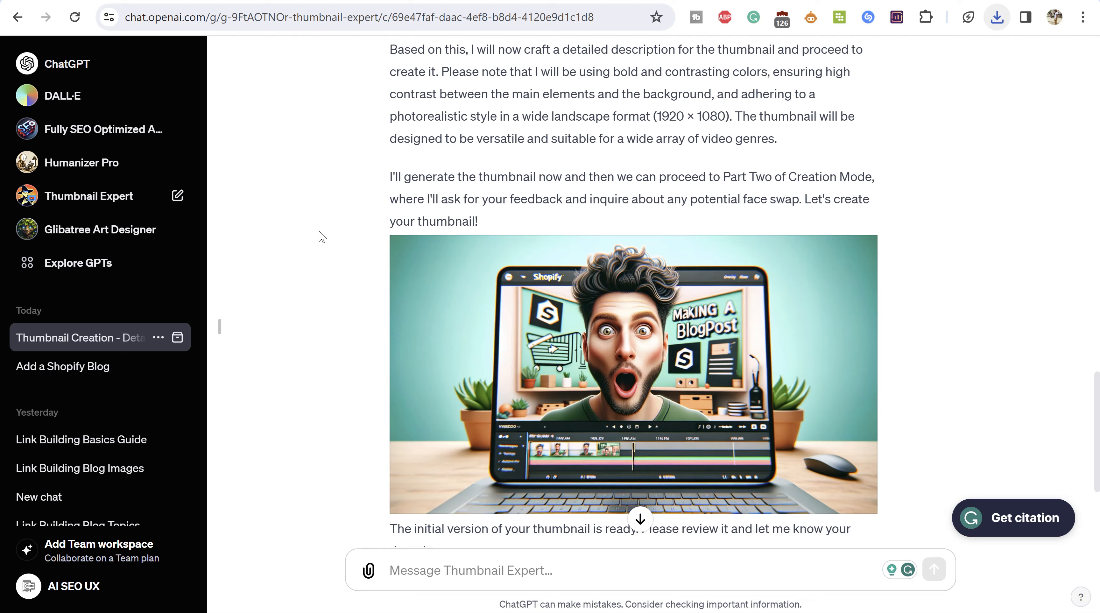
scroll(633, 292, up, 5)
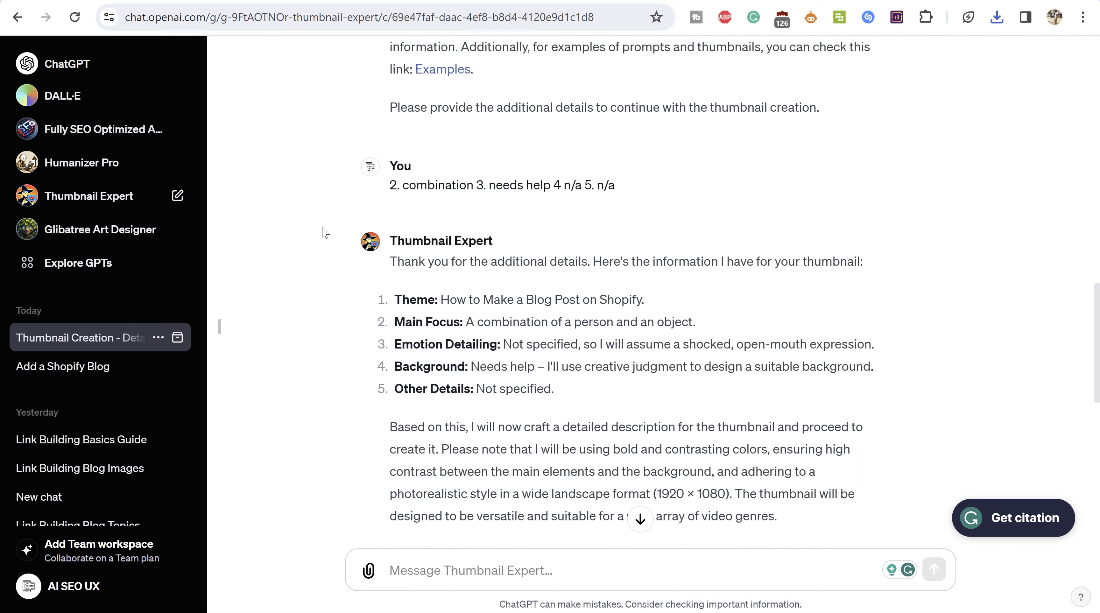
scroll(633, 292, down, 5)
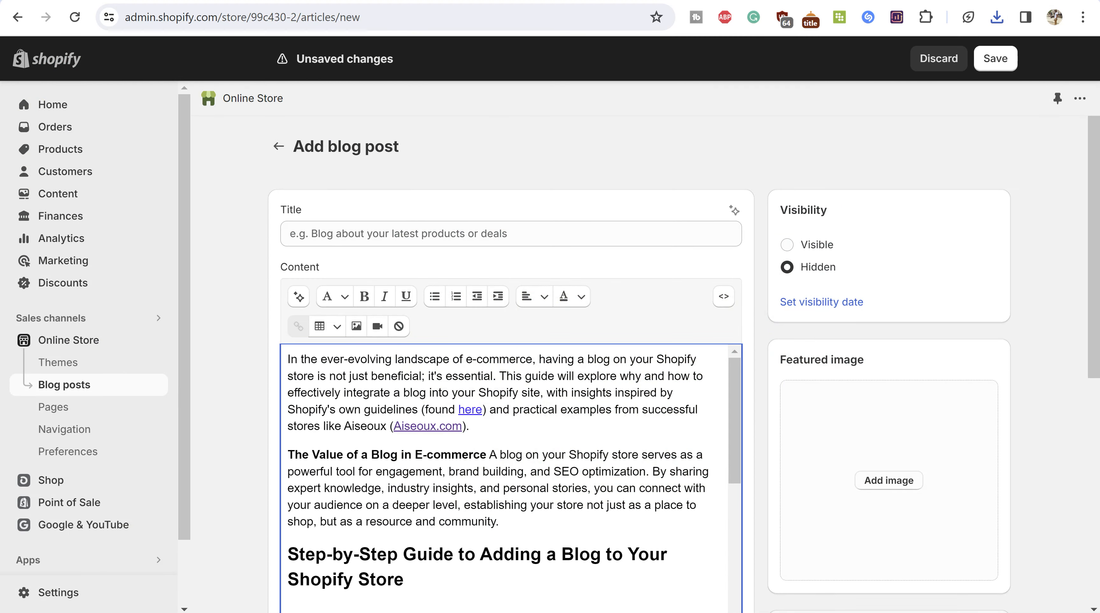
Step: Open the compressor.io website in a new browser tab
key(ctrl+t)
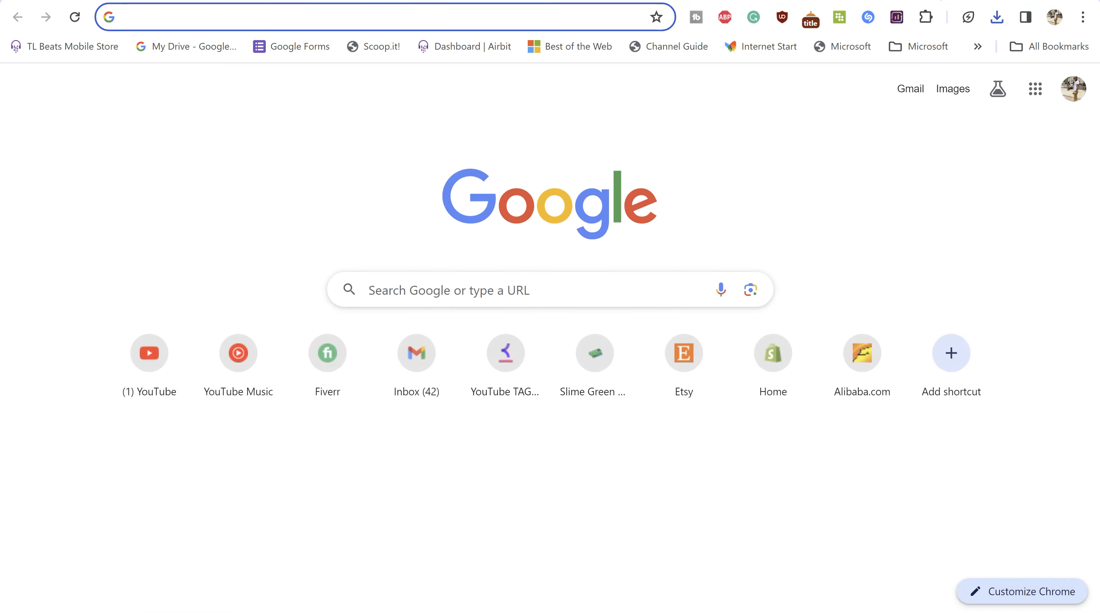
text(compr)
key(Return)
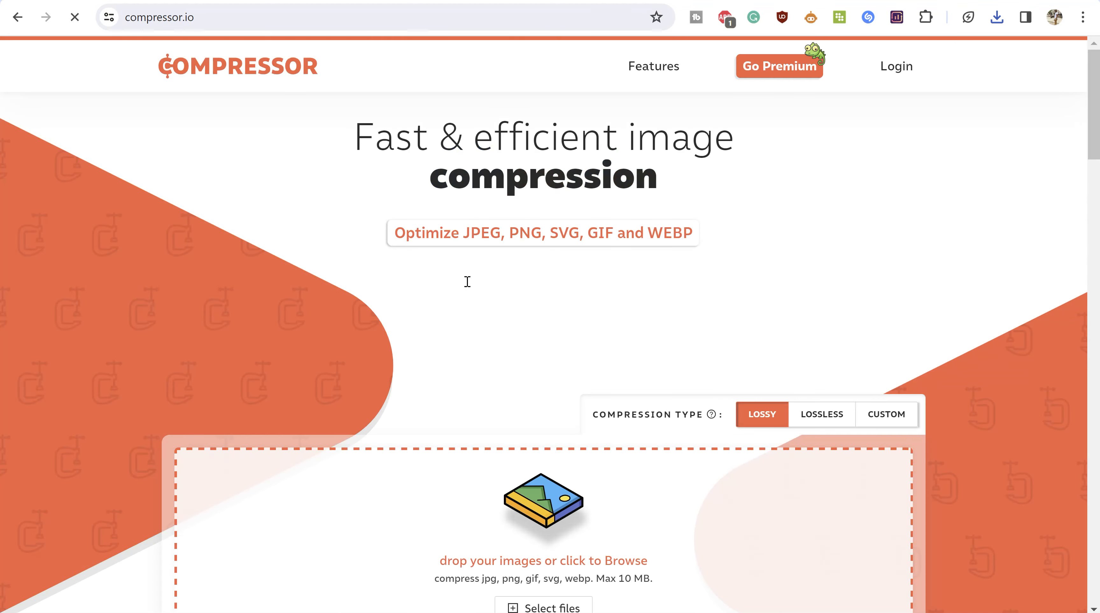
Step: Upload the two DALL·E PNG images dated 2024-01-23 from Downloads for lossy compression
scroll(521, 380, down, 5)
click(521, 377)
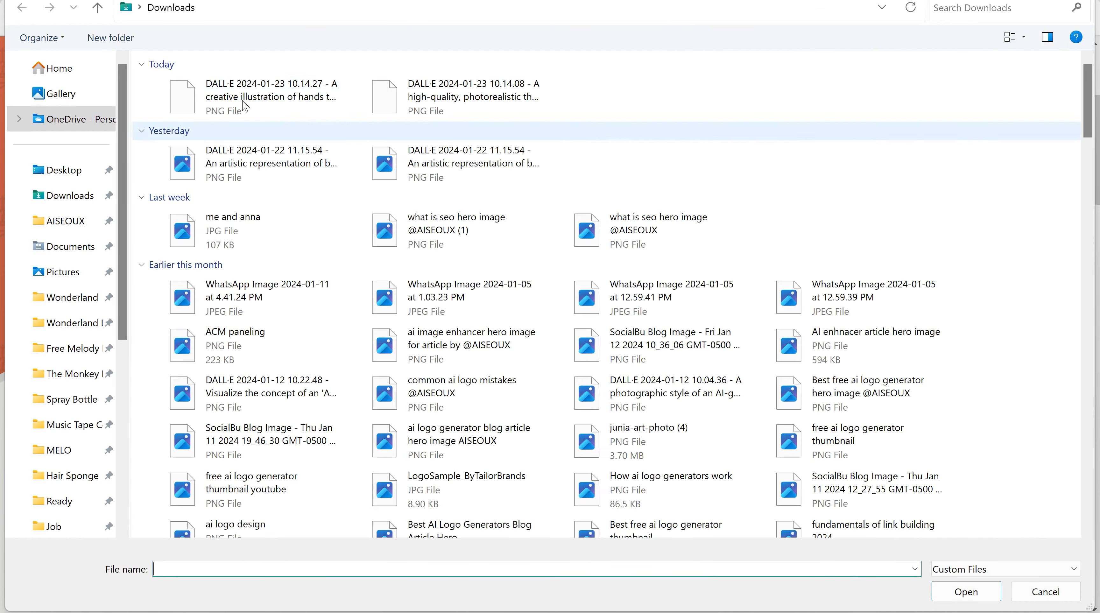
click(246, 106)
ctrl+click(412, 103)
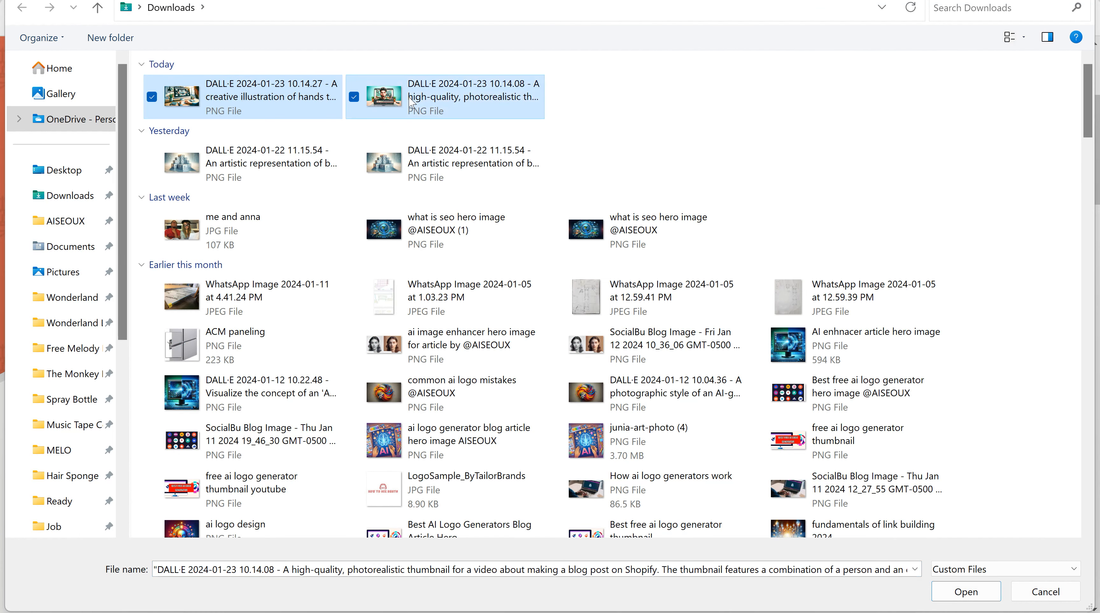
key(Return)
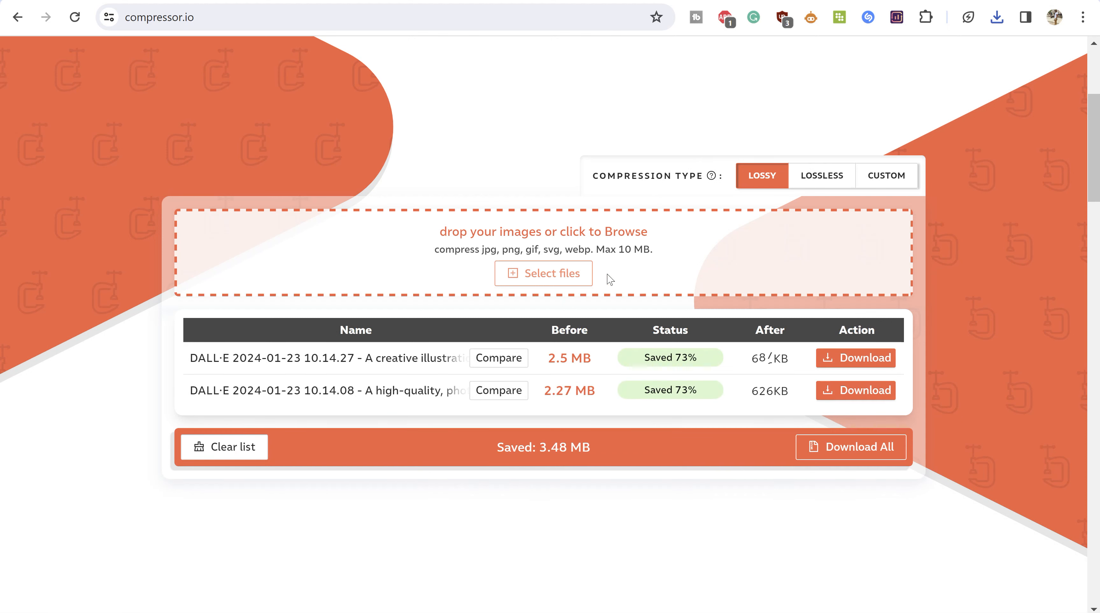
Step: Download the compressed hero image and the compressed thumbnail individually
click(828, 357)
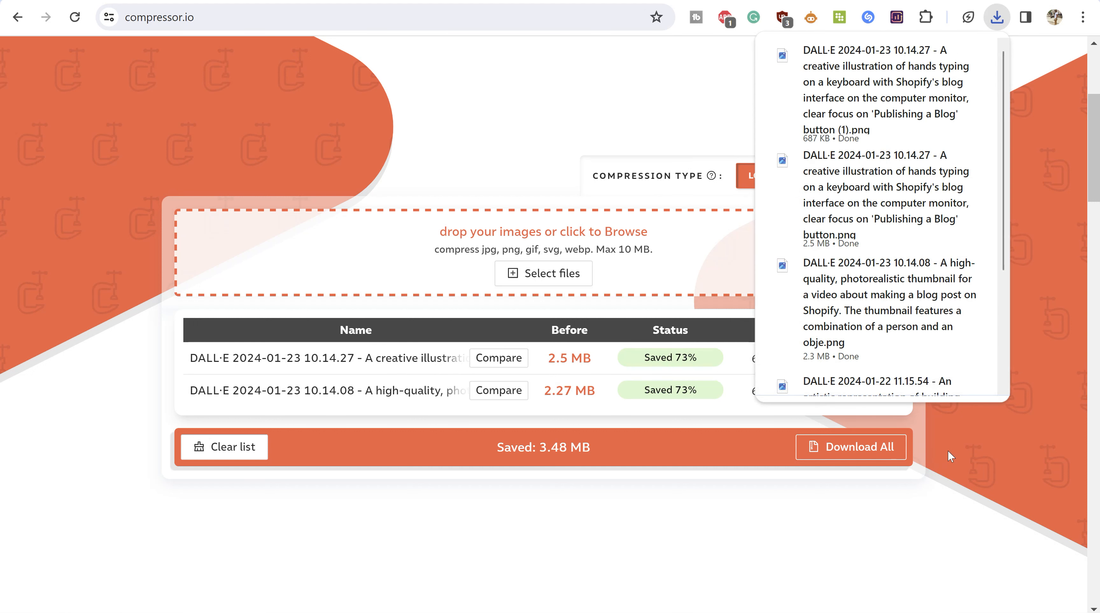
click(947, 450)
click(848, 393)
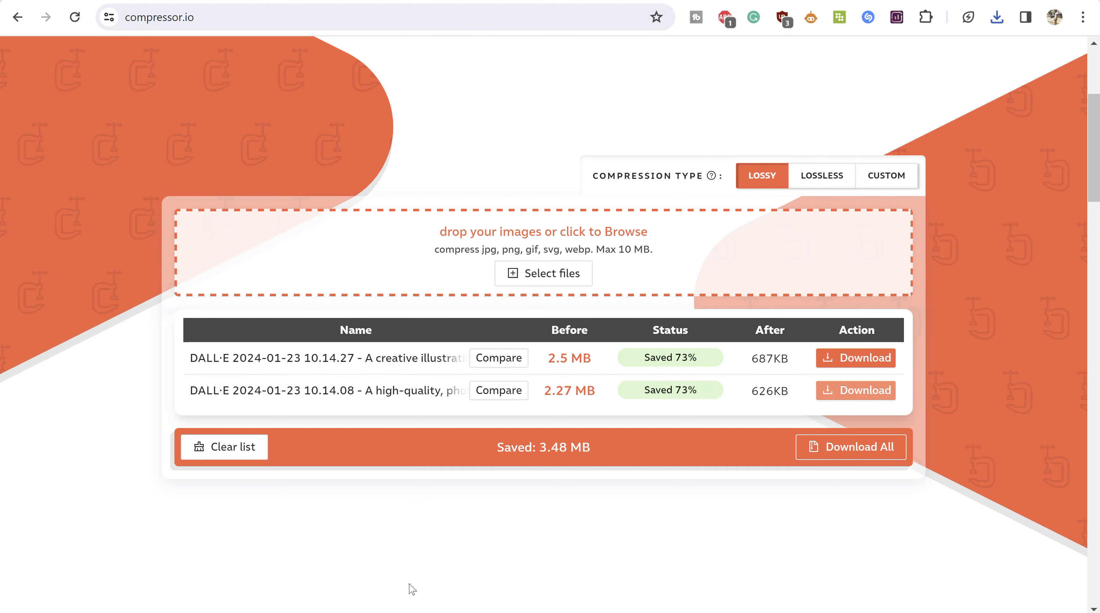
Step: Delete the two uncompressed 2024-01-23 DALL·E PNG files (2.49 MB and 2.26 MB) from the Downloads folder in File Explorer
click(409, 611)
click(61, 228)
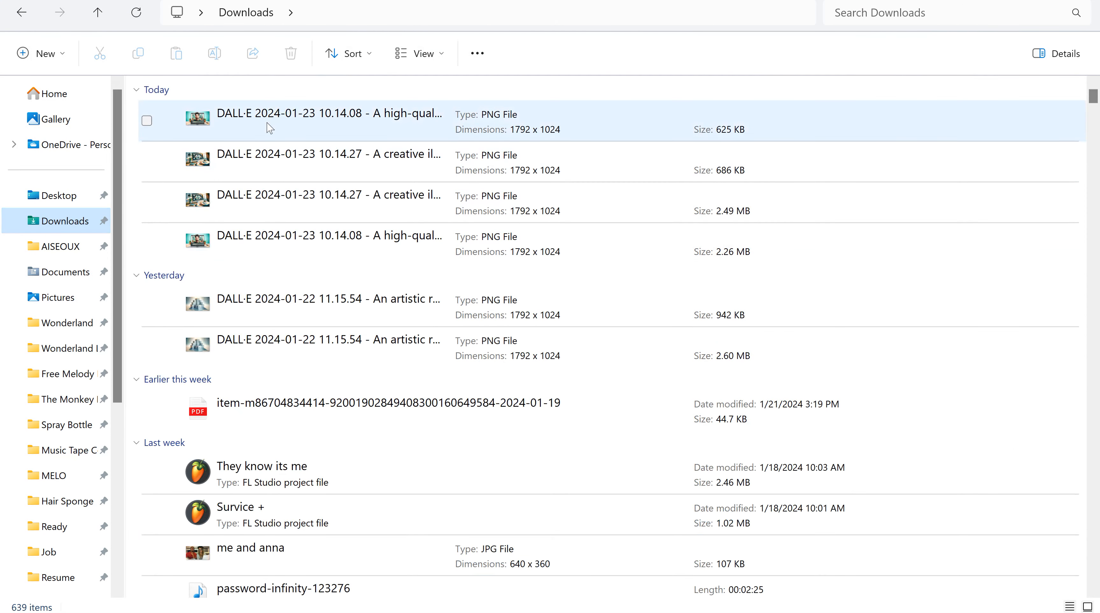
click(266, 121)
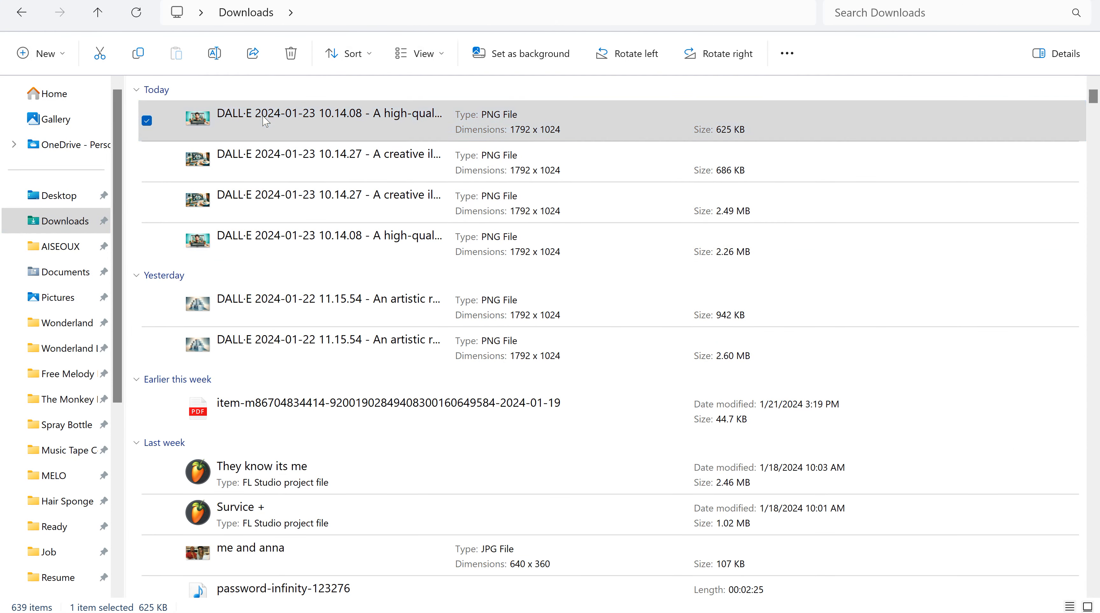
right_click(267, 122)
click(227, 198)
ctrl+click(237, 228)
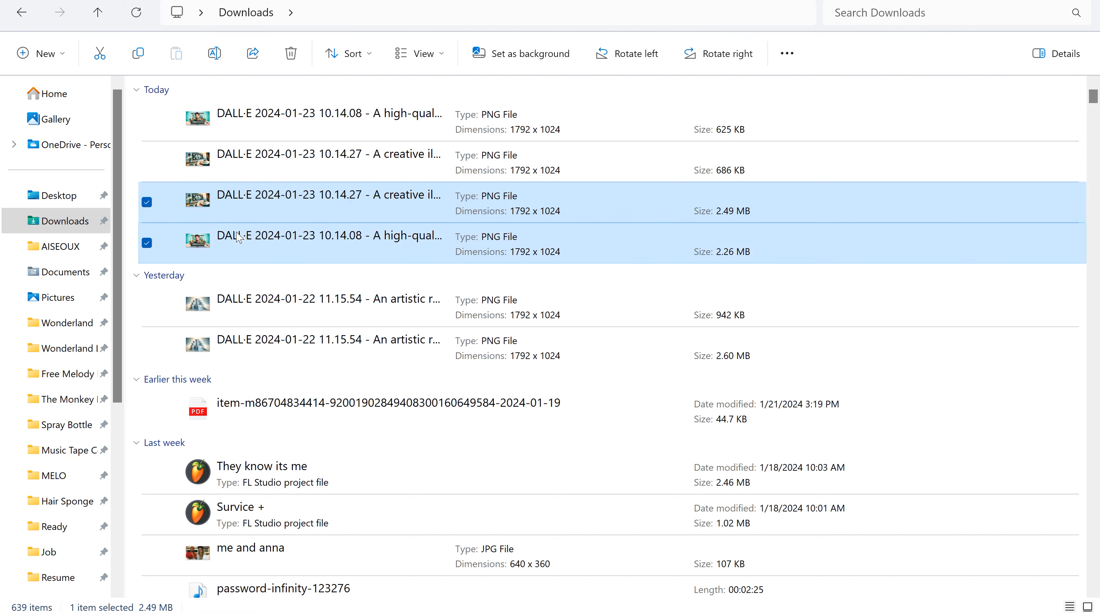
key(Delete)
Step: Delete both DALL·E PNG files dated 2024-01-22 from the Downloads folder
click(238, 238)
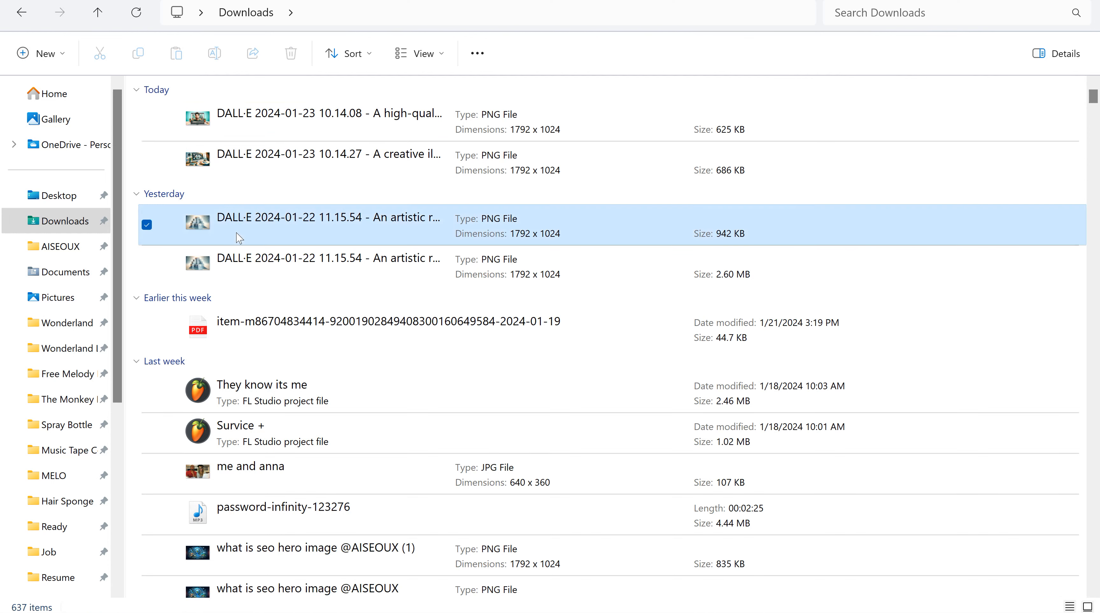
ctrl+click(243, 278)
key(Delete)
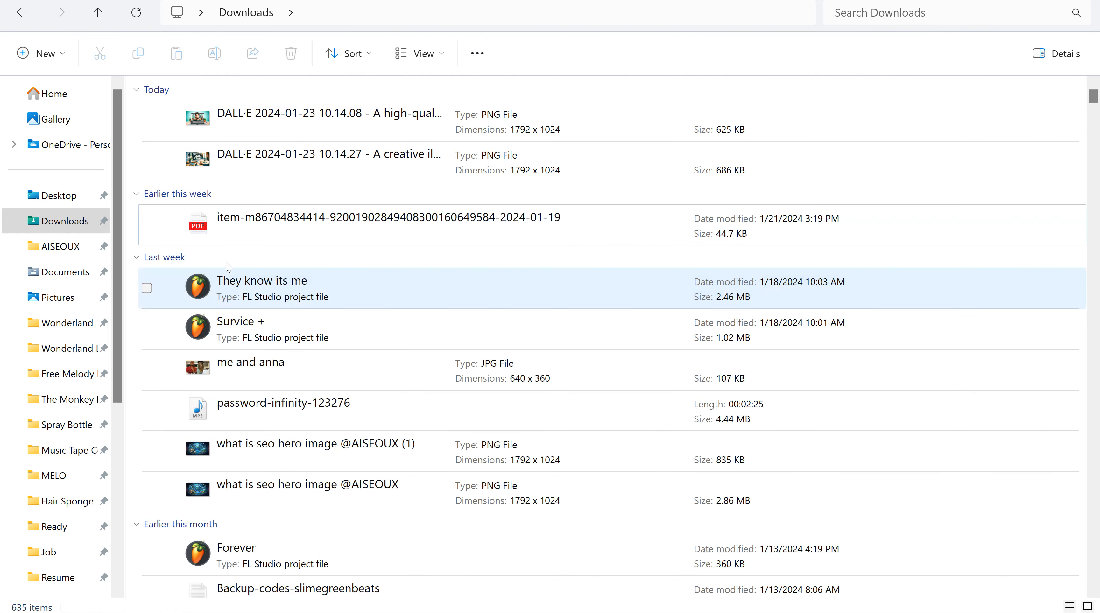
Step: Open the properties of the compressed 686 KB hero image and remove the "(1)" suffix from its file name
right_click(241, 162)
right_click(241, 162)
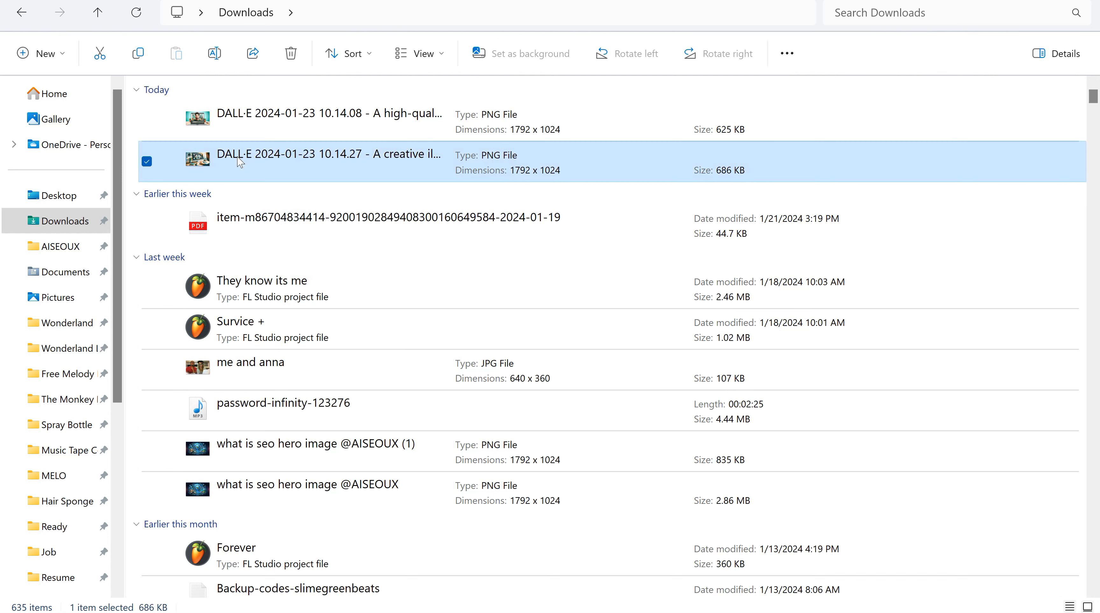
click(324, 438)
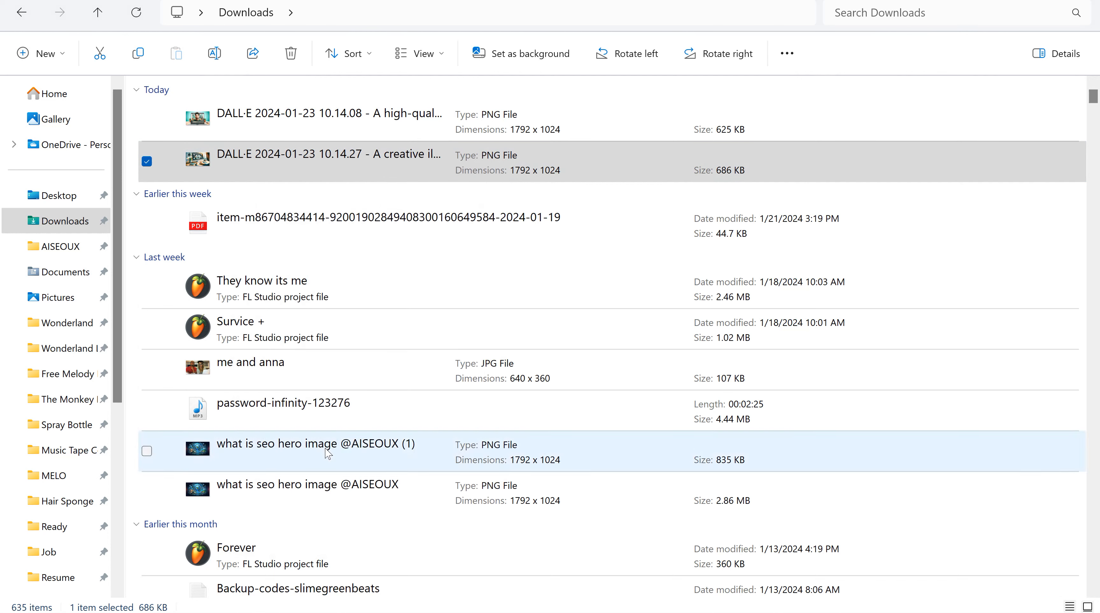
click(484, 223)
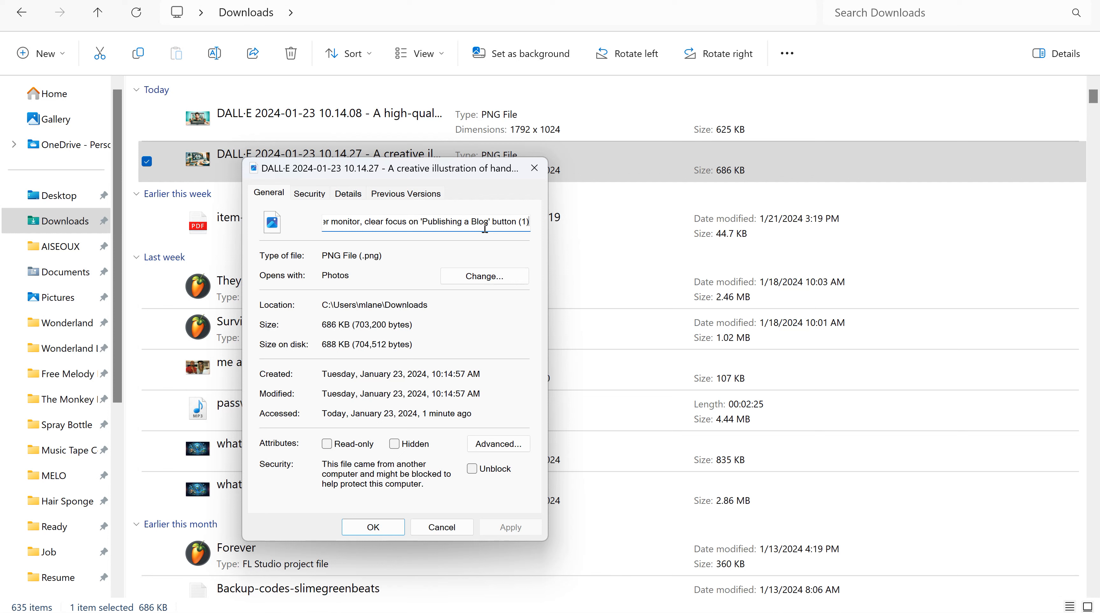
key(BackSpace)
key(BackSpace)
key(BackSpace)
key(BackSpace)
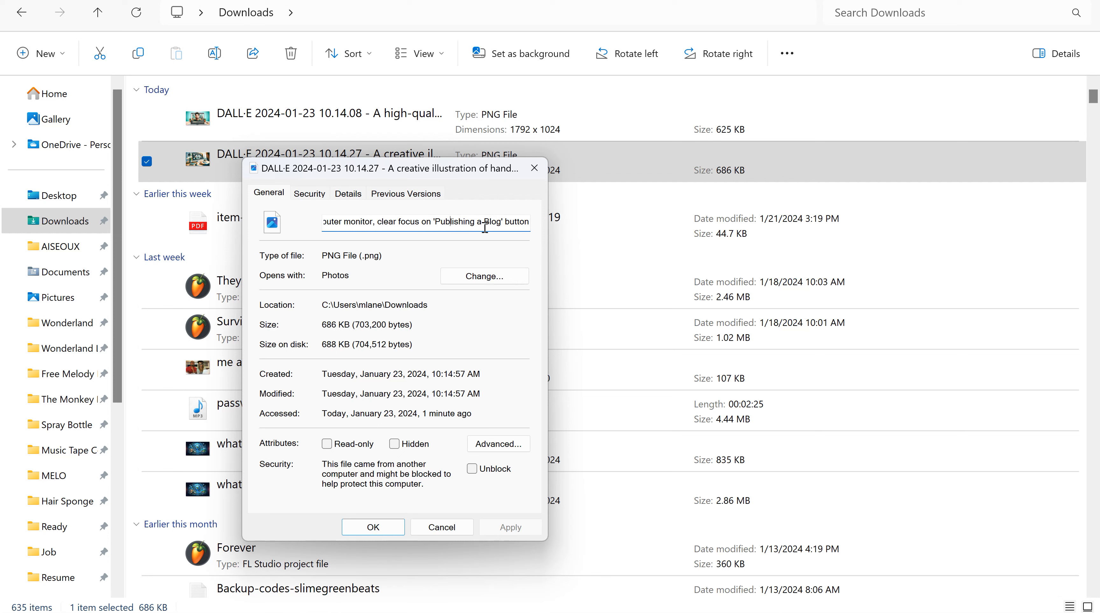
Step: Strip the DALL·E date prefix so the hero image's name starts with "A creative illustration of hands typing on a keyboard", and apply the rename
key(Left)
key(Left)
key(Left)
key(Left)
key(Left)
key(Left)
key(Left)
key(Left)
key(Left)
key(Left)
key(Left)
key(Left)
key(Left)
key(Left)
key(Left)
key(Left)
key(Left)
key(Left)
key(Left)
key(Left)
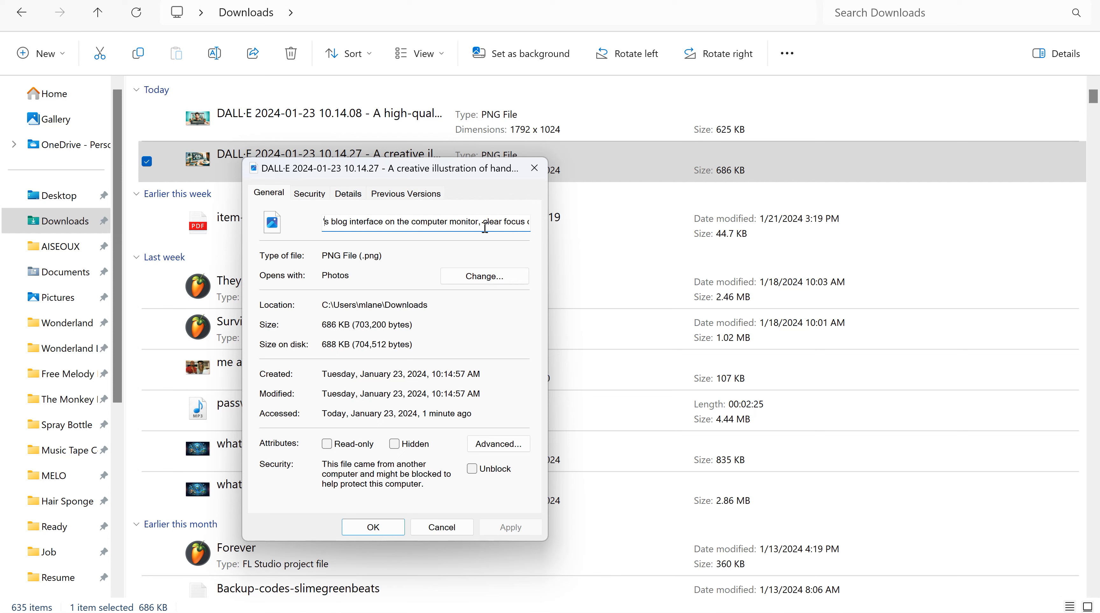
key(Left)
key(Left)
key(Left)
key(Left)
key(Left)
key(Left)
key(Left)
key(Left)
key(Left)
key(Left)
key(Left)
key(Left)
key(Left)
key(Left)
key(Left)
key(Left)
key(Left)
key(Left)
key(Left)
key(Left)
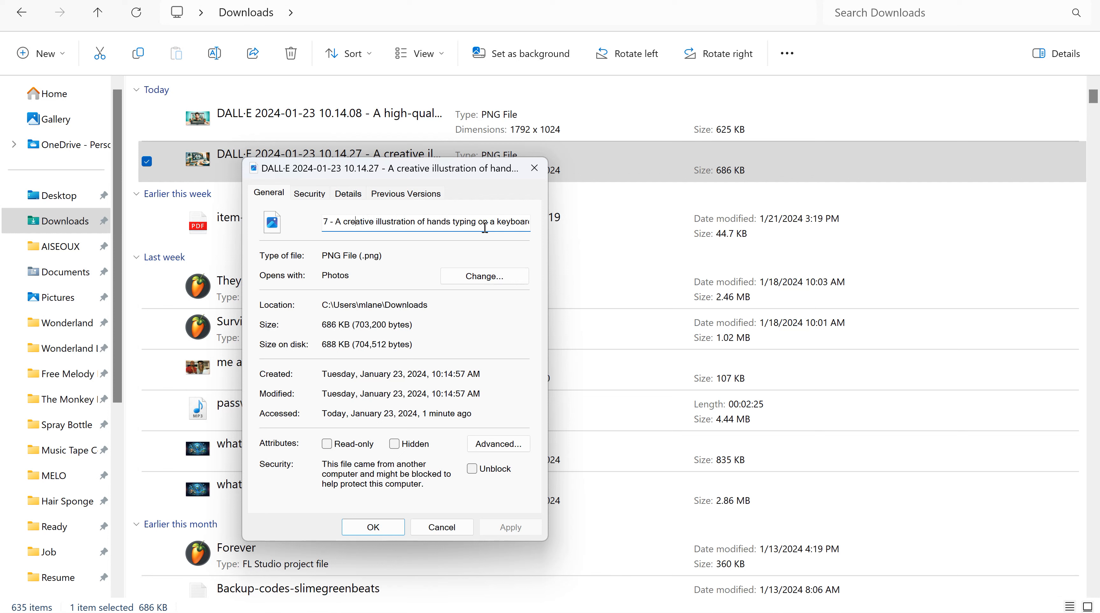
key(BackSpace)
key(BackSpace)
key(BackSpace)
key(BackSpace)
key(BackSpace)
key(BackSpace)
key(BackSpace)
key(BackSpace)
key(BackSpace)
key(BackSpace)
key(BackSpace)
key(BackSpace)
key(BackSpace)
key(BackSpace)
key(BackSpace)
key(BackSpace)
key(BackSpace)
key(BackSpace)
key(BackSpace)
key(BackSpace)
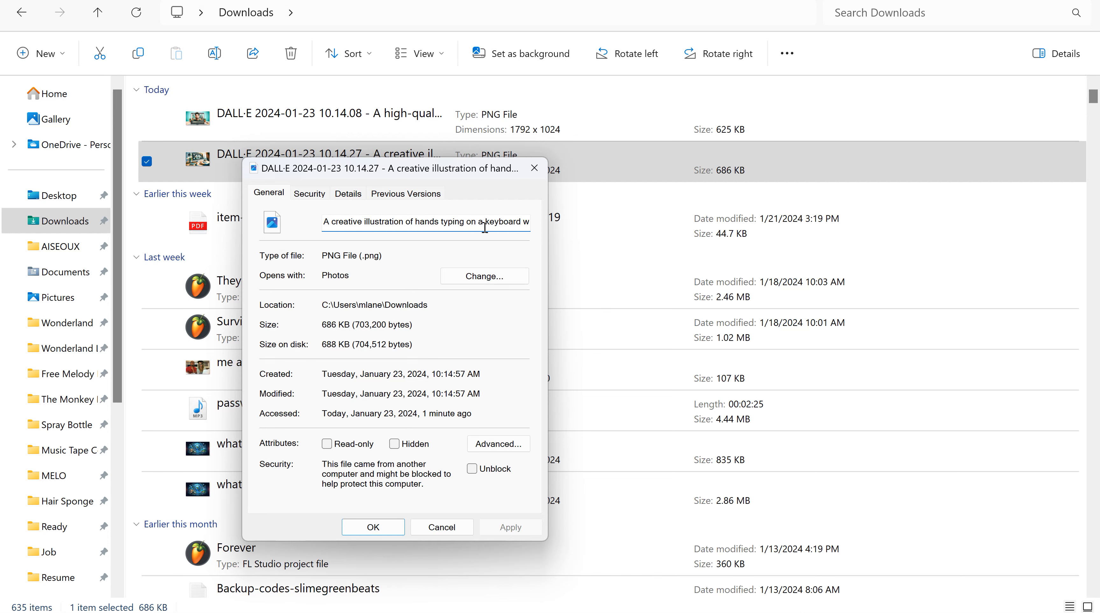
key(Return)
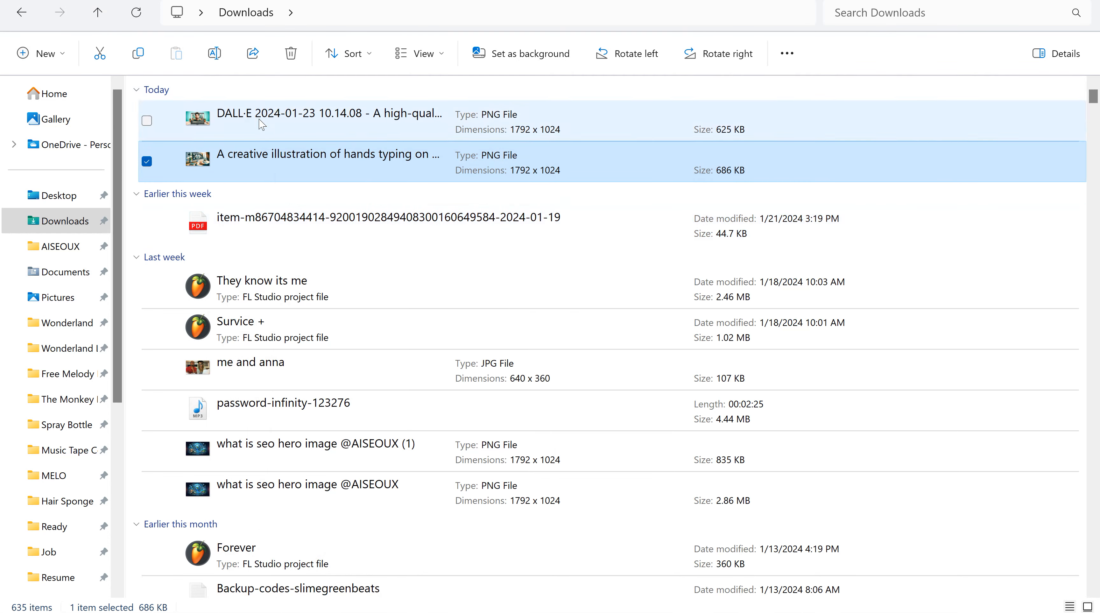
Step: Rename the compressed 625 KB thumbnail in its properties to "The thumbnail features a combination of a person and an obje (1)"
right_click(261, 125)
click(318, 402)
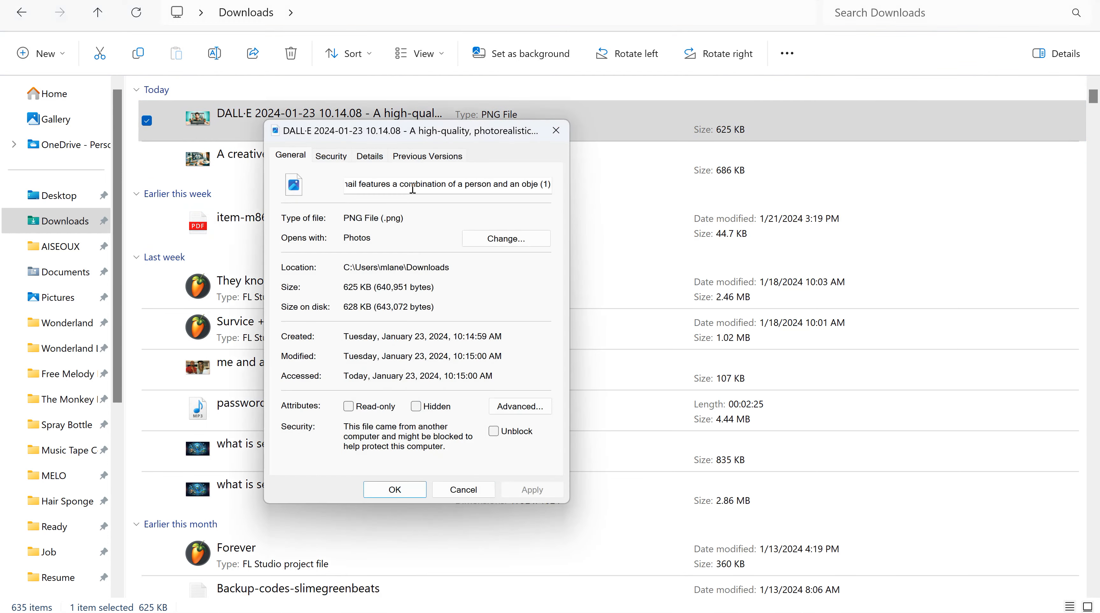
click(442, 182)
key(Left)
key(Left)
key(Left)
key(Left)
key(Left)
key(Left)
key(Left)
key(Left)
key(Left)
key(Left)
key(Left)
key(Left)
key(Left)
key(Left)
key(BackSpace)
key(BackSpace)
key(BackSpace)
key(BackSpace)
key(BackSpace)
key(BackSpace)
key(BackSpace)
key(BackSpace)
key(BackSpace)
key(BackSpace)
key(BackSpace)
key(BackSpace)
key(BackSpace)
key(BackSpace)
key(BackSpace)
key(BackSpace)
key(BackSpace)
key(BackSpace)
key(BackSpace)
key(BackSpace)
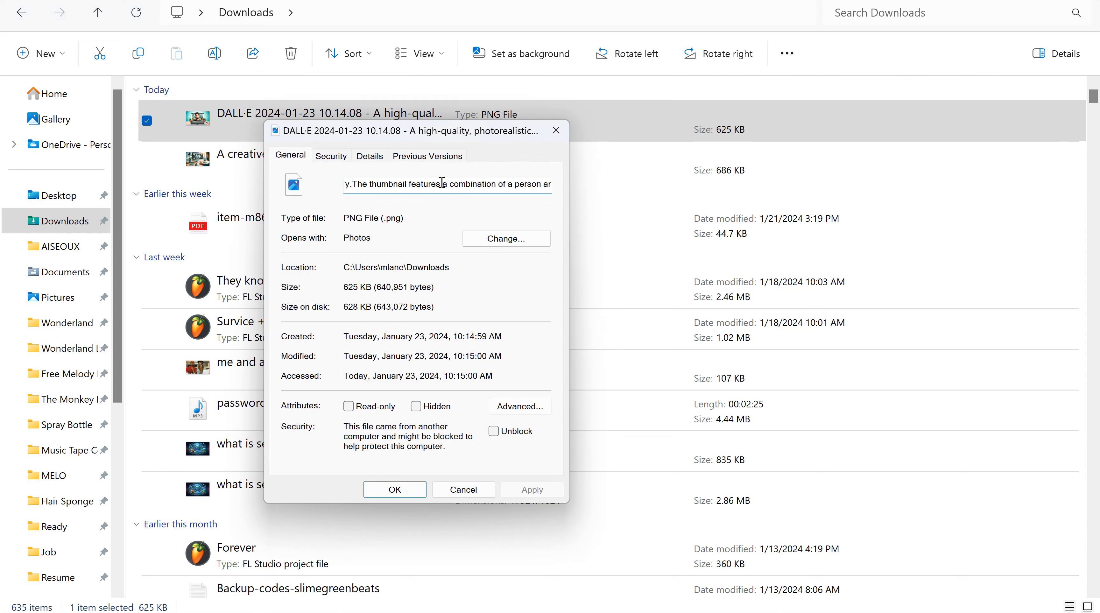
key(BackSpace)
key(BackSpace)
key(BackSpace)
key(BackSpace)
key(BackSpace)
key(BackSpace)
key(BackSpace)
key(BackSpace)
key(BackSpace)
key(BackSpace)
key(BackSpace)
key(BackSpace)
key(BackSpace)
key(BackSpace)
key(BackSpace)
key(BackSpace)
key(BackSpace)
key(BackSpace)
key(BackSpace)
key(BackSpace)
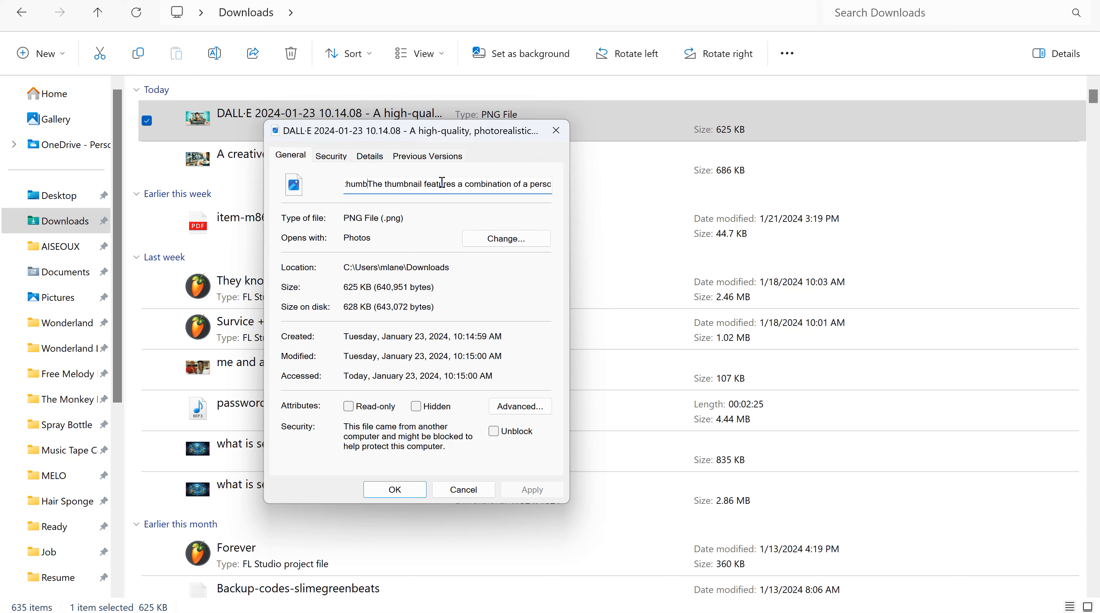
key(BackSpace)
key(BackSpace)
key(BackSpace)
key(BackSpace)
key(BackSpace)
key(BackSpace)
key(BackSpace)
key(BackSpace)
key(BackSpace)
key(BackSpace)
key(BackSpace)
key(BackSpace)
key(BackSpace)
key(BackSpace)
key(BackSpace)
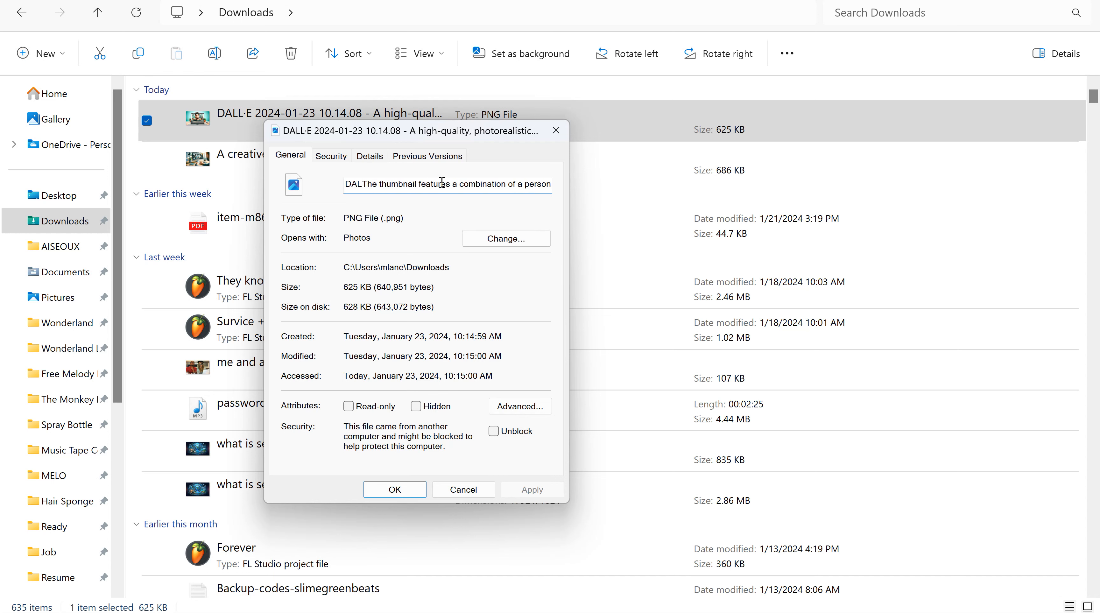
key(Return)
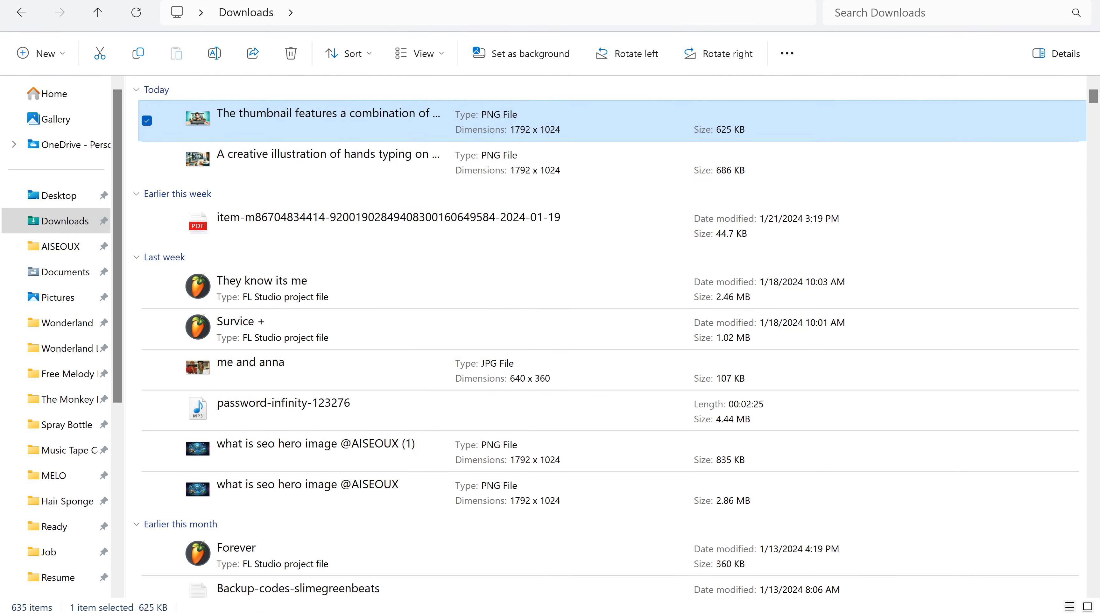
Step: Close File Explorer, return to the Shopify blog post draft in the browser and set its visibility to Visible
key(alt+F4)
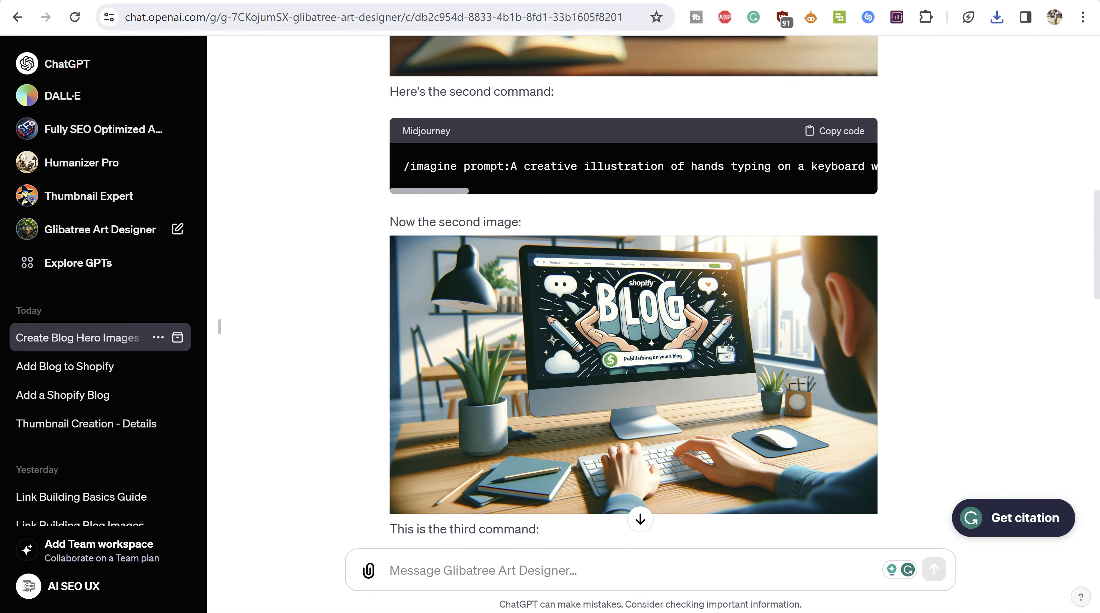
click(141, 1)
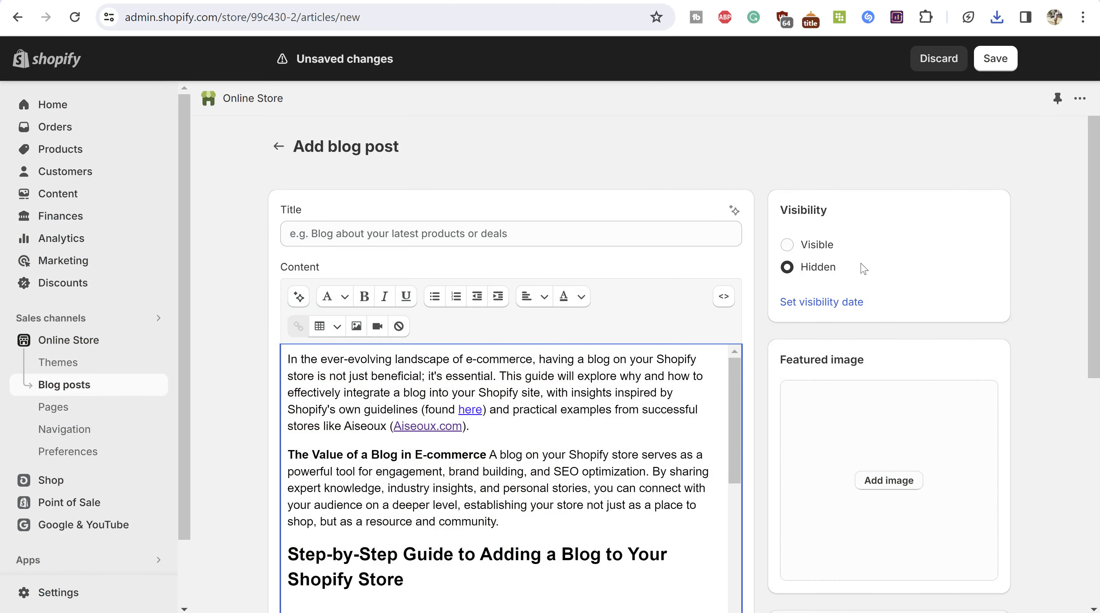
scroll(864, 269, down, 4)
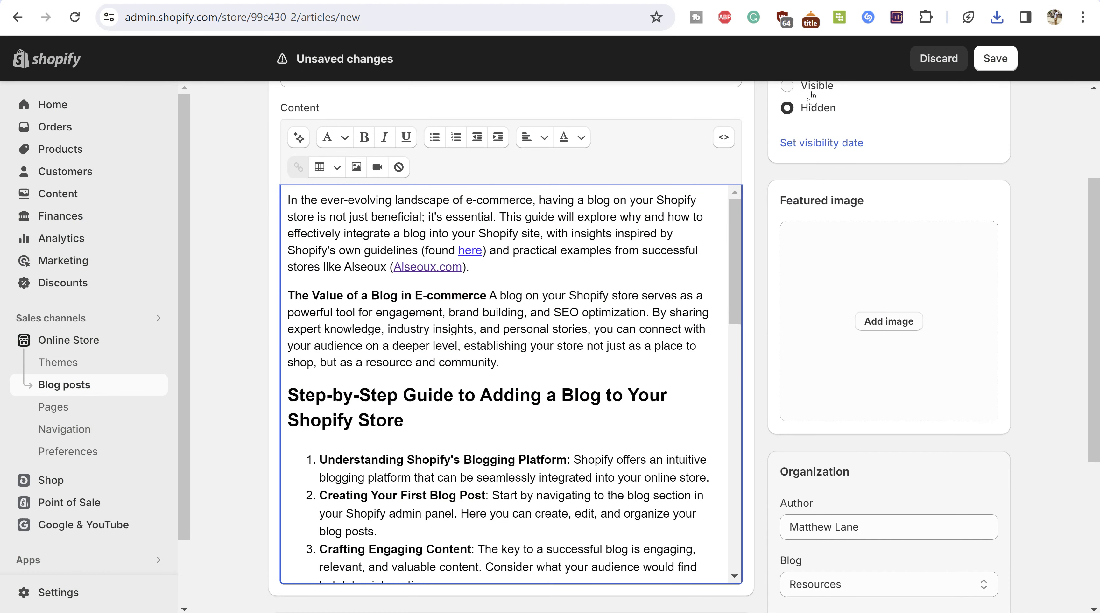
click(787, 91)
scroll(863, 279, up, 4)
Step: Add the Downloads image "A creative illustration of hands typing on a keyboard with Shopif..." as the featured image and open the website SEO fields
scroll(872, 299, down, 4)
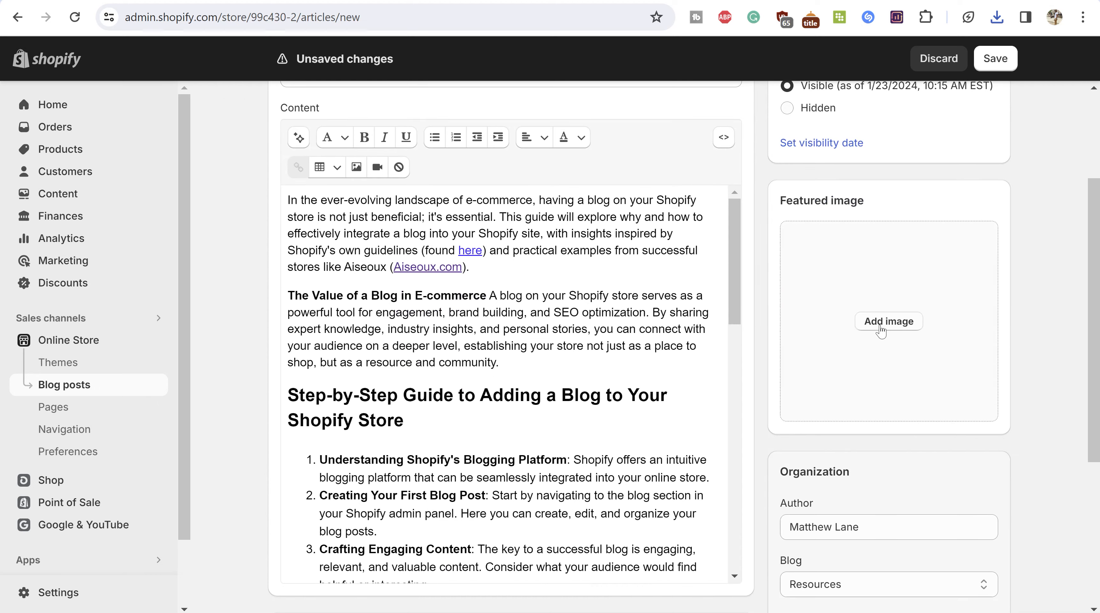
click(887, 320)
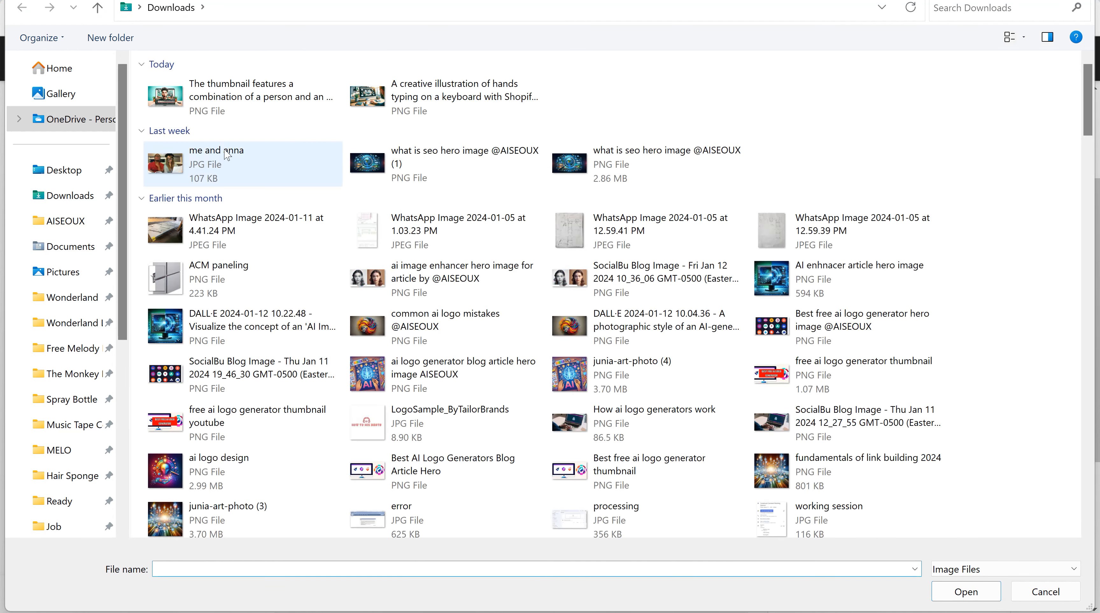
click(245, 115)
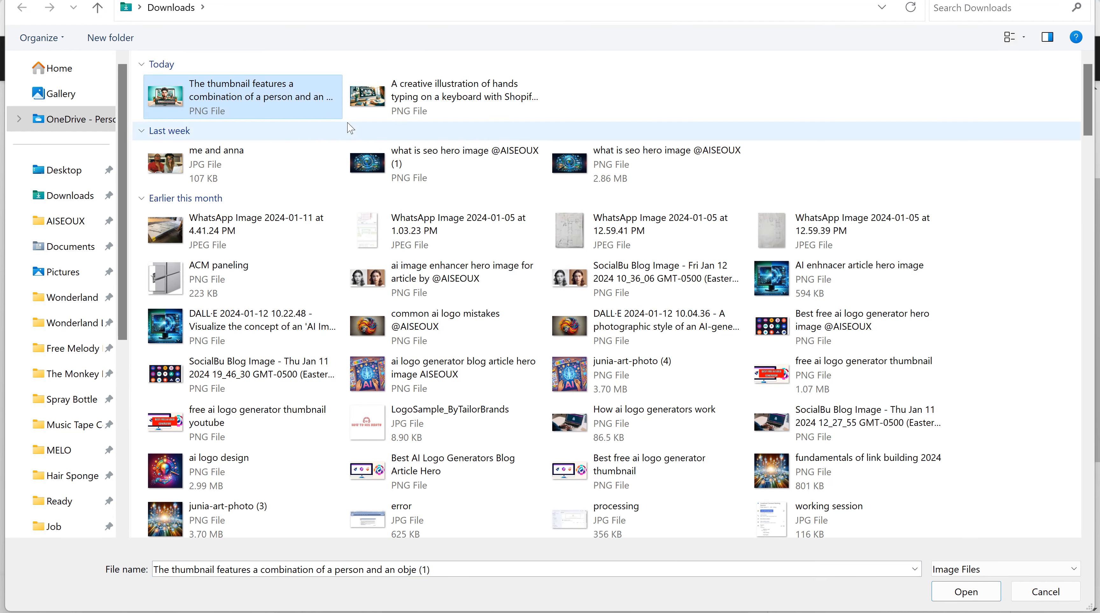
double_click(372, 99)
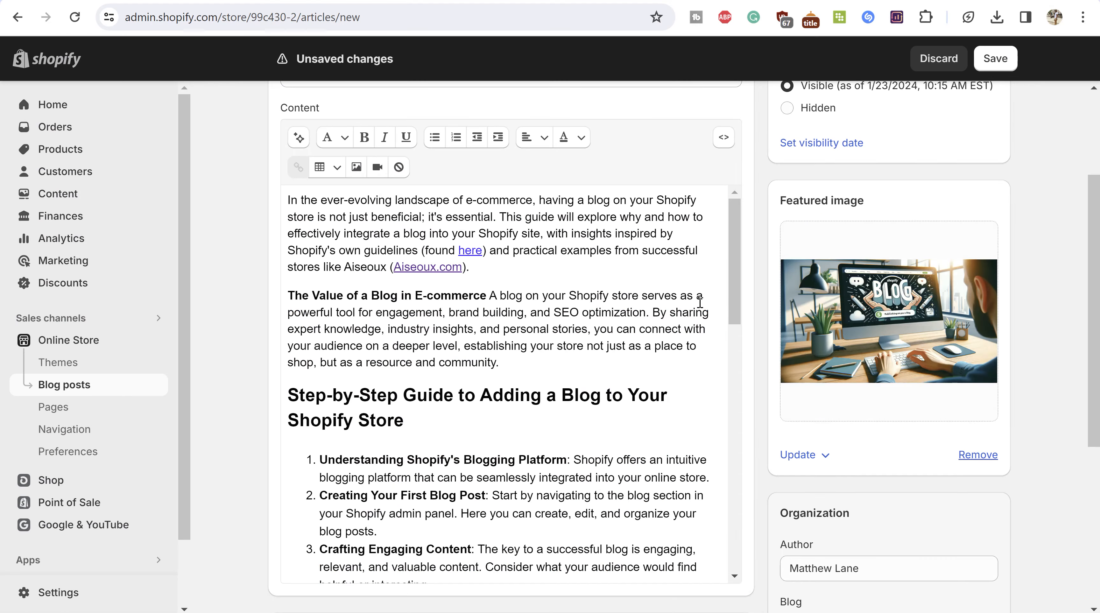
scroll(1009, 286, down, 5)
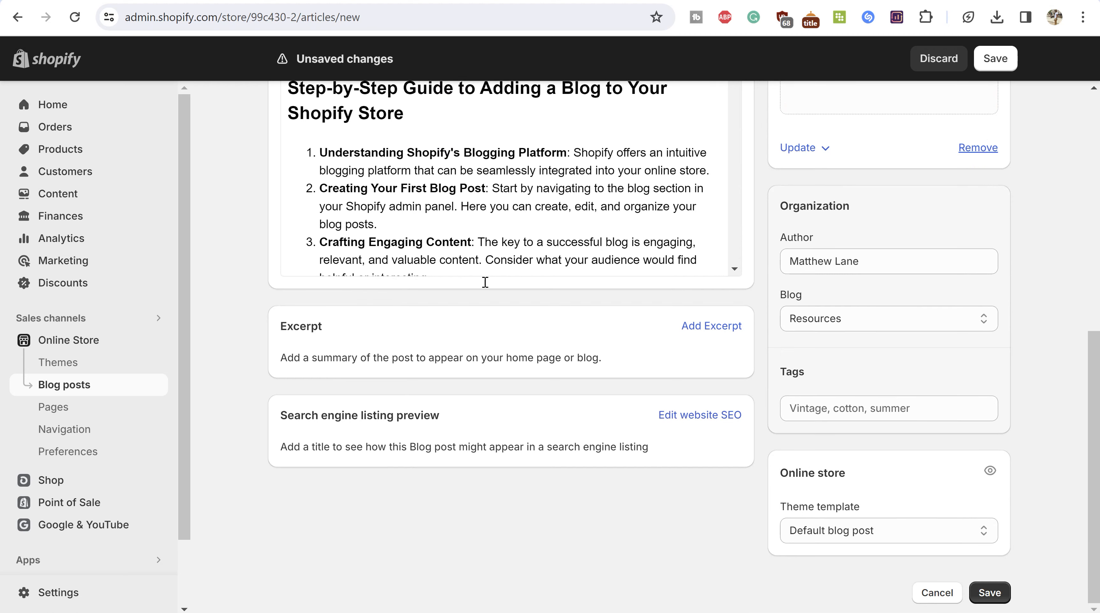
click(691, 416)
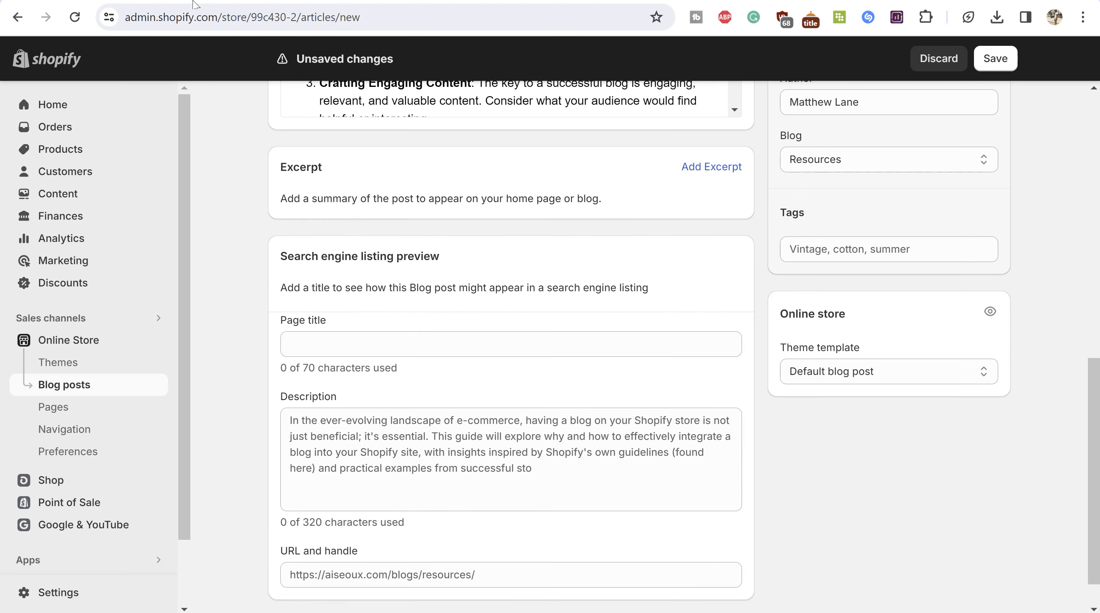
Step: In the ChatGPT article chat, request a meta title using the keyword "how to make a blog post on shopify" in 60 characters or less
key(ctrl+Tab)
key(ctrl+Tab)
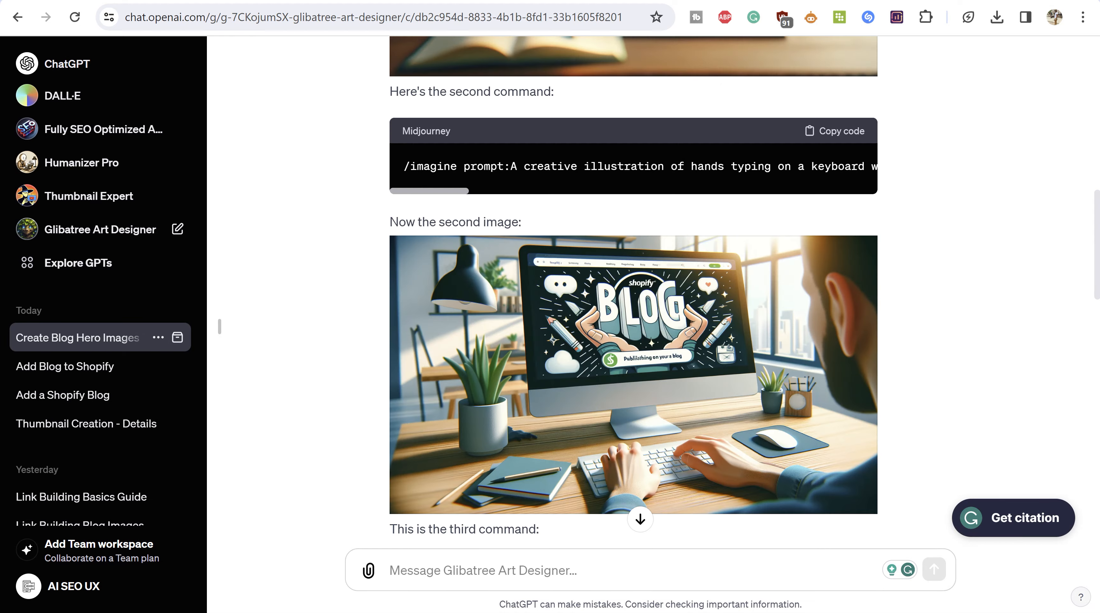
key(ctrl+Tab)
click(448, 569)
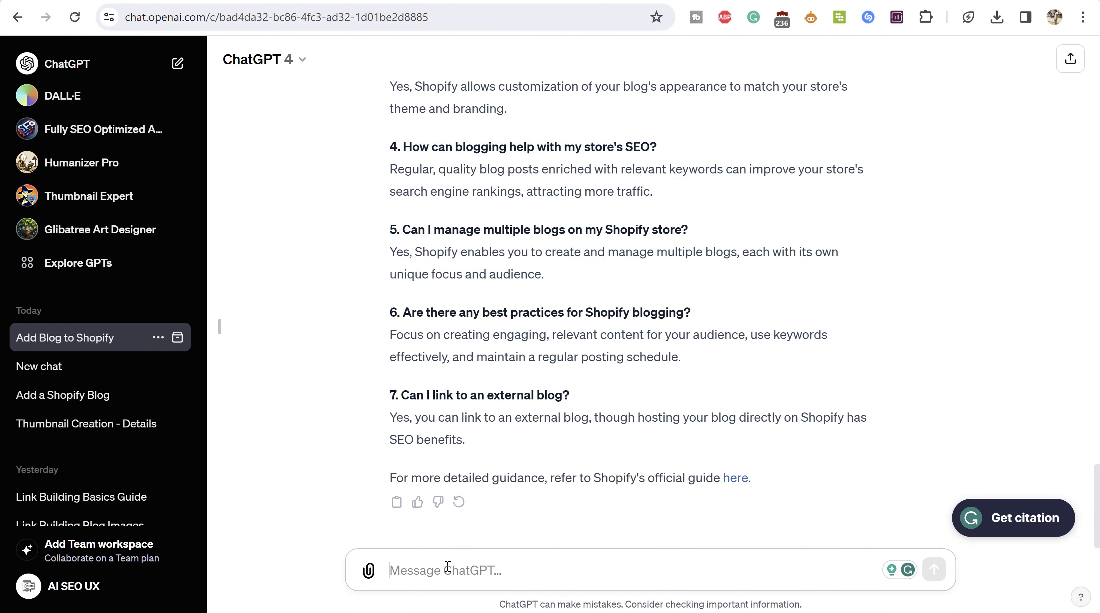
text(write a meta)
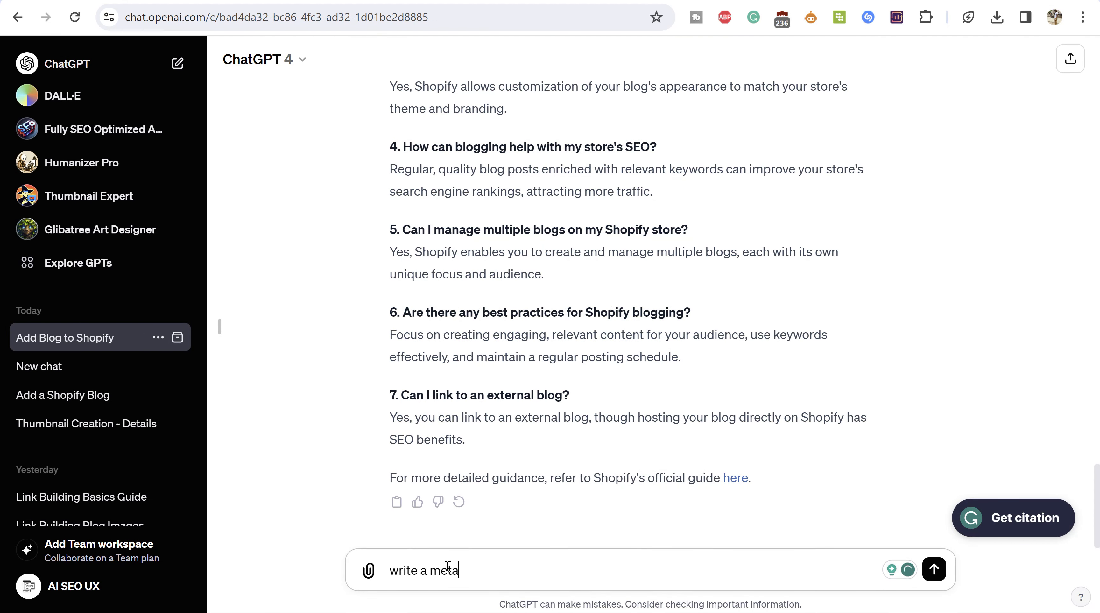
text( title for this using the keyword)
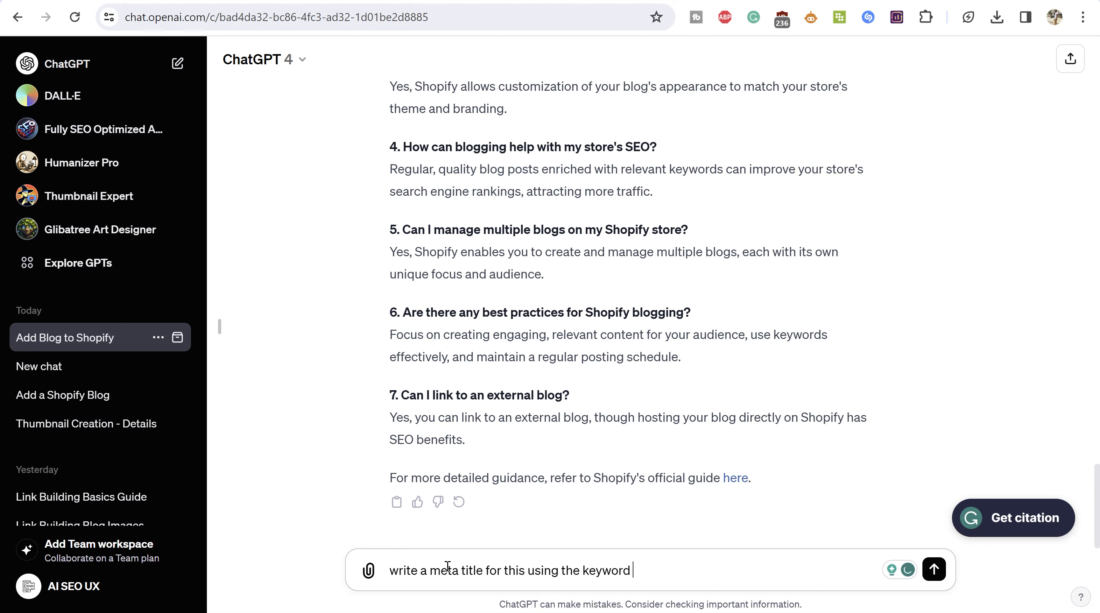
key(ctrl+Tab)
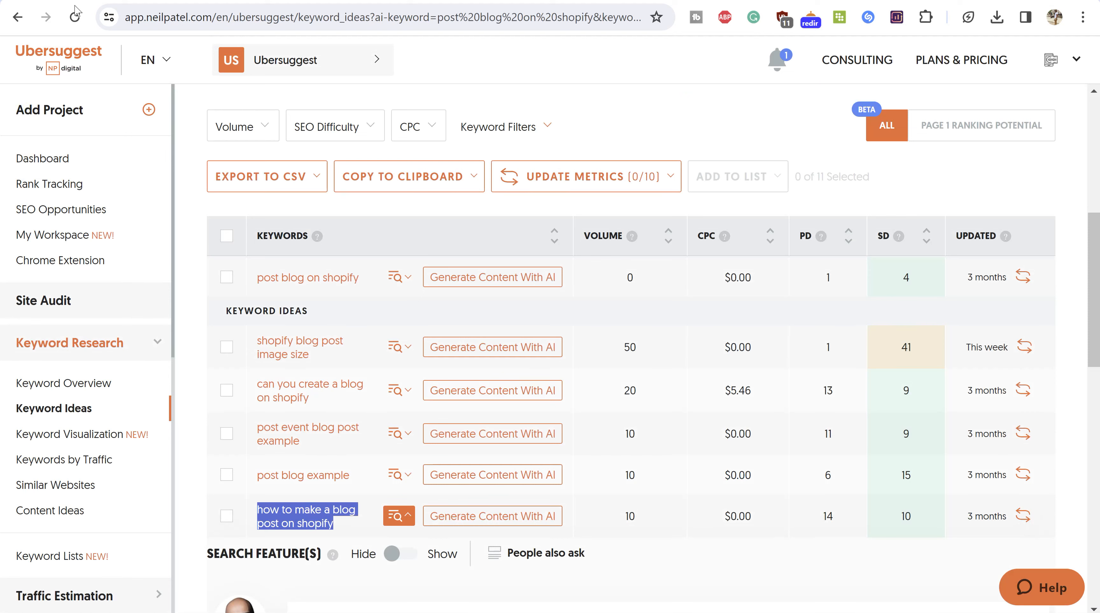
key(ctrl+shift+Tab)
text("h)
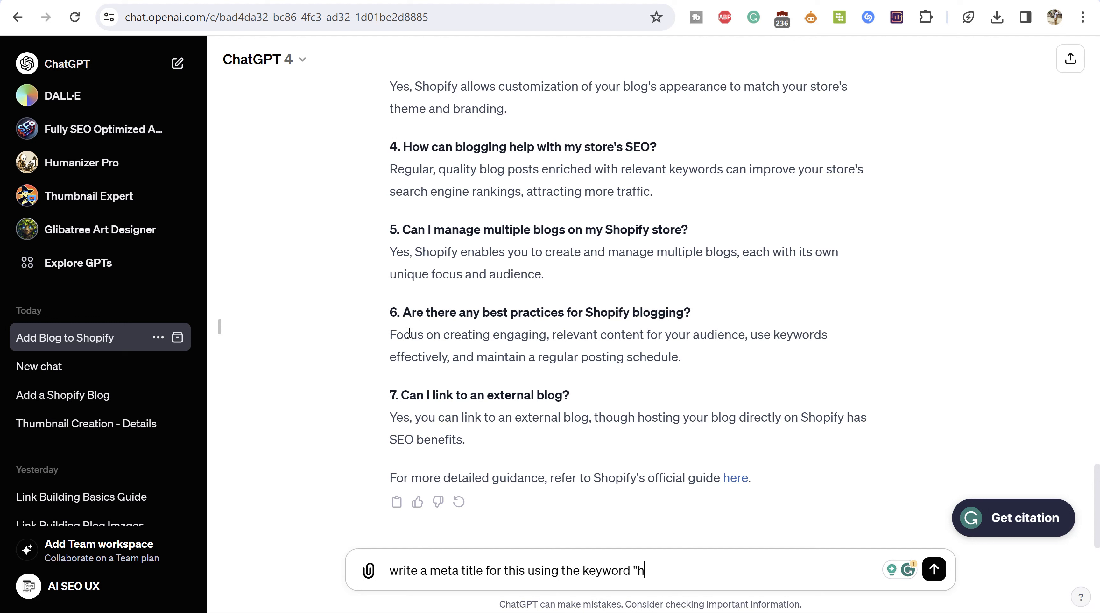
text(ow to make a blog post on shopif)
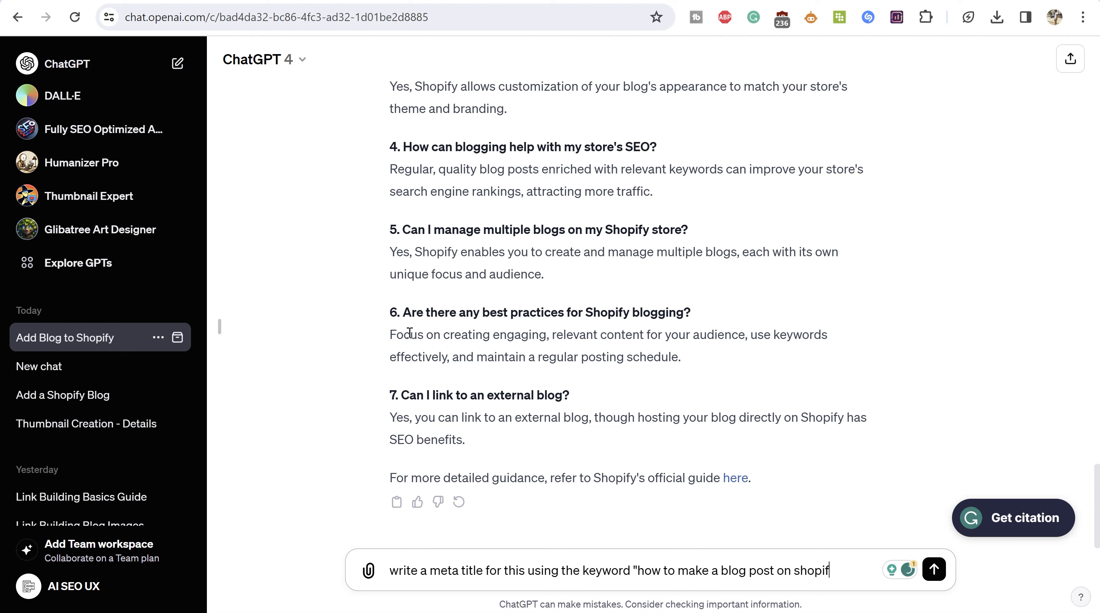
text(y" in 60 chara)
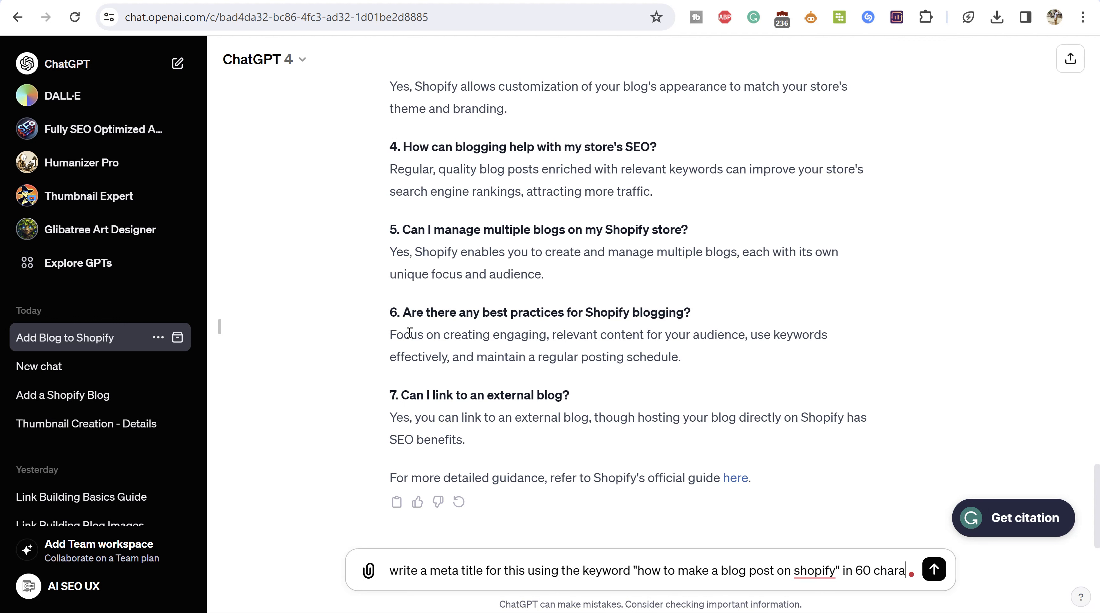
text(cters or less)
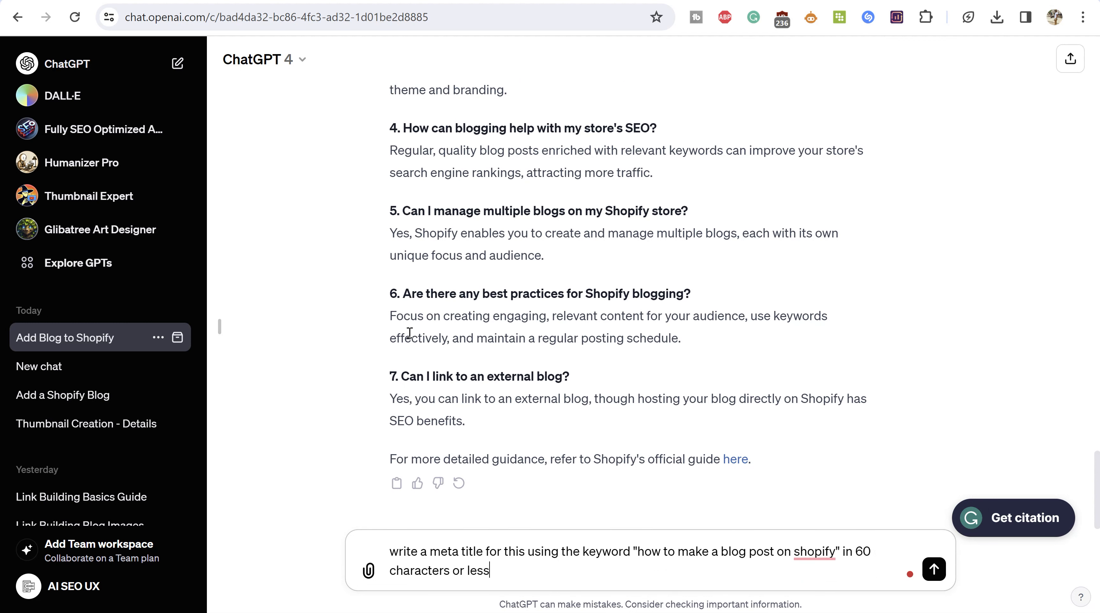
key(Return)
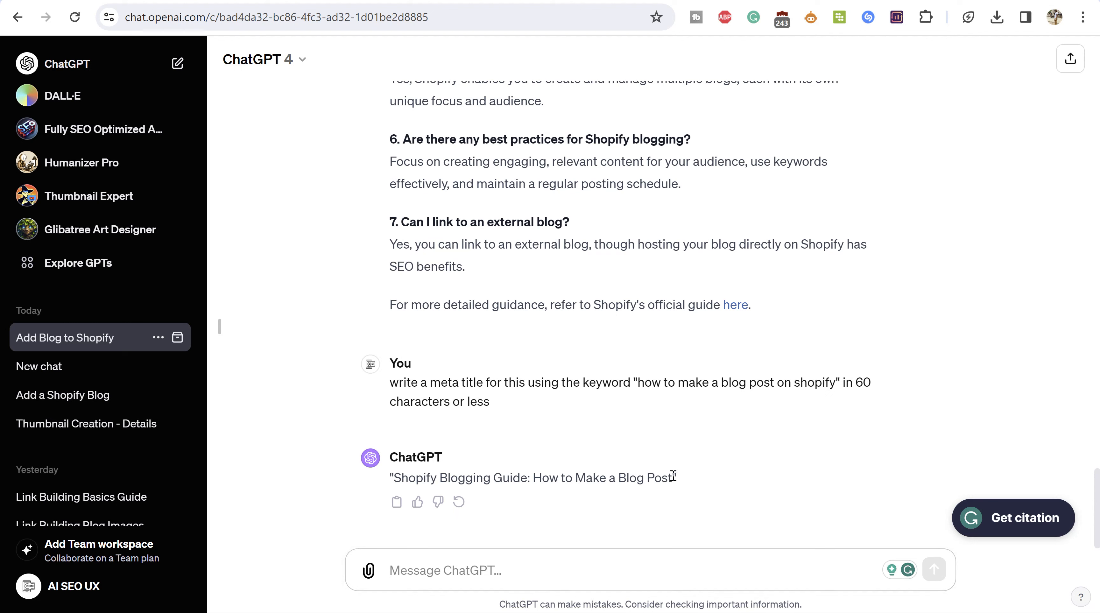
Step: Dismiss the low battery alert, return to the article chat and draft the prompt "write a meta description using the keyword"
drag(672, 475, 394, 476)
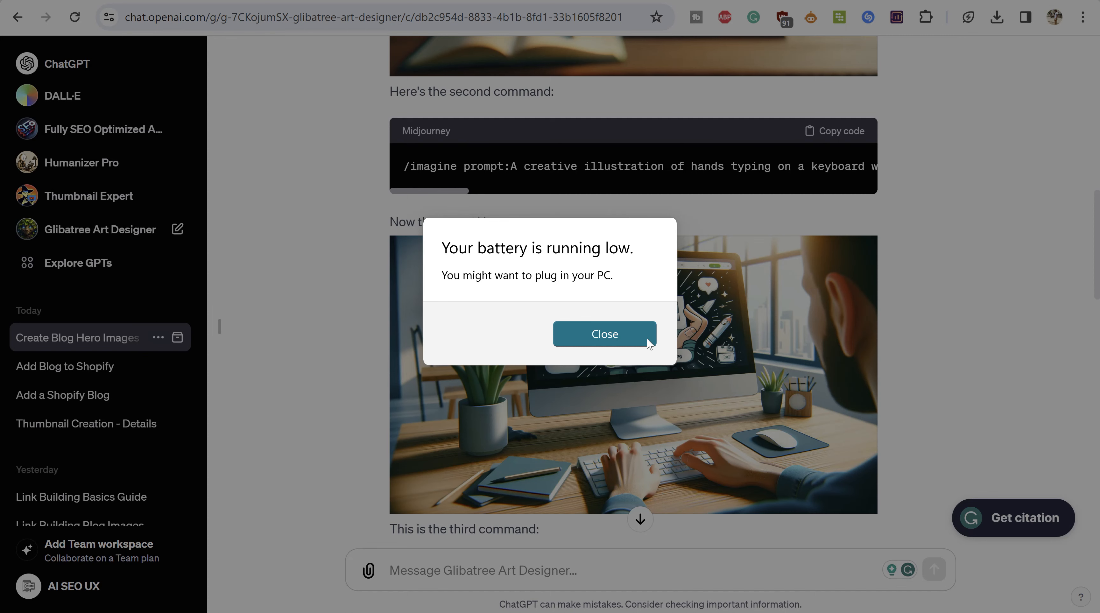
click(606, 340)
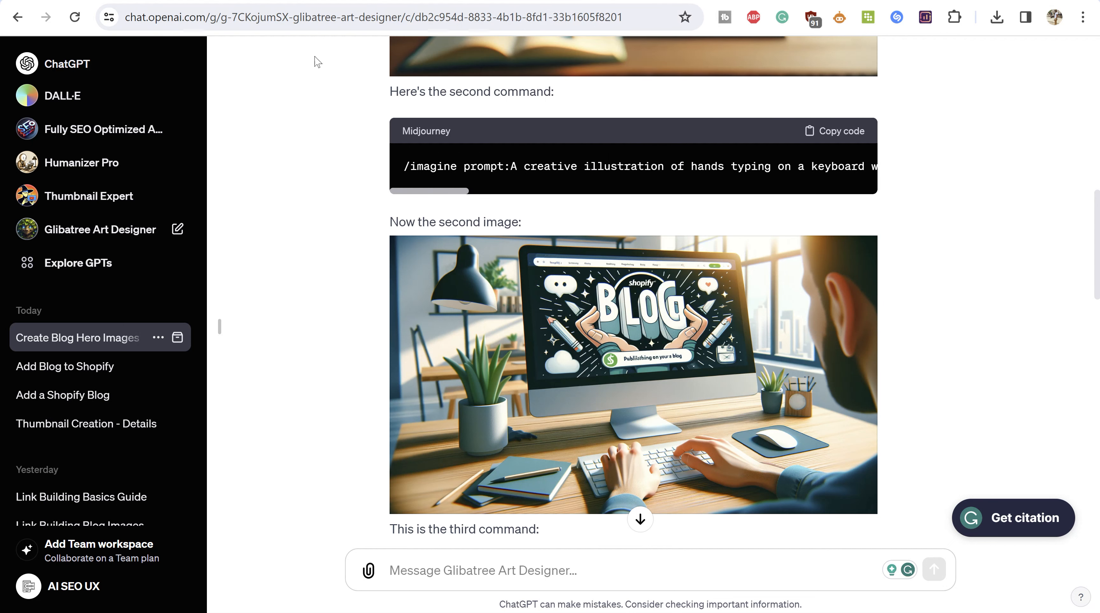
click(301, 1)
click(607, 553)
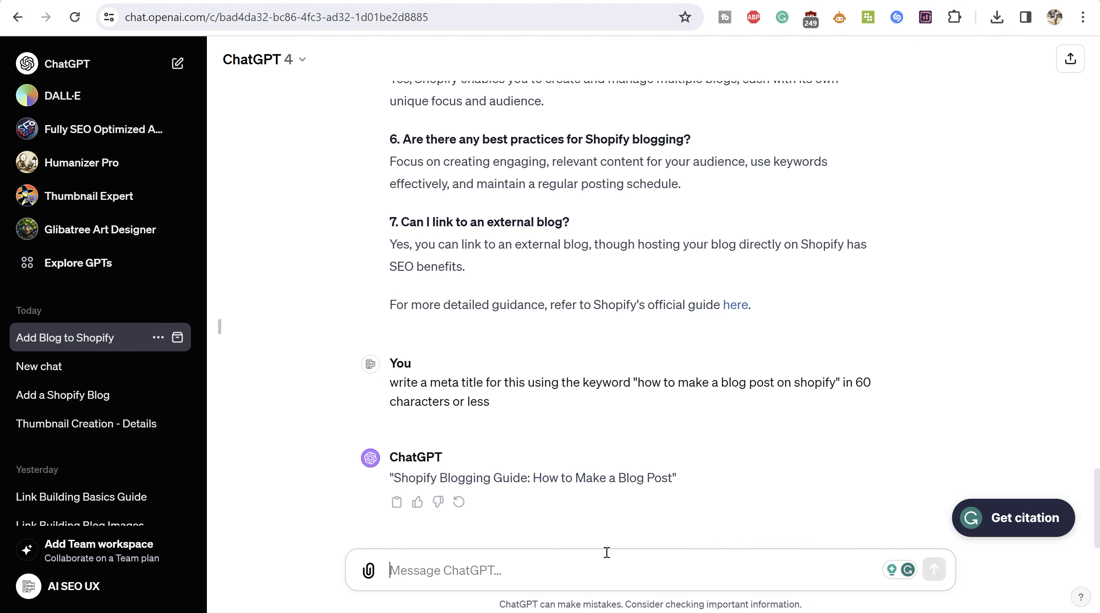
text(write a me)
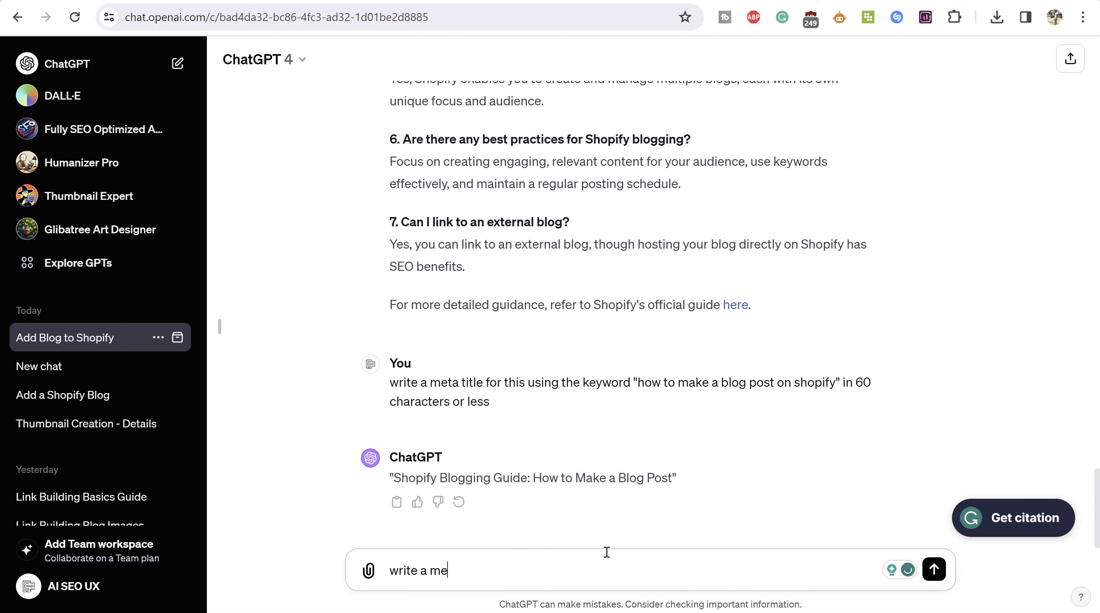
text(ta description using that keyword)
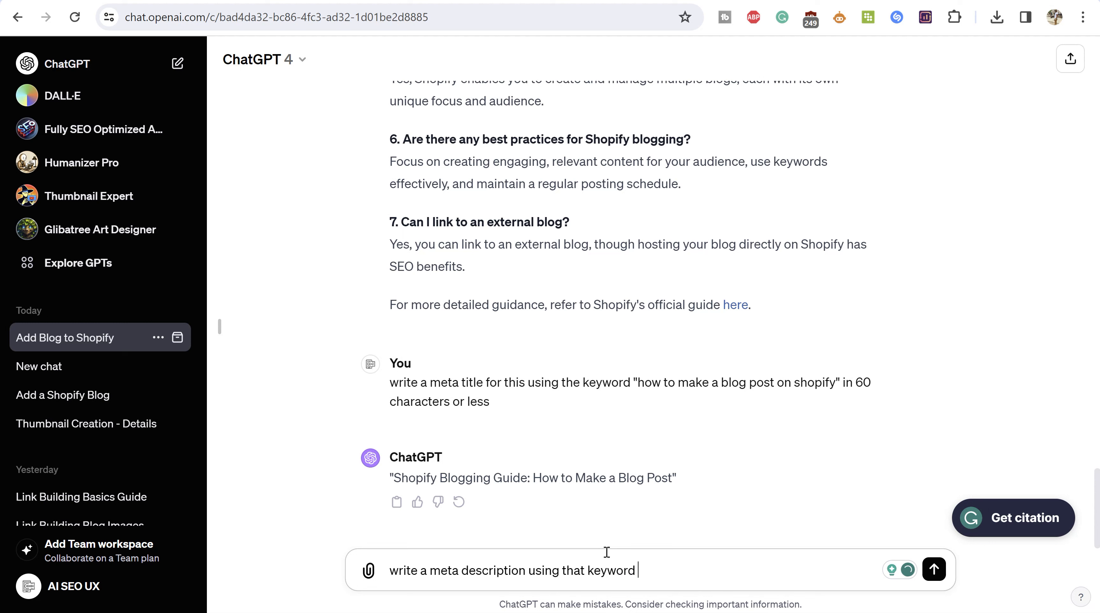
key(BackSpace)
key(BackSpace)
key(BackSpace)
key(BackSpace)
key(BackSpace)
key(BackSpace)
key(BackSpace)
key(BackSpace)
key(BackSpace)
key(BackSpace)
key(BackSpace)
text(e keyword)
Step: Copy the WordStream keyword "how to post blog on shopify" into the prompt in quotes, add "in 150 characters or less" and send it
click(547, 1)
click(448, 1)
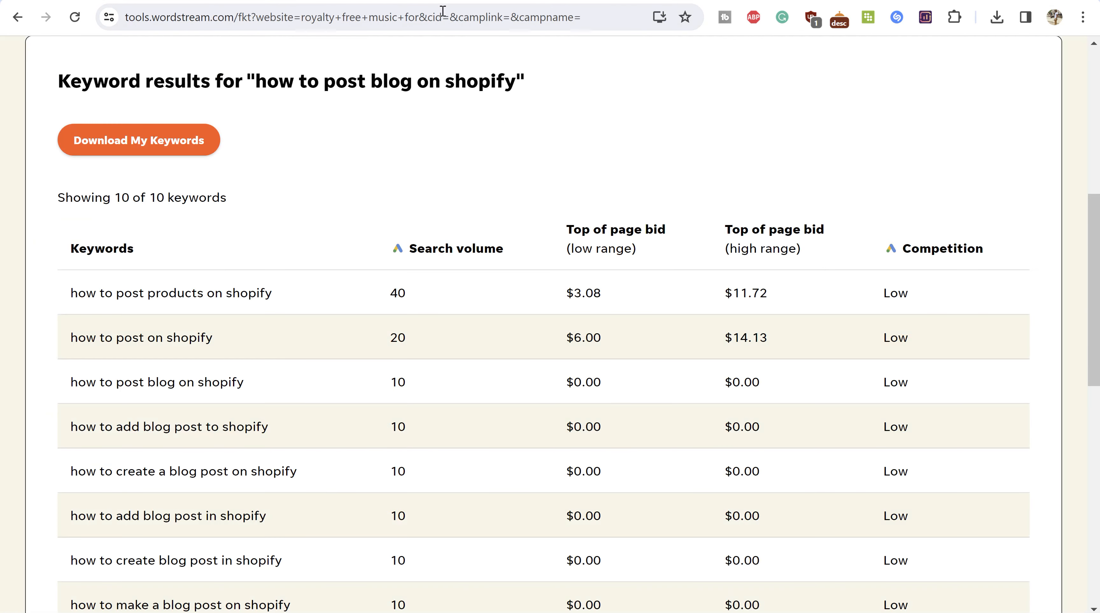
drag(213, 339, 72, 338)
drag(244, 383, 72, 382)
key(ctrl+c)
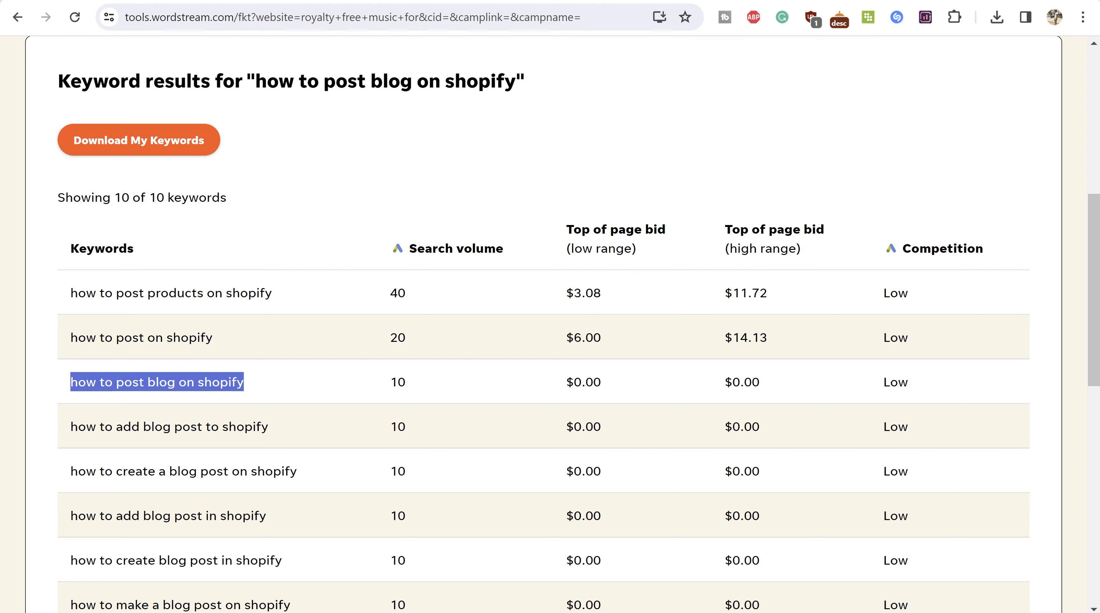
click(515, 1)
key(ctrl+v)
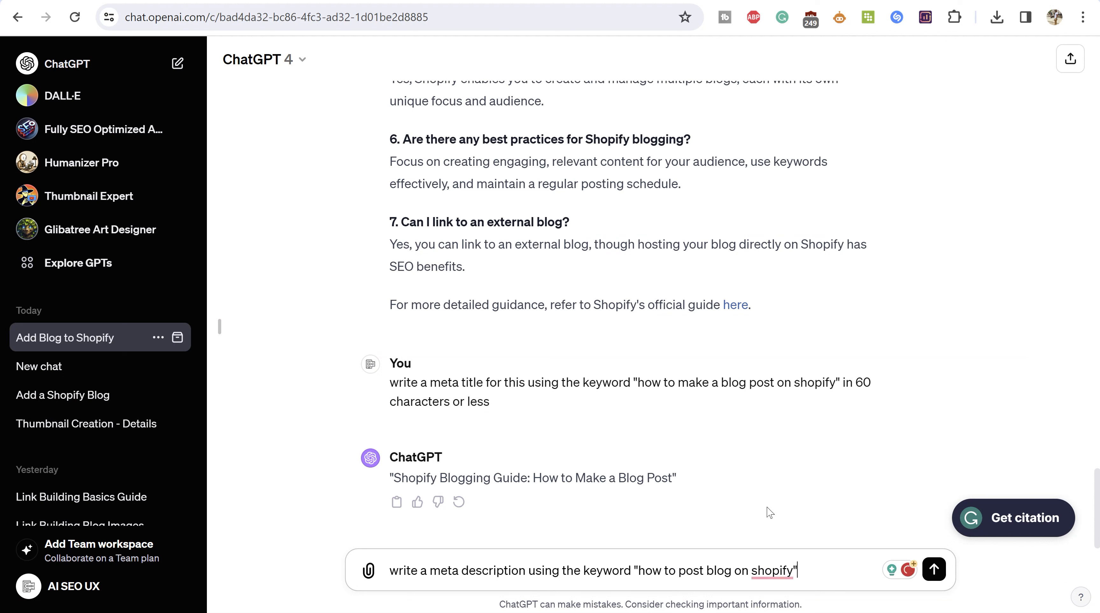
text(in 150 characters or less)
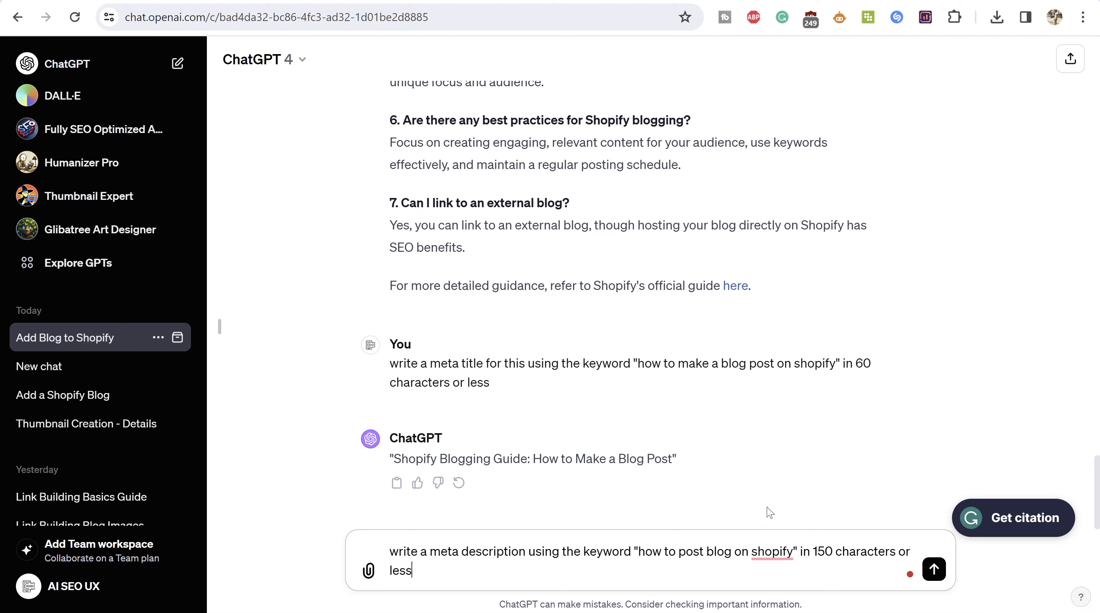
key(Return)
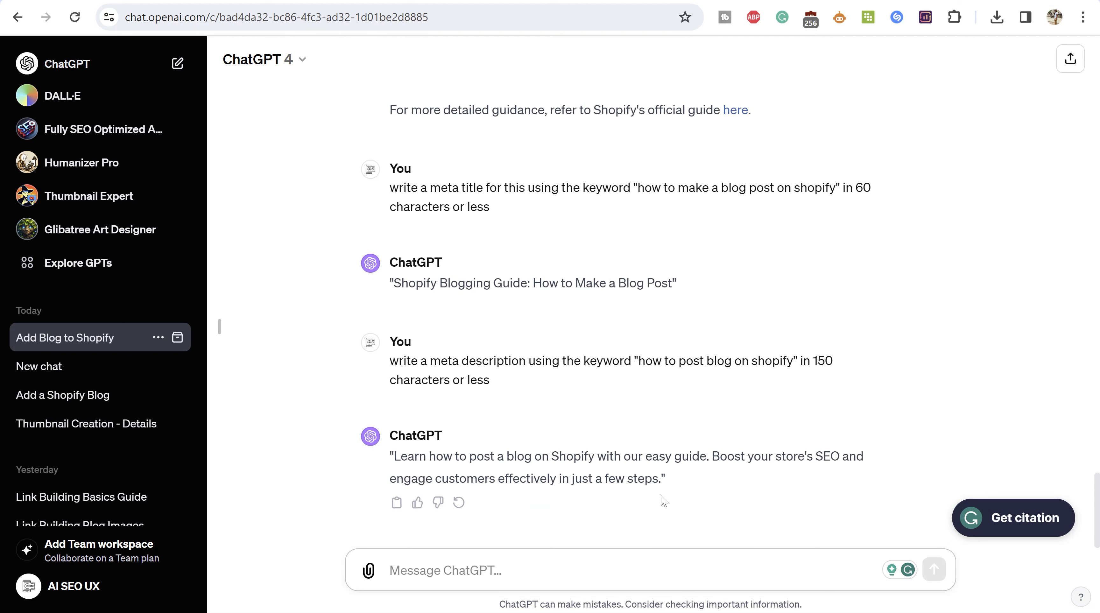
Step: Copy the generated meta description, without its quotation marks, from ChatGPT into the search listing description of the Shopify blog post
drag(661, 478, 392, 457)
key(ctrl+c)
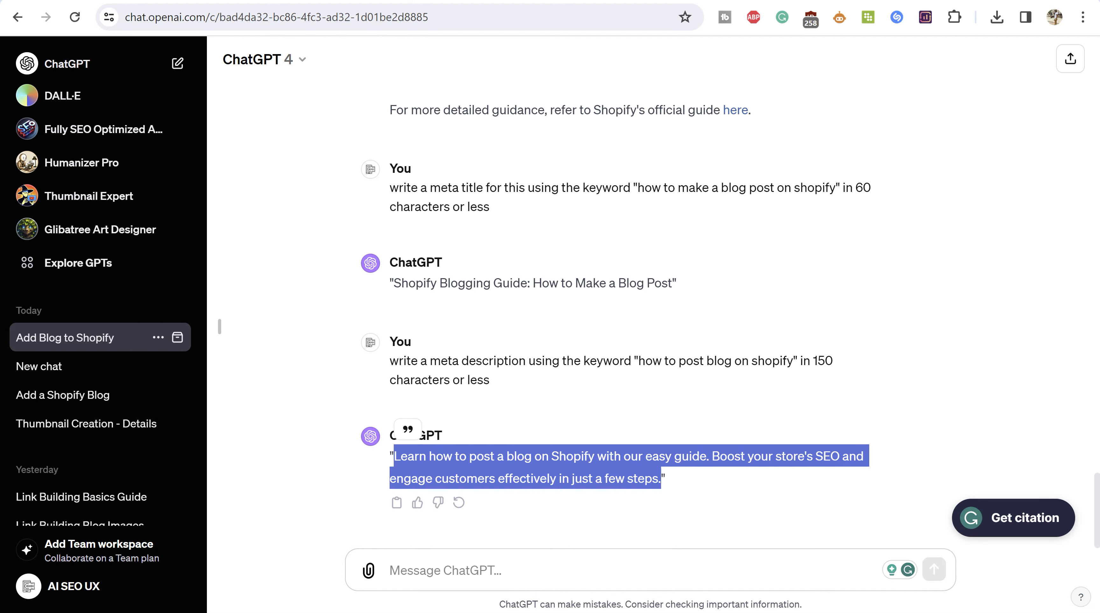
key(ctrl+Tab)
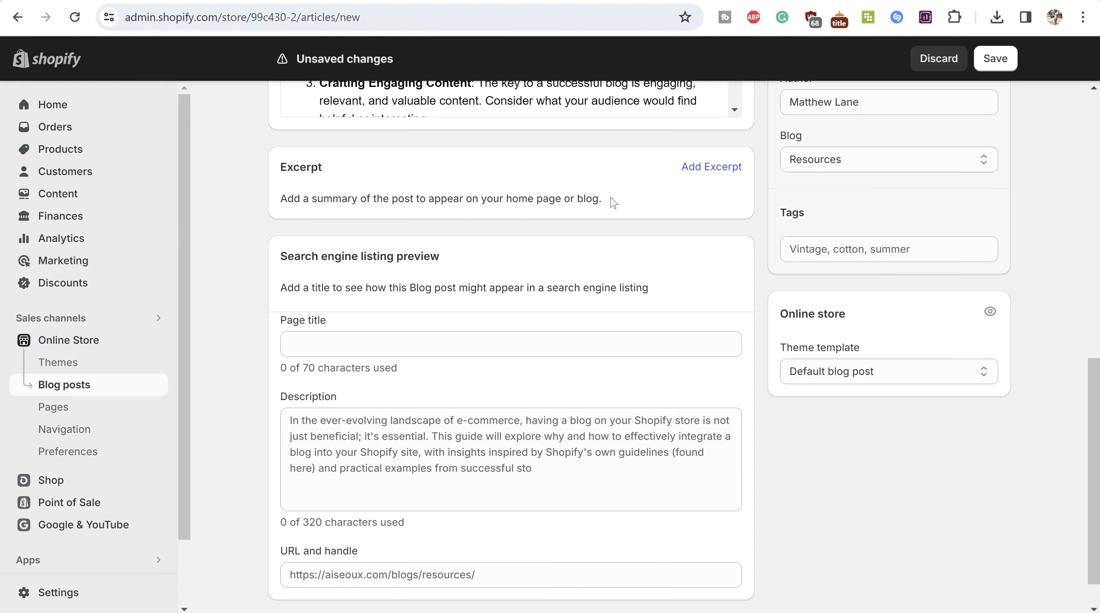
drag(565, 467, 201, 396)
key(ctrl+v)
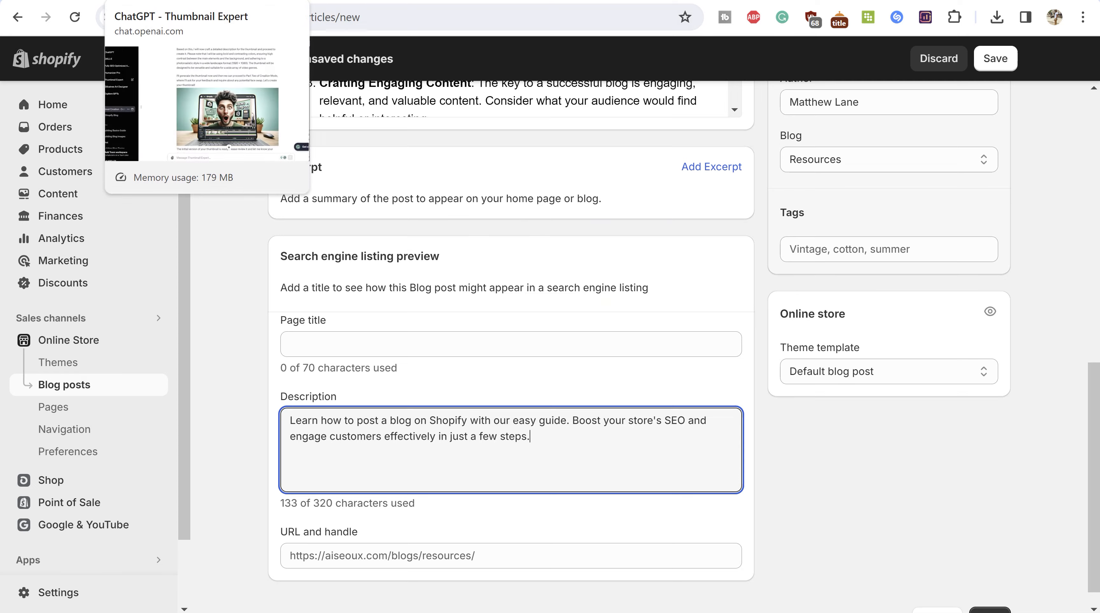
Step: Return to the ChatGPT article chat and copy the meta title "Shopify Blogging Guide: How to Make a Blog Post" without quotation marks
key(ctrl+Tab)
key(ctrl+Tab)
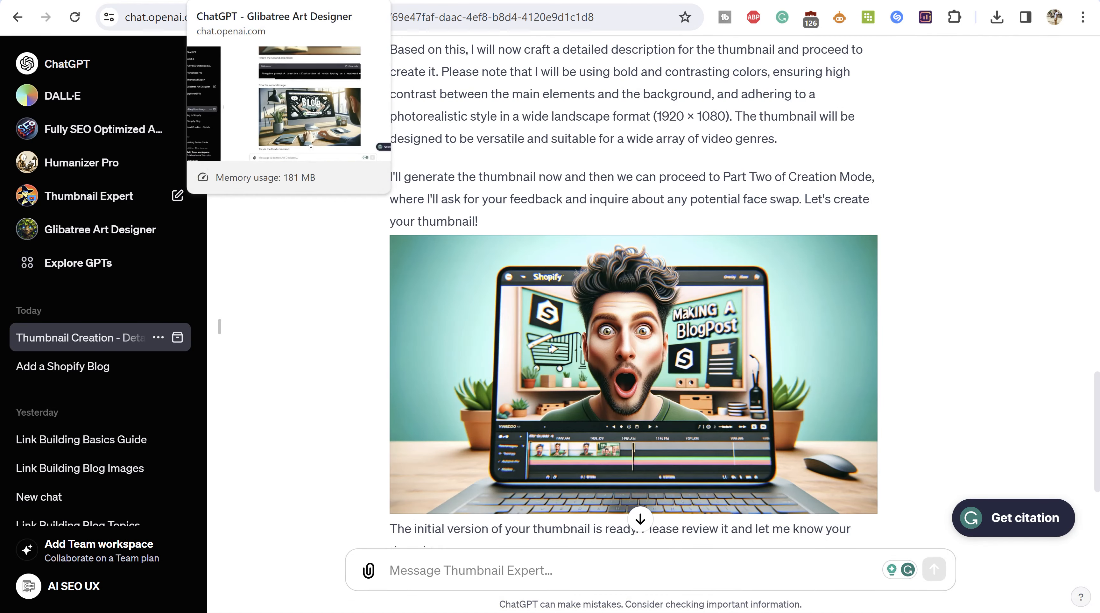
key(ctrl+shift+Tab)
key(ctrl+shift+Tab)
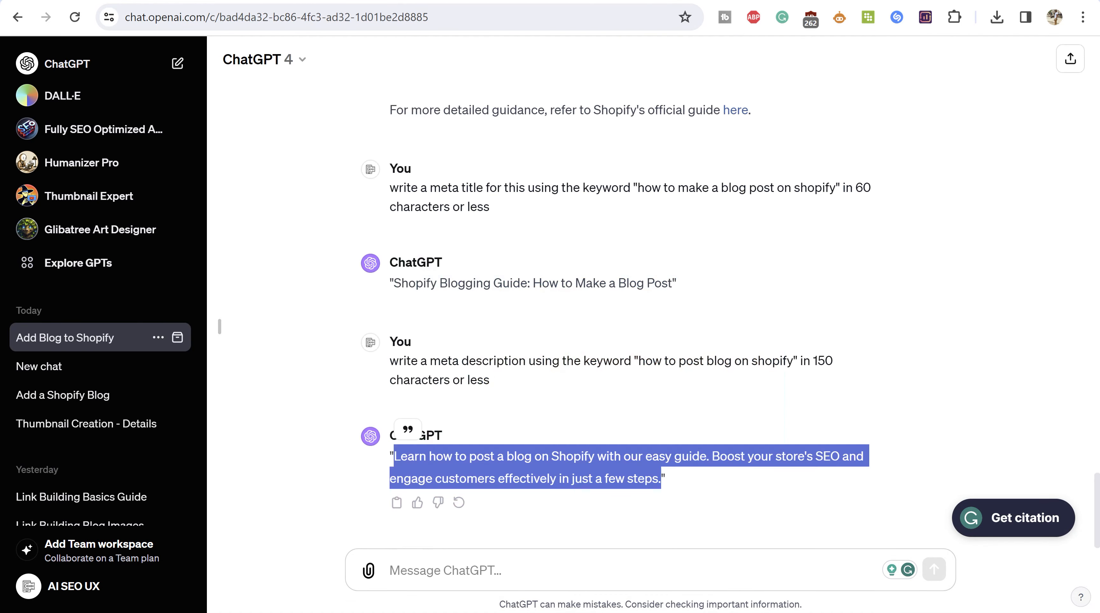
drag(672, 283, 490, 275)
key(ctrl+c)
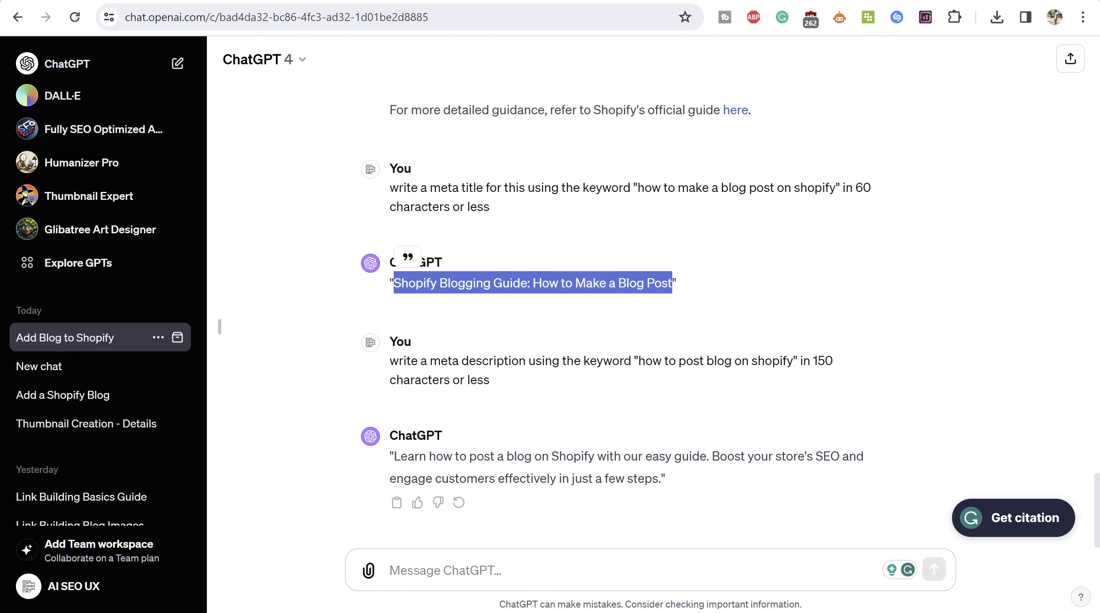
Step: Return to the Shopify blog post and set its search listing page title to "Shopify Blogging Guide: How to Make a Blog Post (2024)"
key(ctrl+shift+Tab)
key(ctrl+shift+Tab)
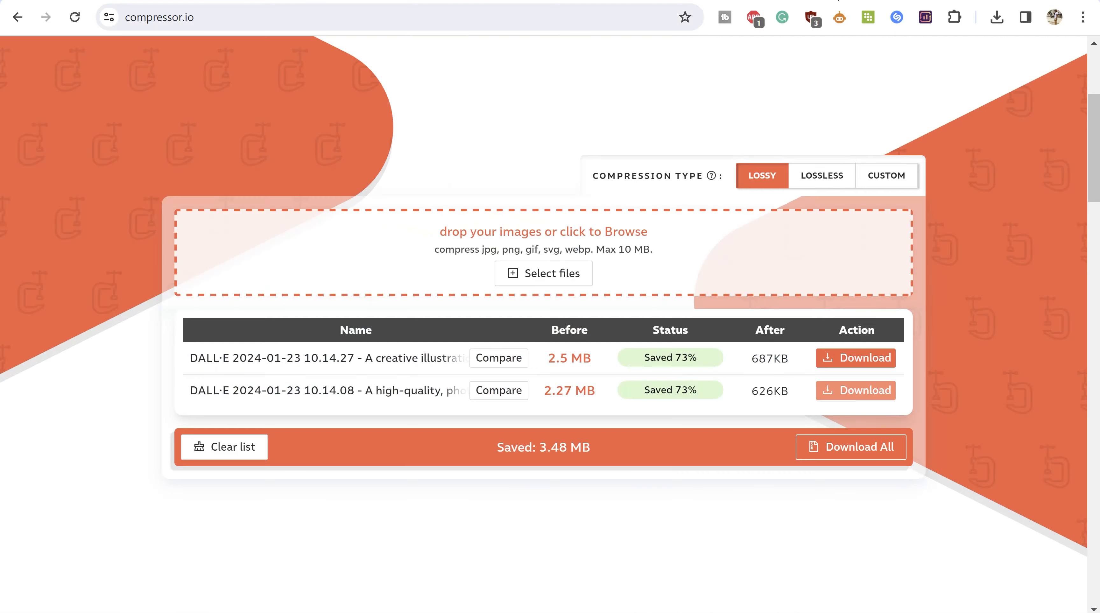
key(ctrl+shift+Tab)
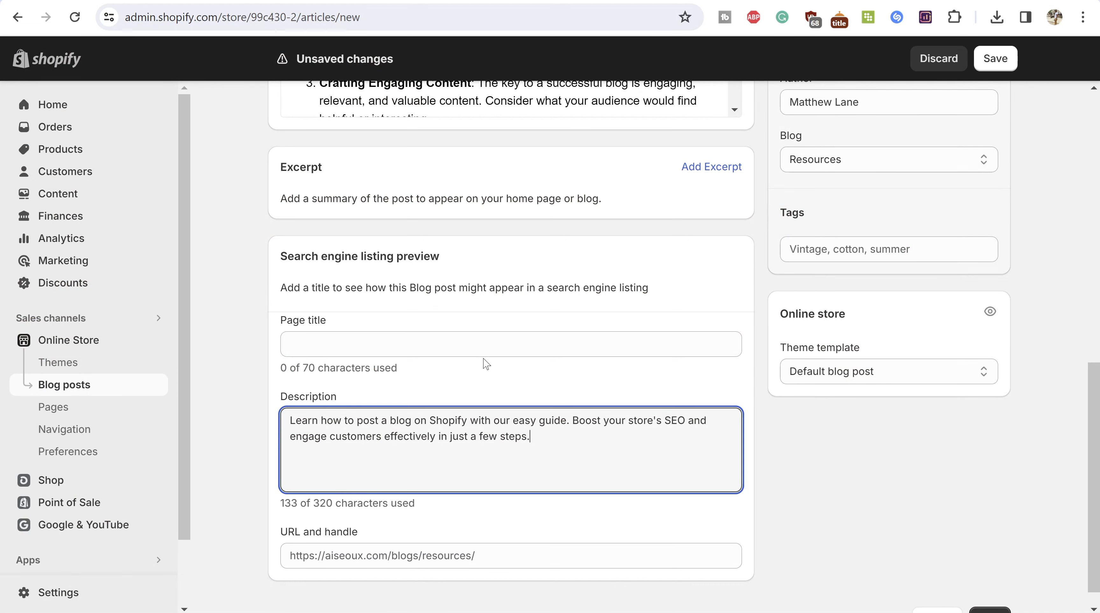
click(484, 348)
key(ctrl+v)
text((2024)
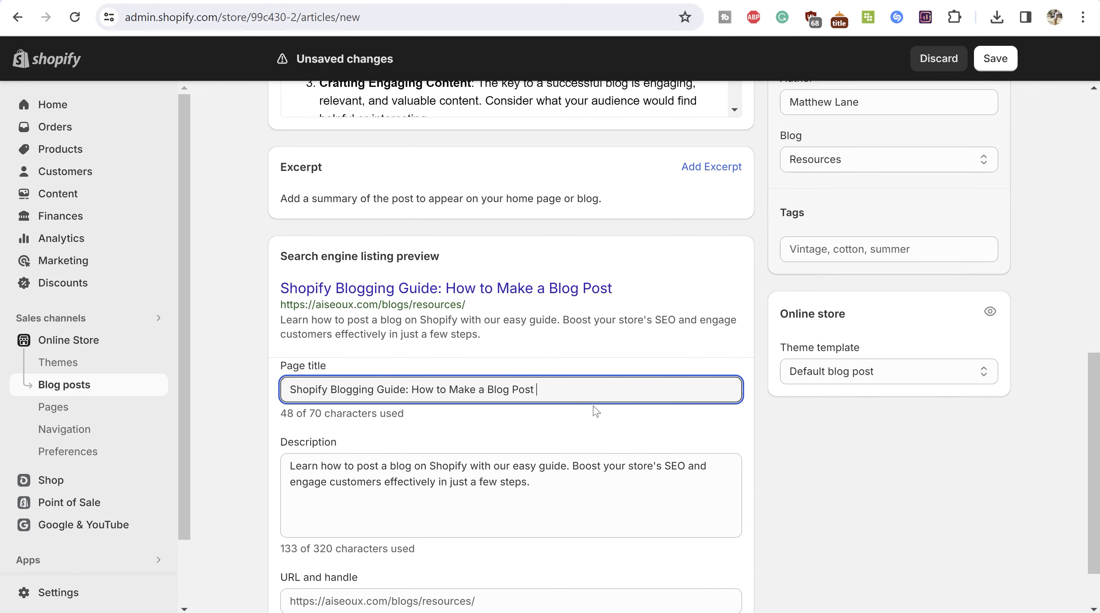
text())
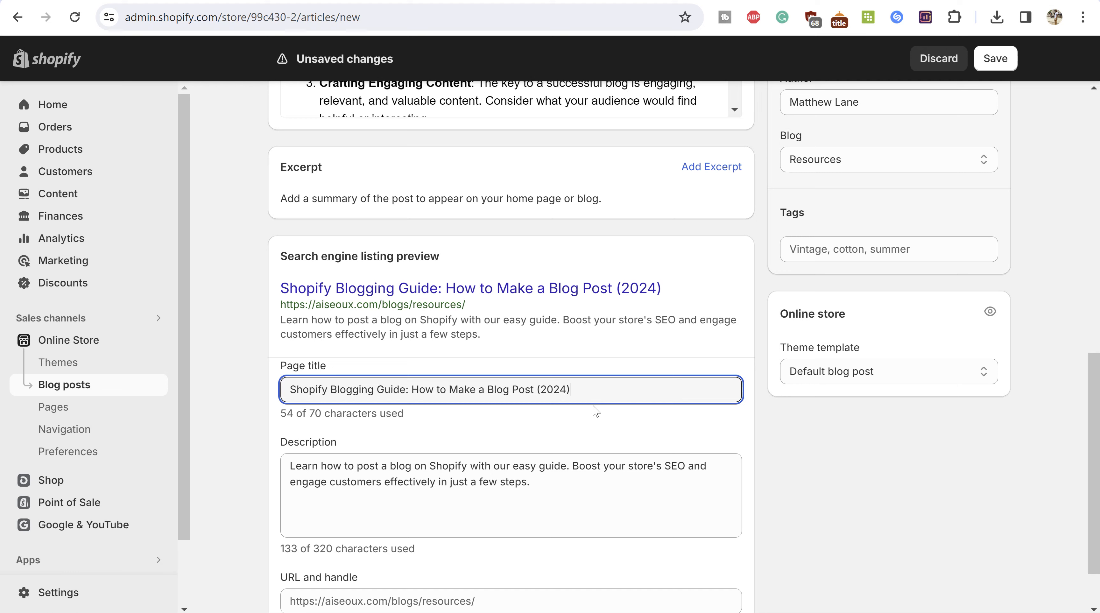
Step: Paste the copied meta title "Shopify Blogging Guide: How to Make a Blog Post" as the blog post's title and check the search listing preview
scroll(594, 412, up, 10)
click(430, 240)
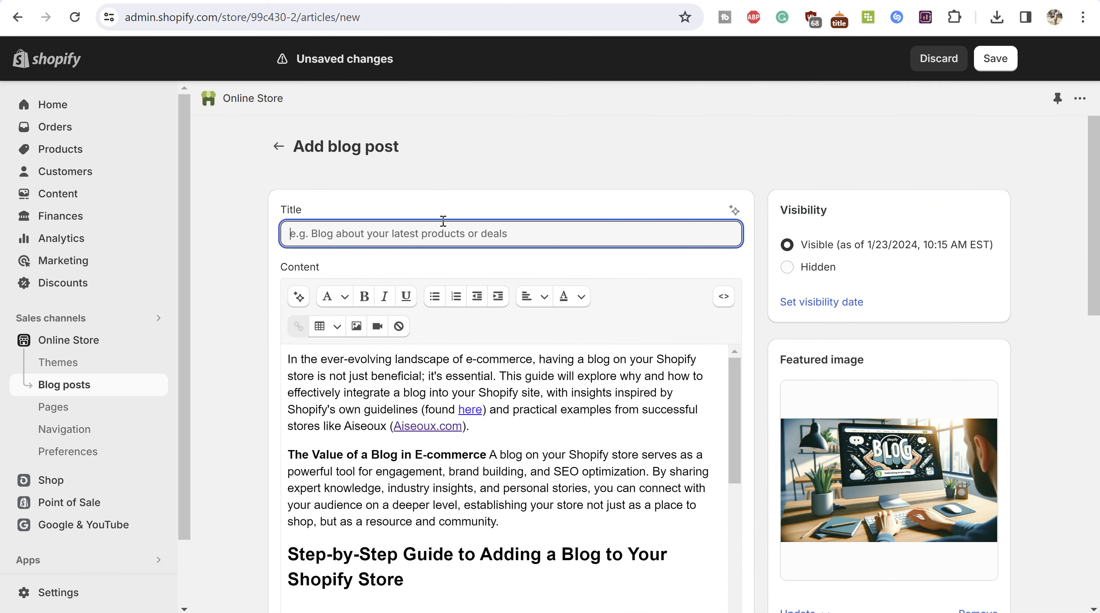
key(ctrl+v)
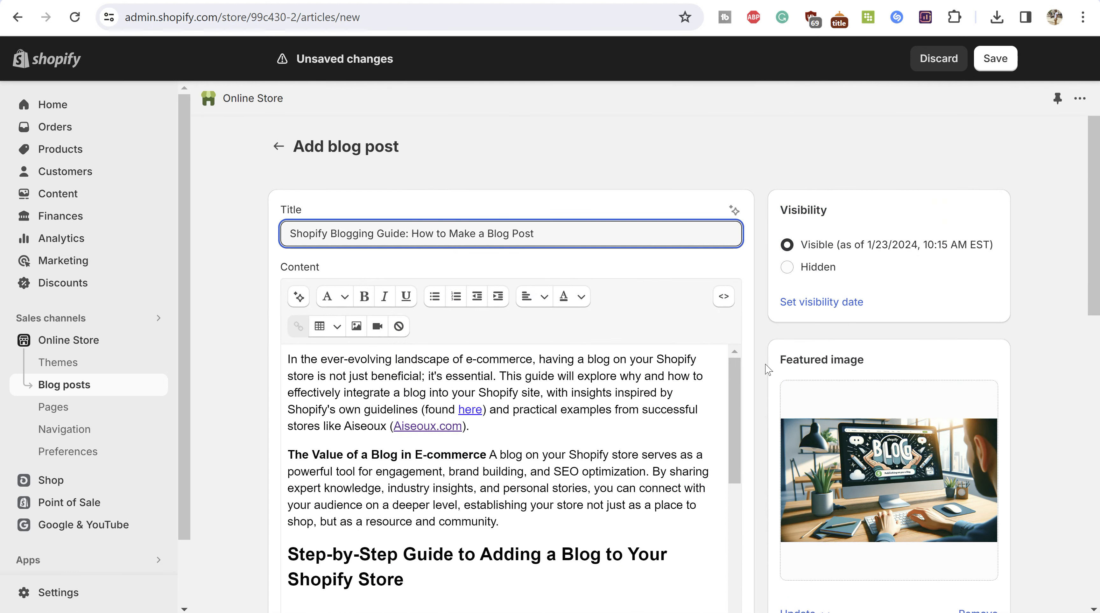
scroll(790, 180, down, 8)
scroll(800, 189, down, 8)
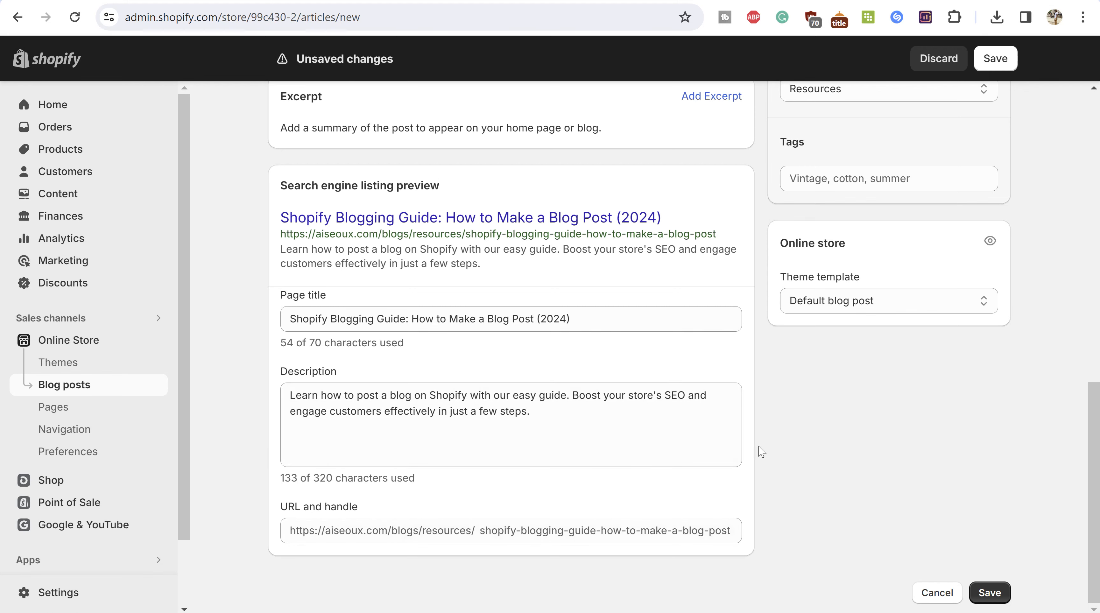
Step: Add the tag "shopify" to the blog post
scroll(888, 382, up, 7)
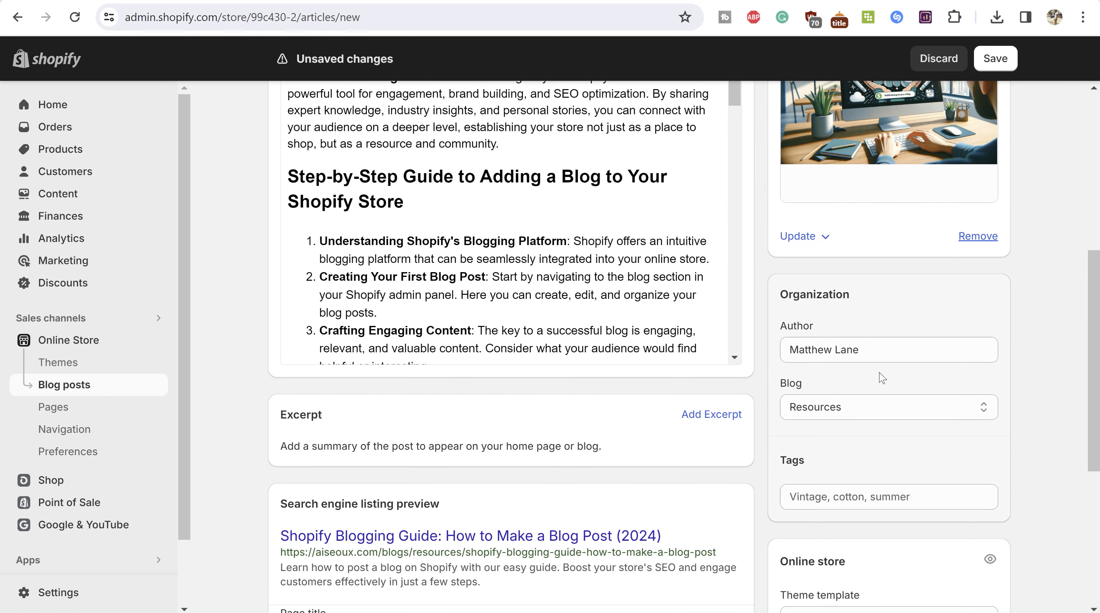
click(858, 498)
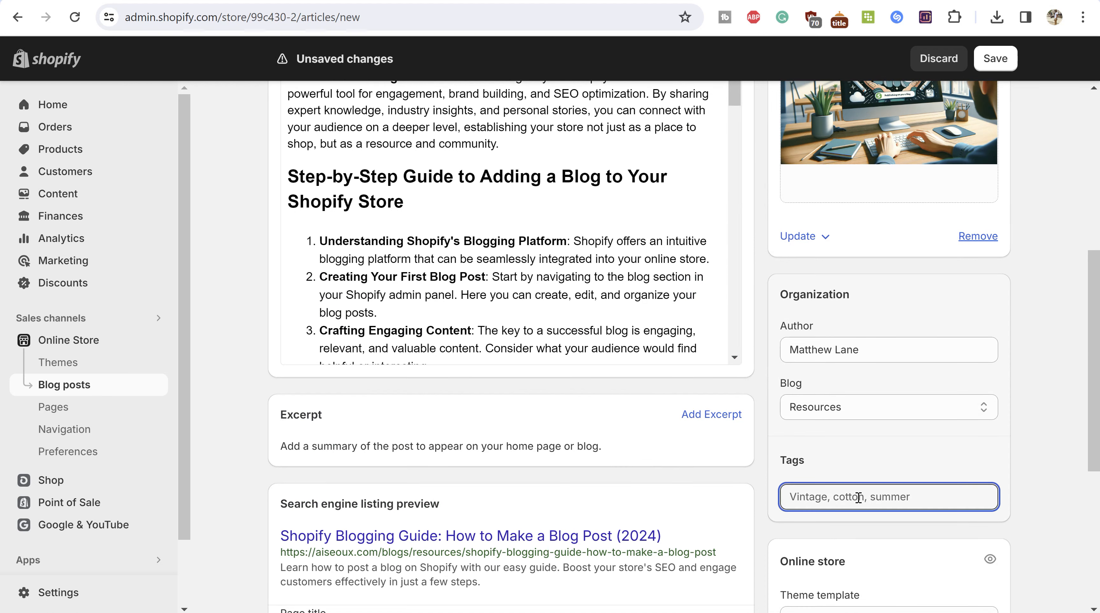
text(shopp)
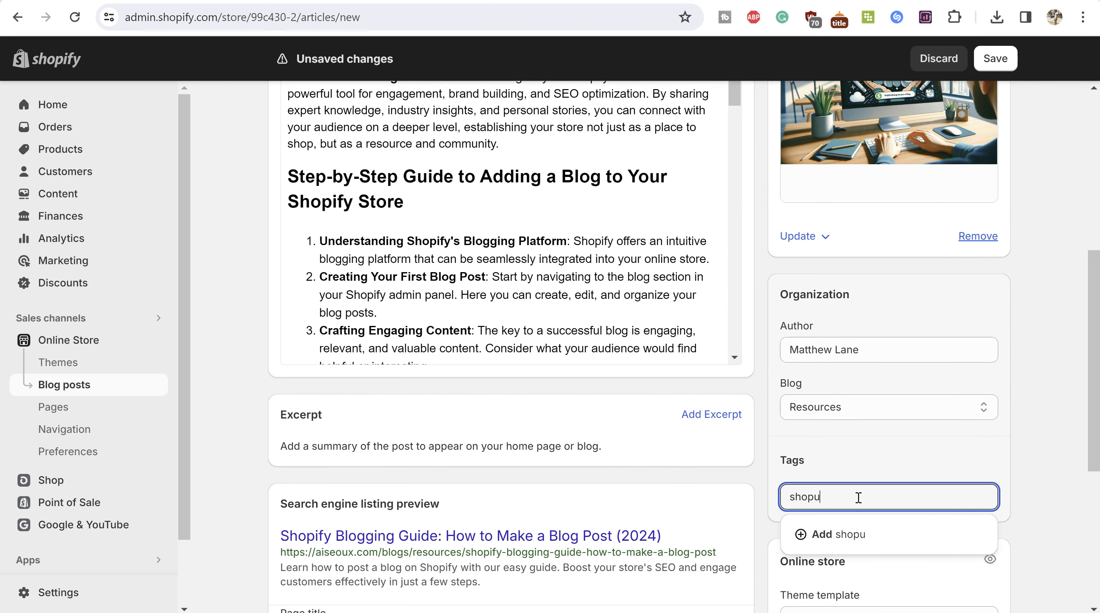
key(BackSpace)
text(u)
key(BackSpace)
text(ify)
click(847, 533)
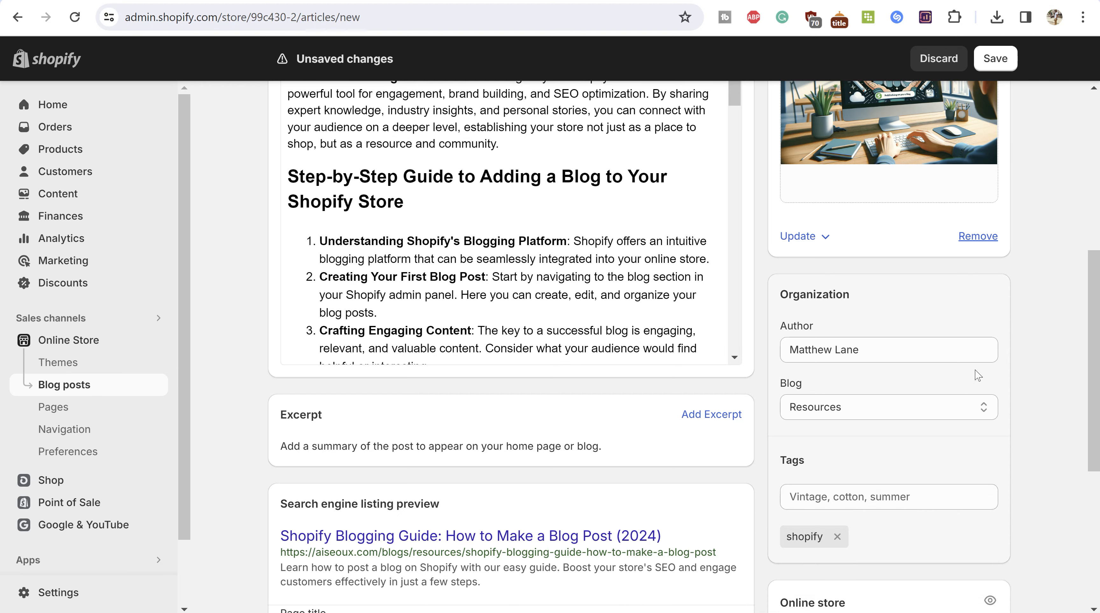
Step: Look over the article content once more and save the blog post
scroll(1038, 335, up, 10)
scroll(558, 425, down, 15)
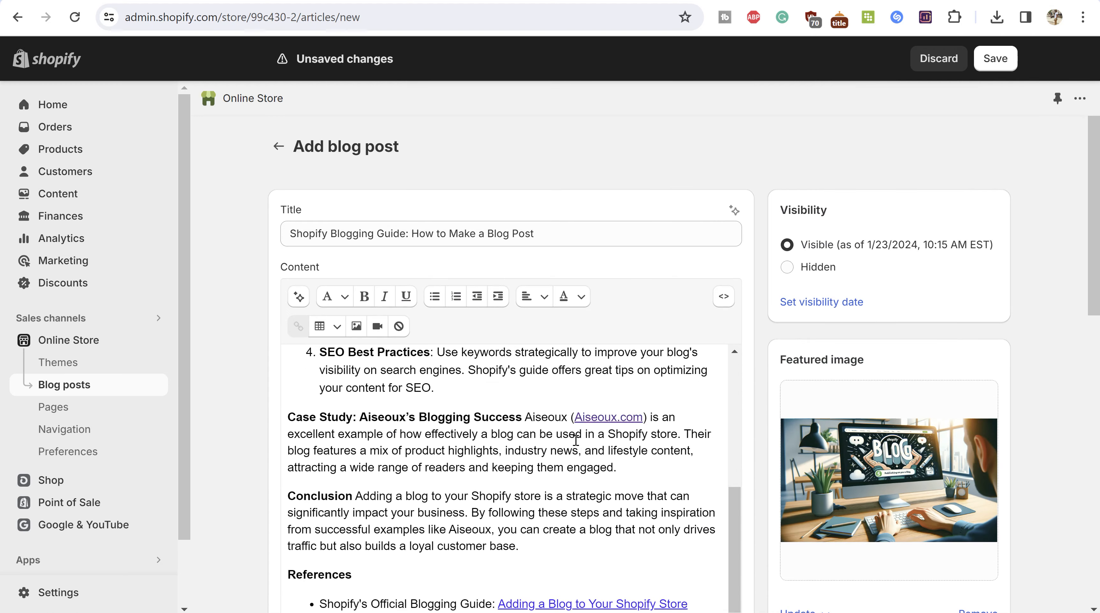
scroll(579, 437, up, 15)
click(994, 63)
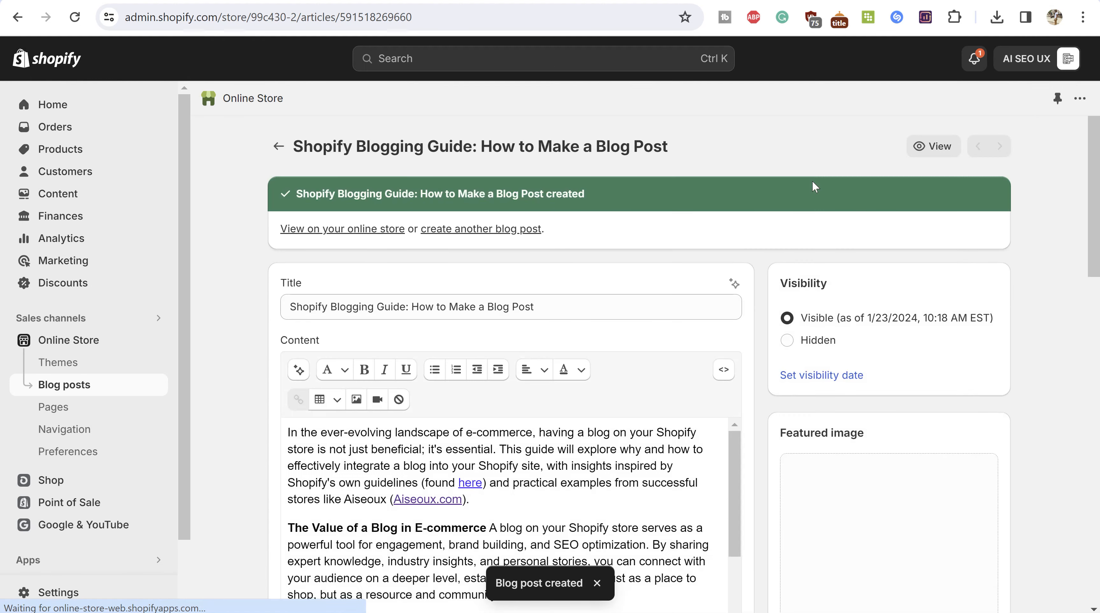
Step: View the published post on the online store and review its featured image, article text, FAQ, comment form and related content
click(934, 146)
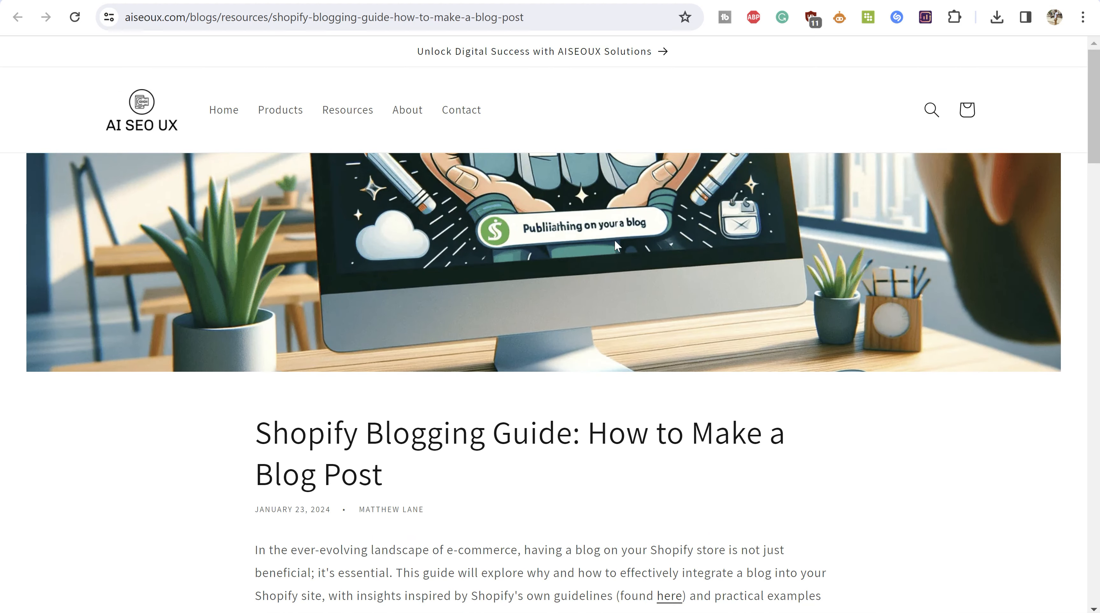
scroll(518, 260, down, 3)
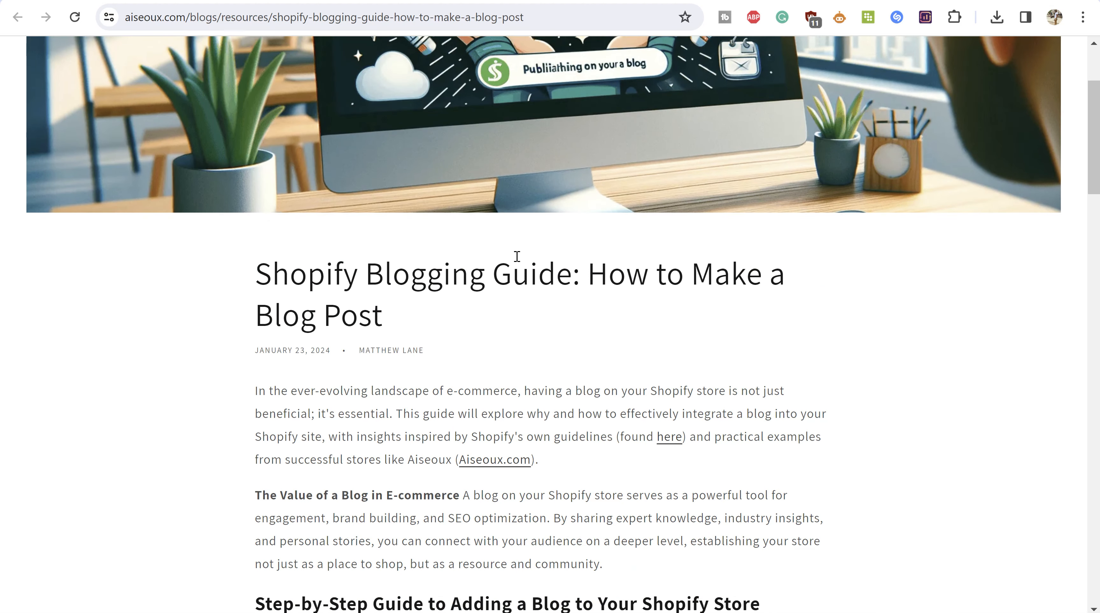
scroll(516, 255, down, 5)
scroll(60, 294, up, 8)
scroll(60, 295, down, 5)
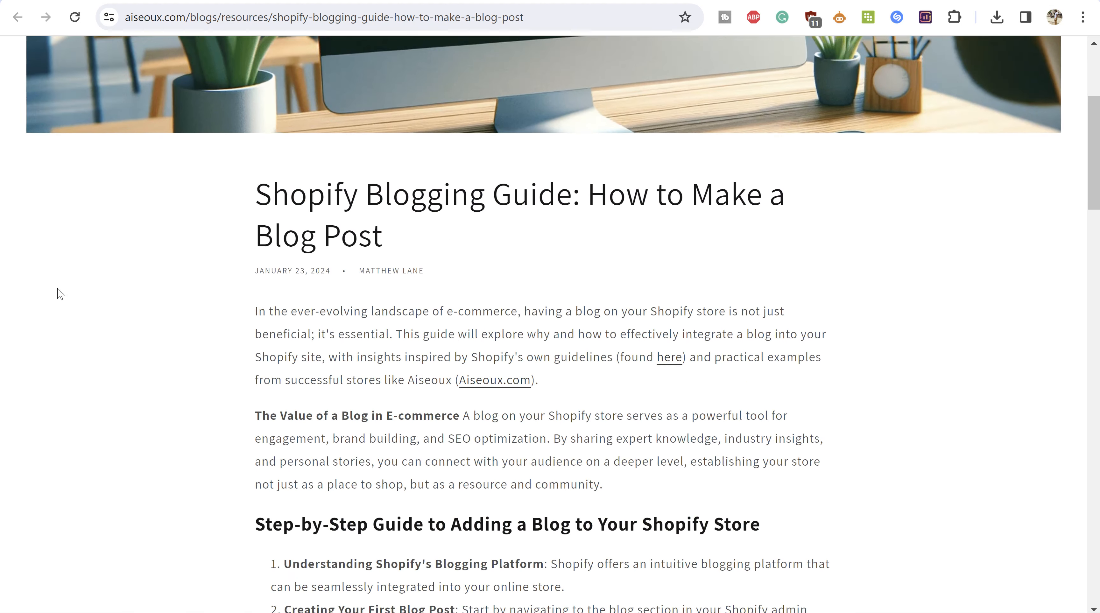
scroll(60, 294, down, 20)
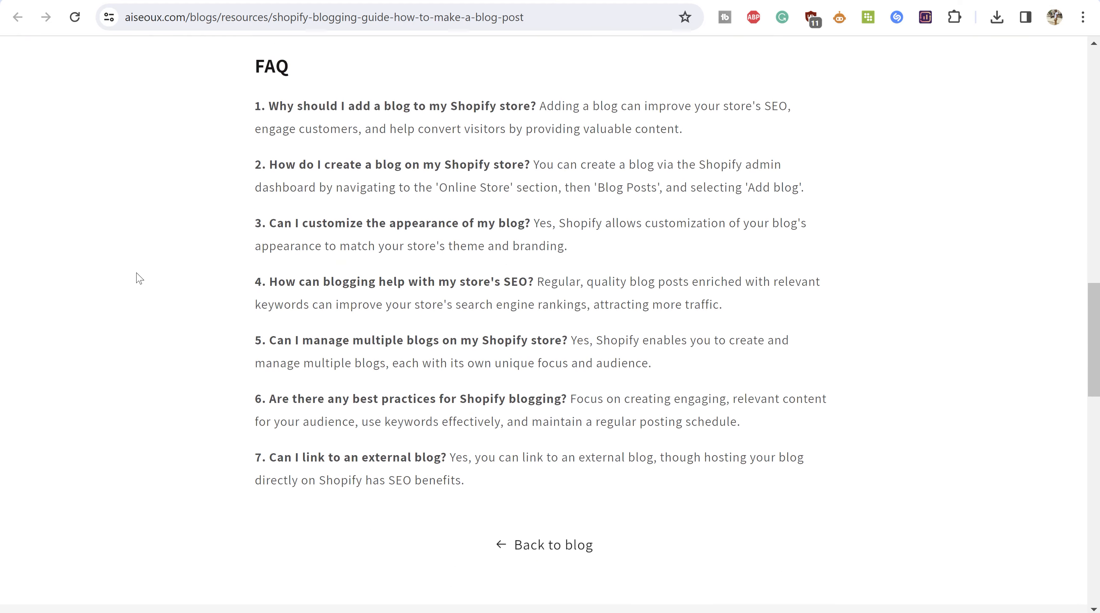
scroll(140, 279, down, 5)
scroll(159, 282, down, 5)
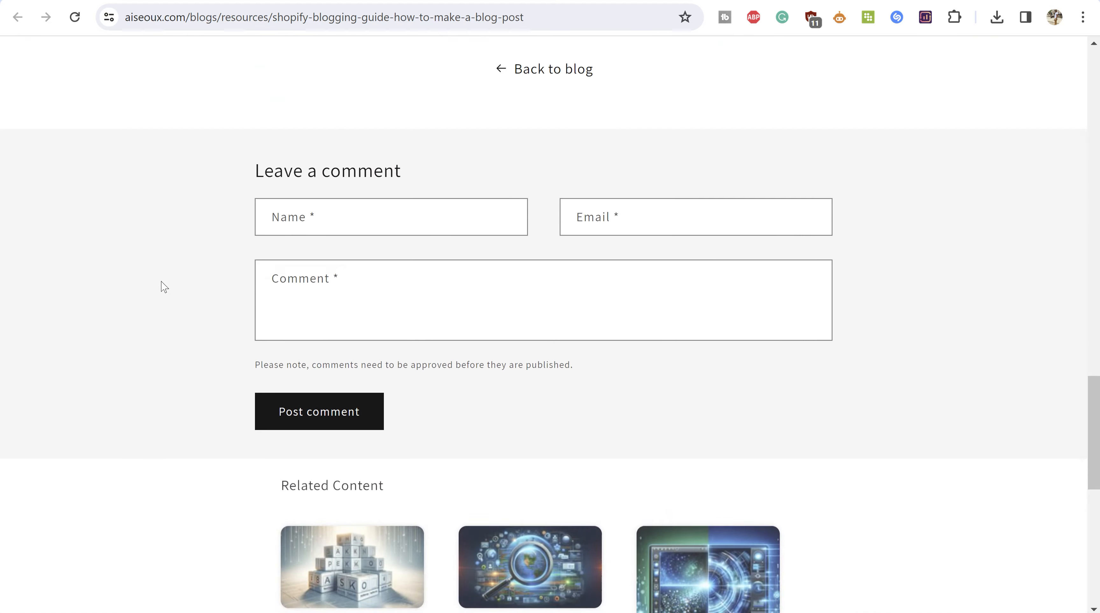
scroll(161, 287, up, 7)
scroll(162, 287, down, 17)
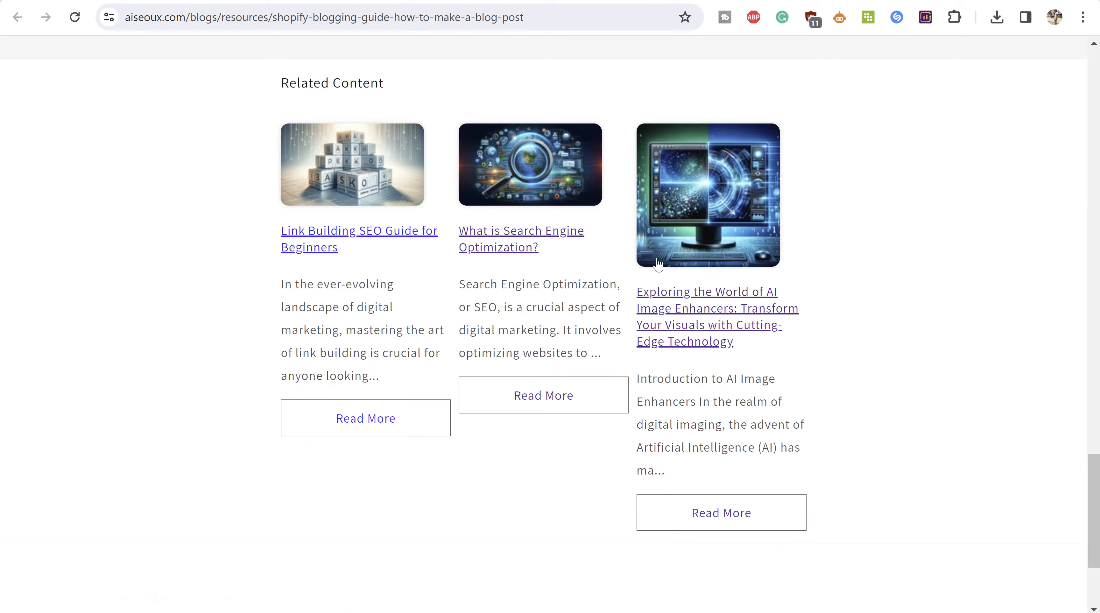
scroll(658, 266, up, 20)
scroll(626, 311, up, 12)
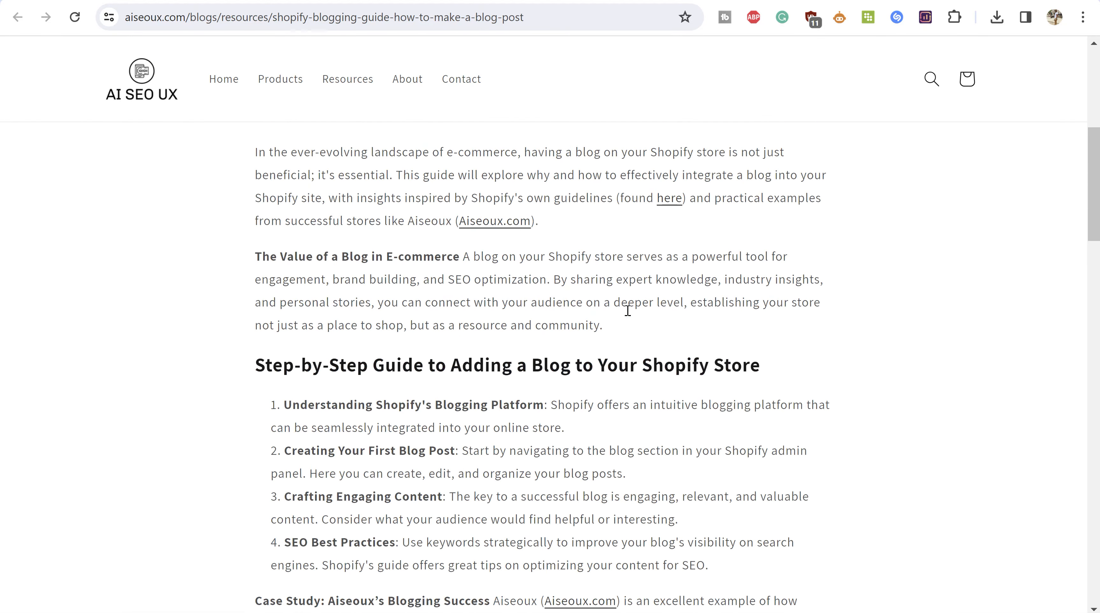
scroll(628, 310, down, 7)
scroll(628, 312, down, 4)
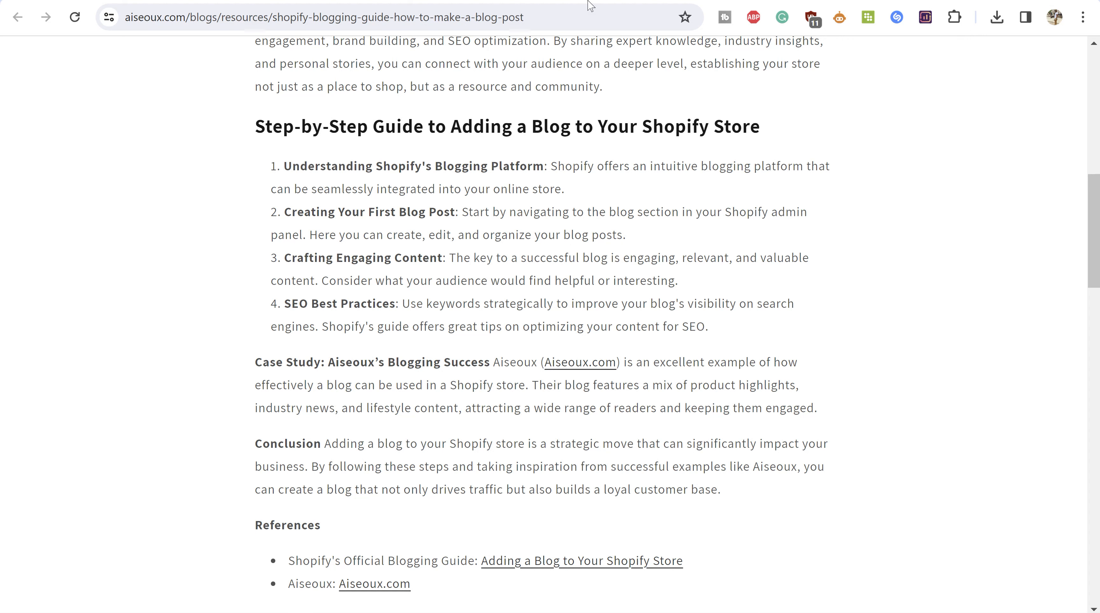
Step: Back in the Shopify post editor, reword the "Creating Your First Blog Post" item to read 'navigating to the "Blog posts" section in your Shopify admin panel'
key(ctrl+shift+Tab)
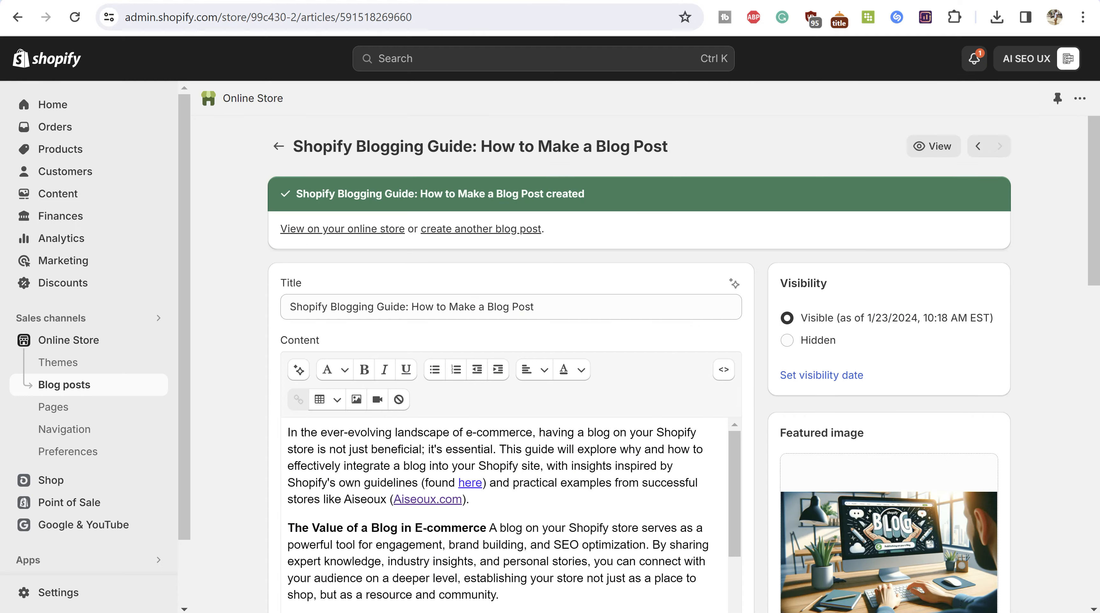
scroll(590, 355, down, 8)
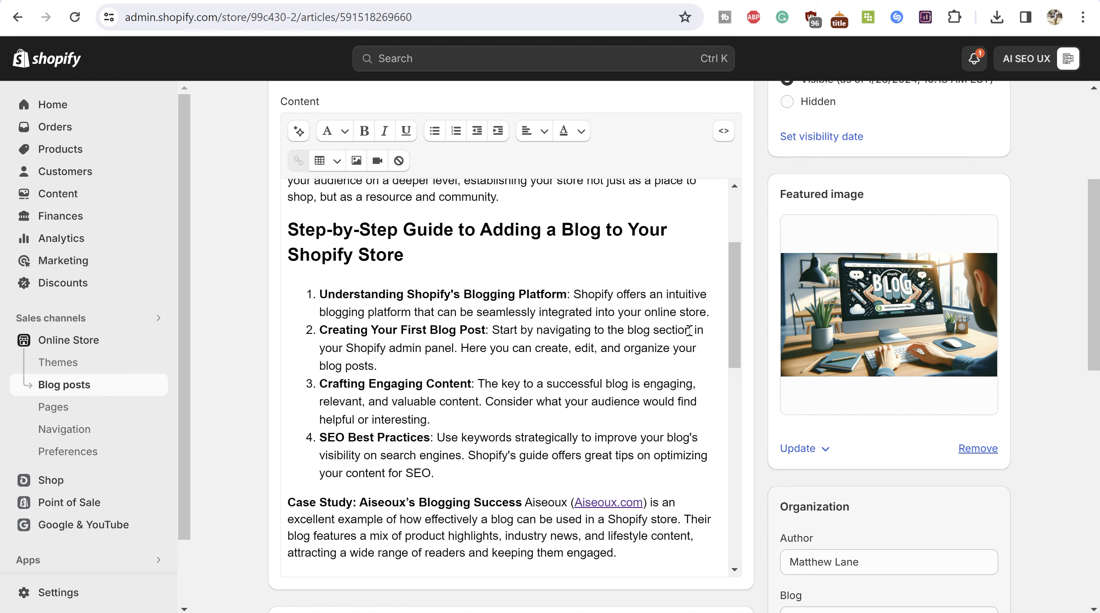
drag(696, 333, 651, 337)
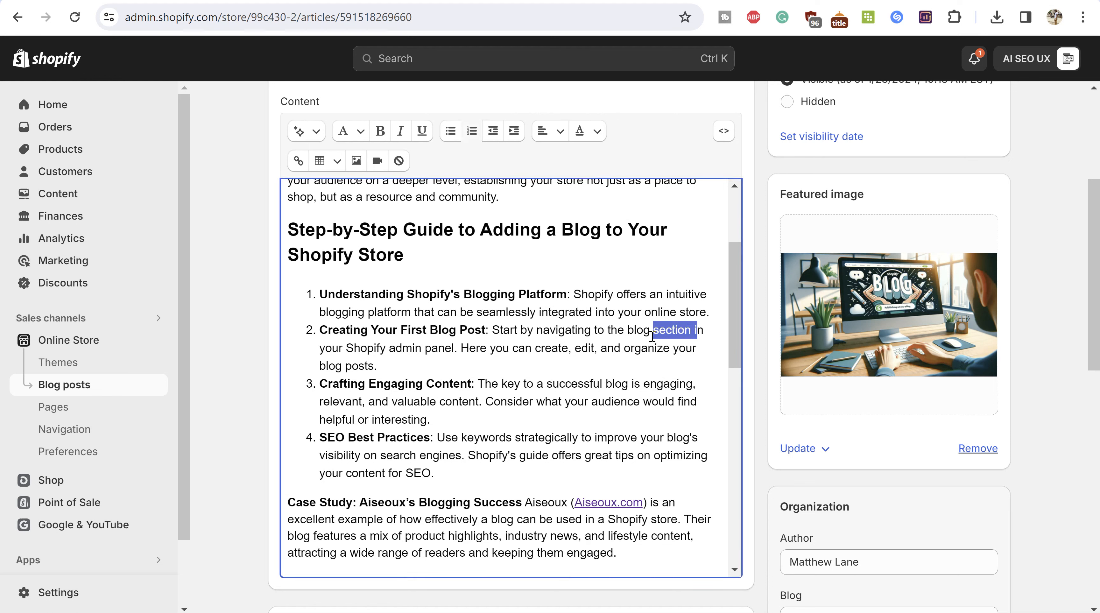
text(posts)
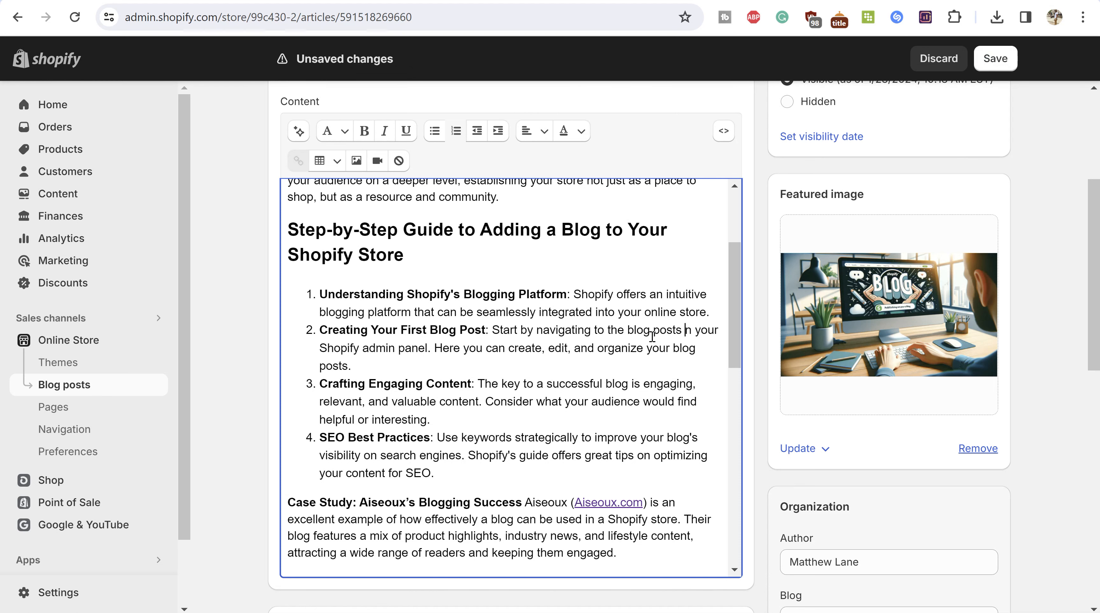
key(BackSpace)
text(B)
key(Left)
text(")
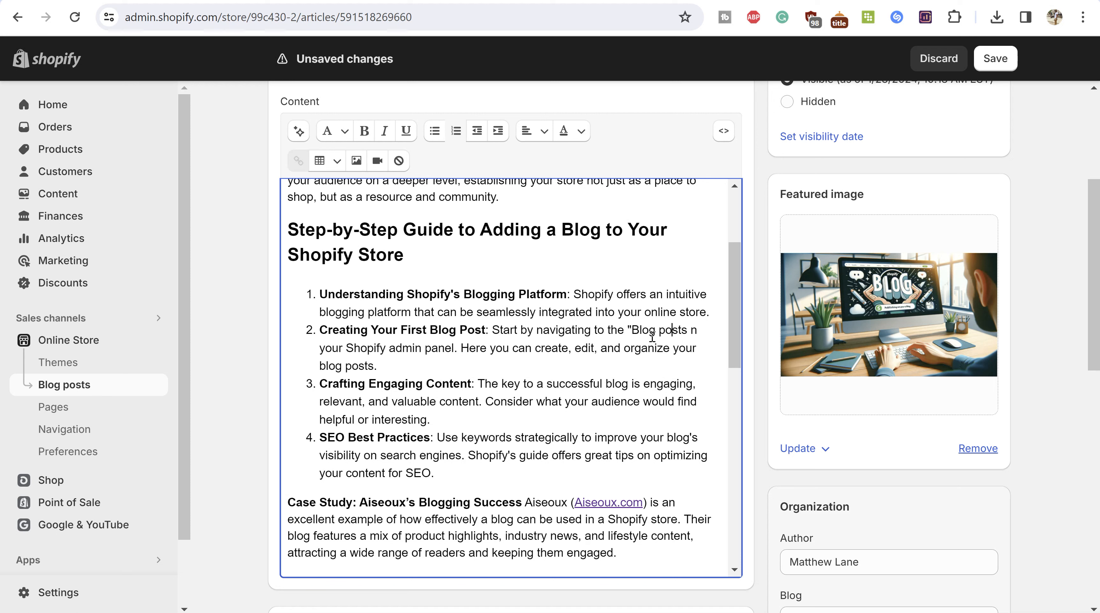
text(" sect)
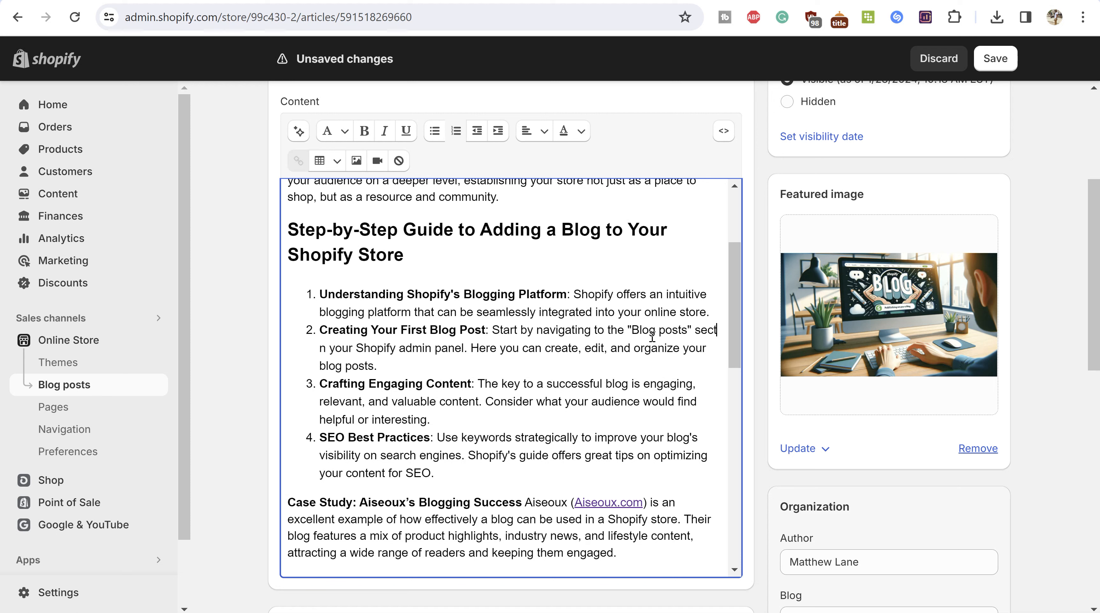
text(io)
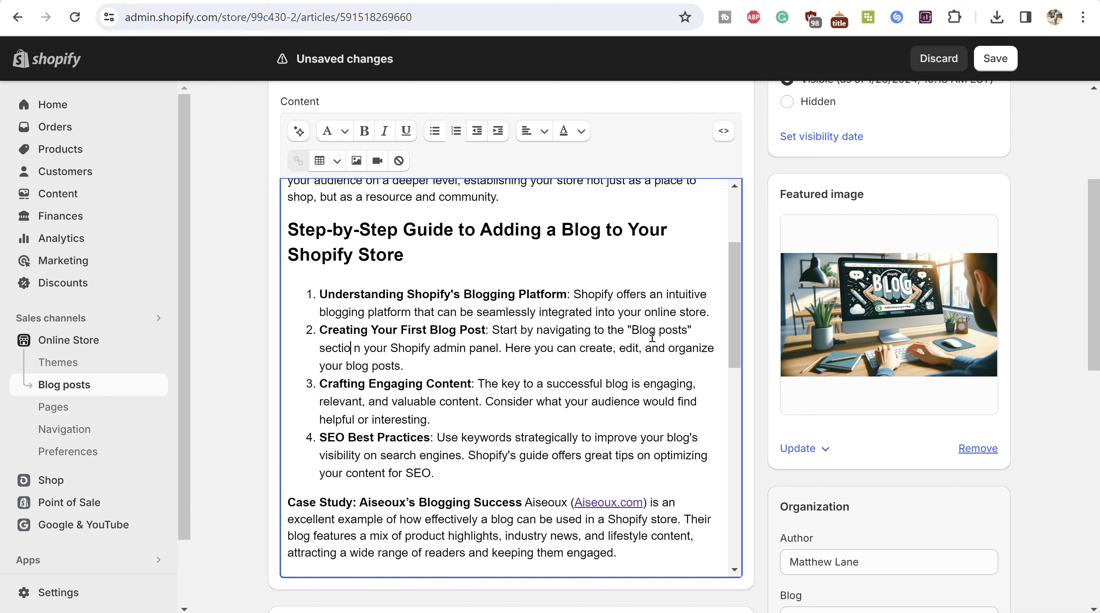
key(Delete)
text(in)
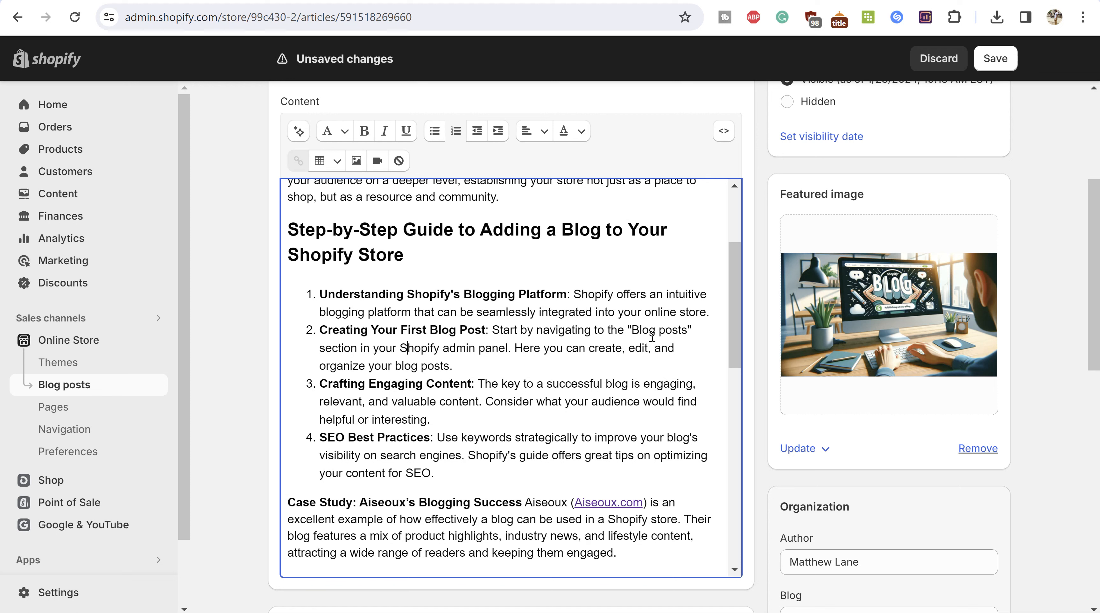
Step: Insert '(see Online Store under Sales Channel"' after "Shopify admin panel" in the "Creating Your First Blog Post" item
key(Right)
key(Right)
key(Right)
text((Onlin)
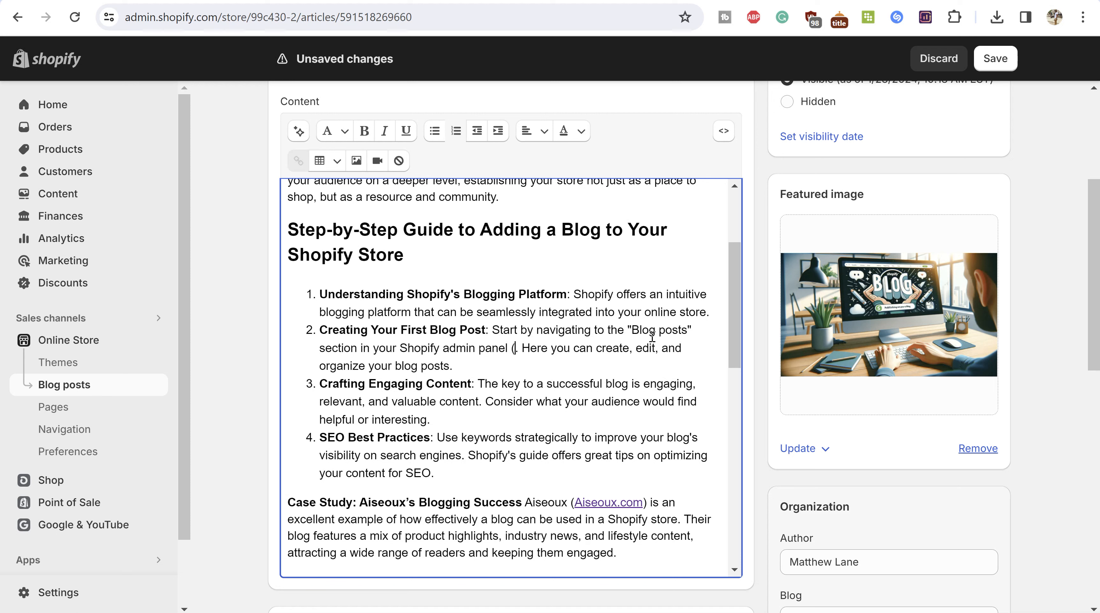
text(e Store)
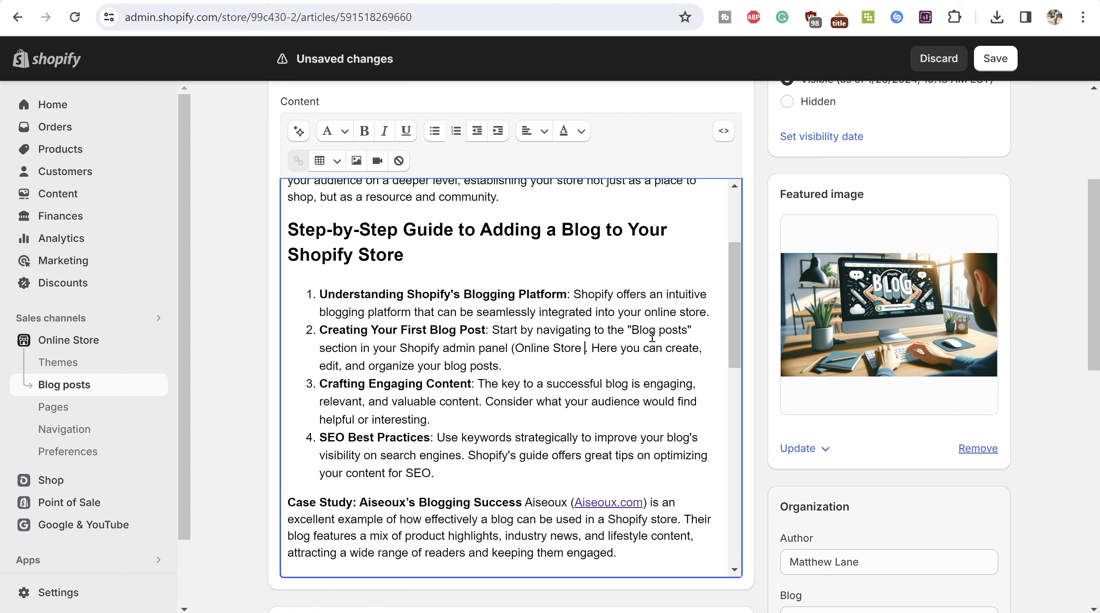
text( see)
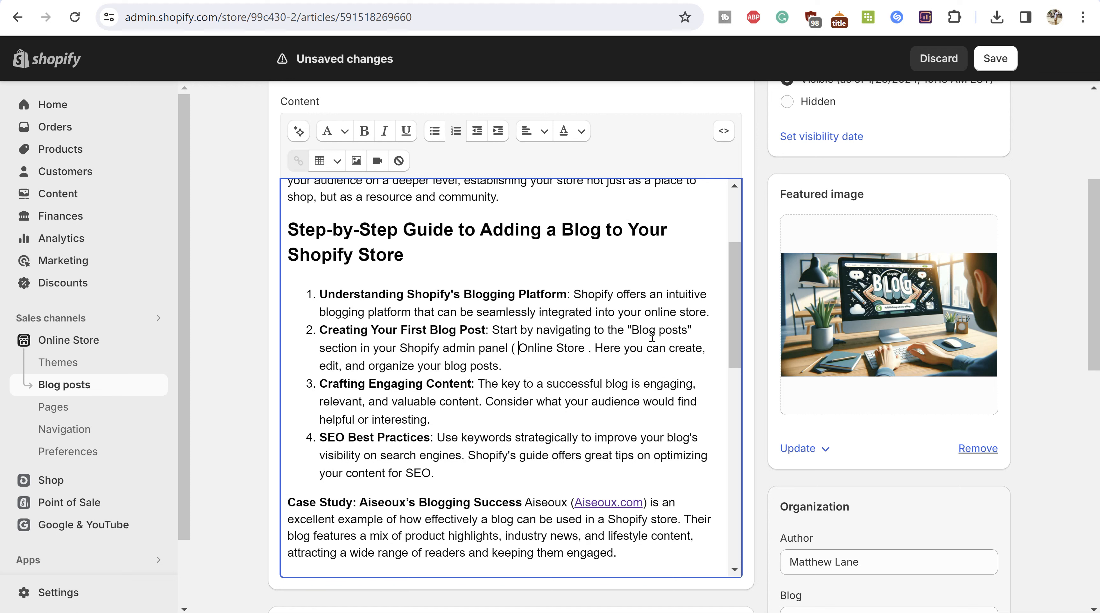
key(Right)
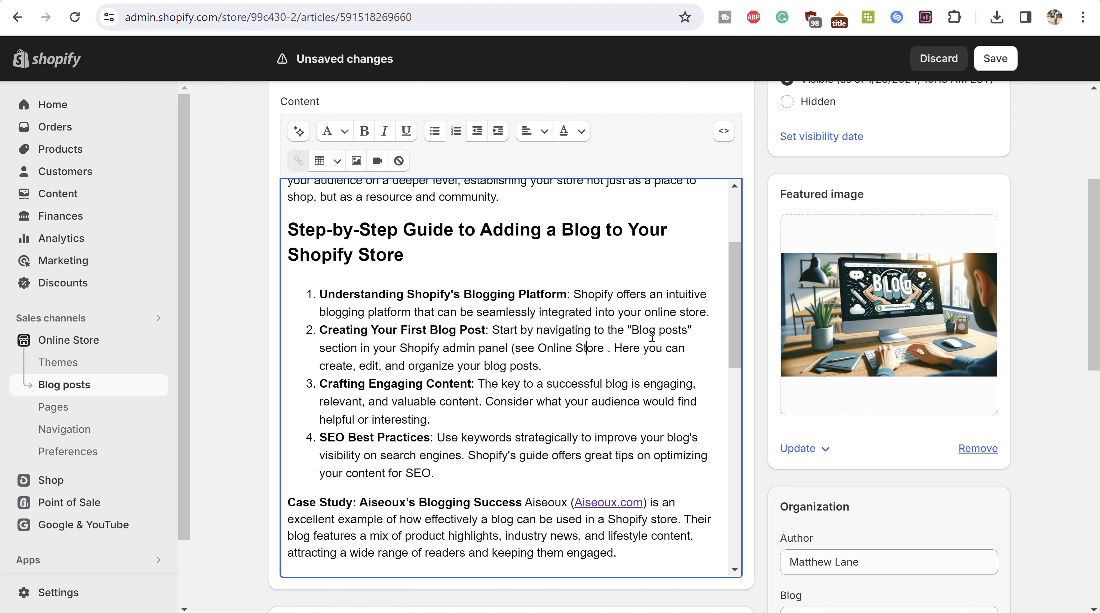
text(under Sale)
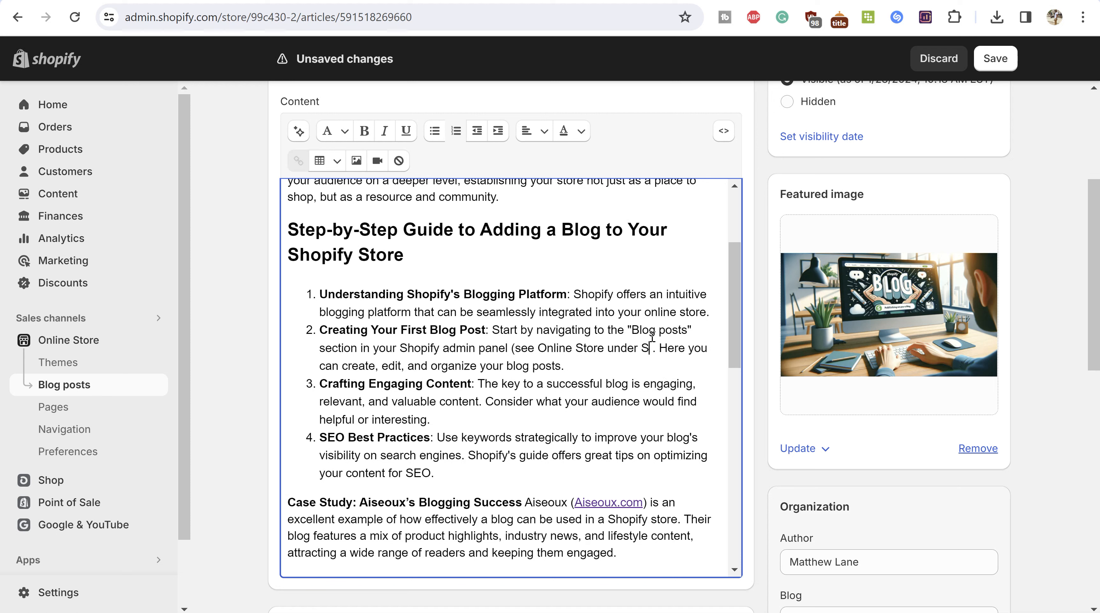
text(s Channel")
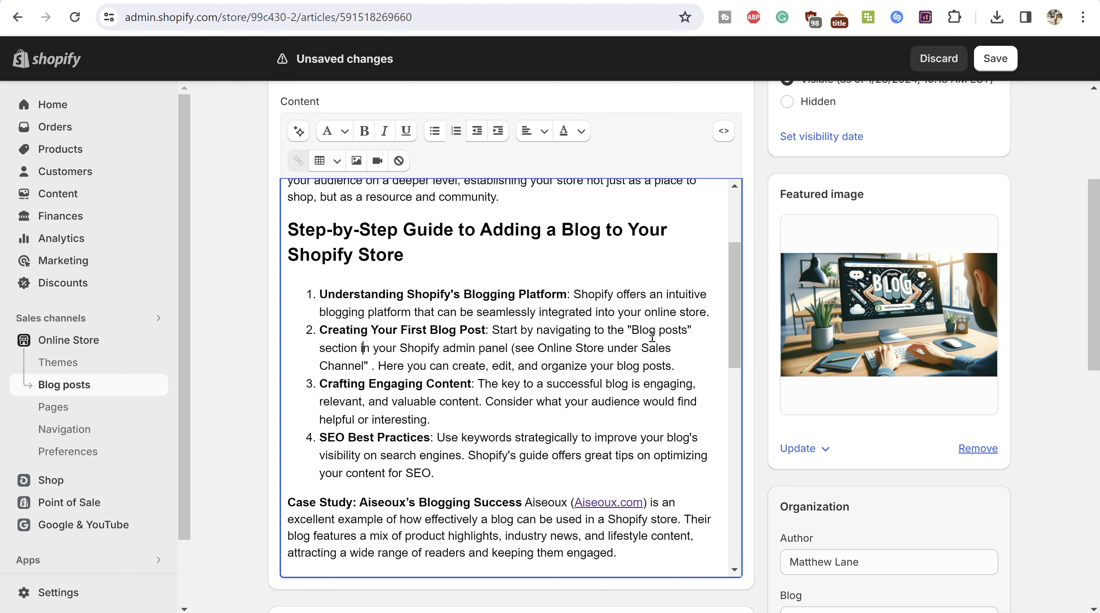
Step: Enclose Online Store in quotation marks and add the opening quotation mark before Sales Channel in the inserted text
key(Right)
key(Right)
key(Right)
key(Right)
key(Right)
key(Right)
key(Right)
key(Right)
key(Right)
key(Right)
key(Right)
key(Right)
key(Right)
key(Right)
key(Right)
key(Right)
key(Right)
key(Right)
key(Right)
key(Right)
key(Right)
text(")
key(Left)
key(Left)
key(Left)
key(Left)
key(Left)
key(Left)
key(Left)
key(Left)
key(Left)
key(Left)
text(")
key(Right)
key(Right)
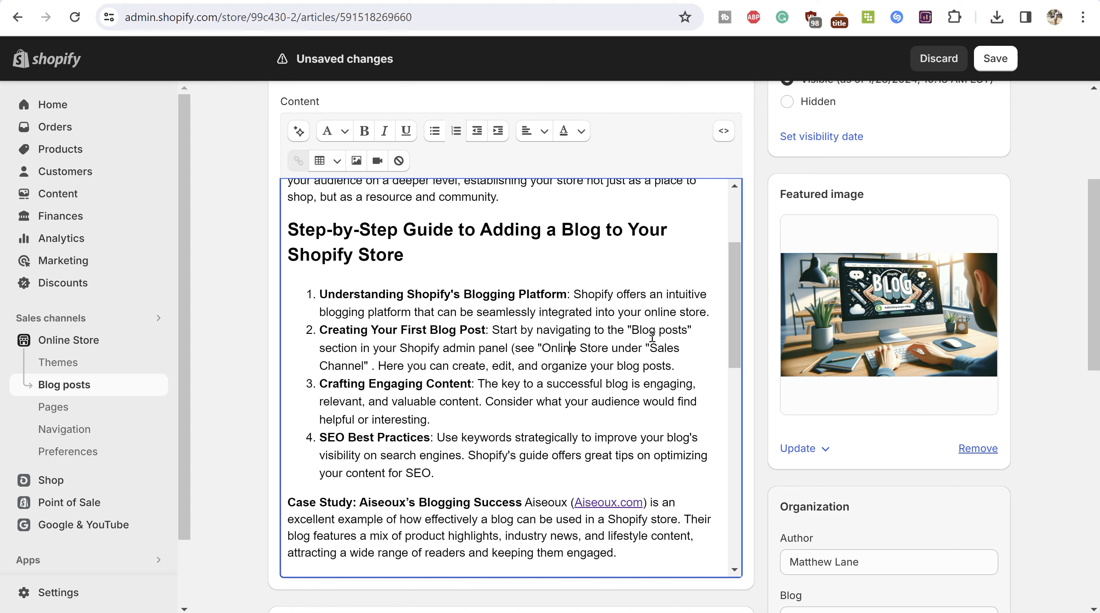
key(Right)
text(")
Step: Look over the rest of the article content and save the edited blog post
scroll(584, 337, down, 2)
scroll(584, 336, down, 6)
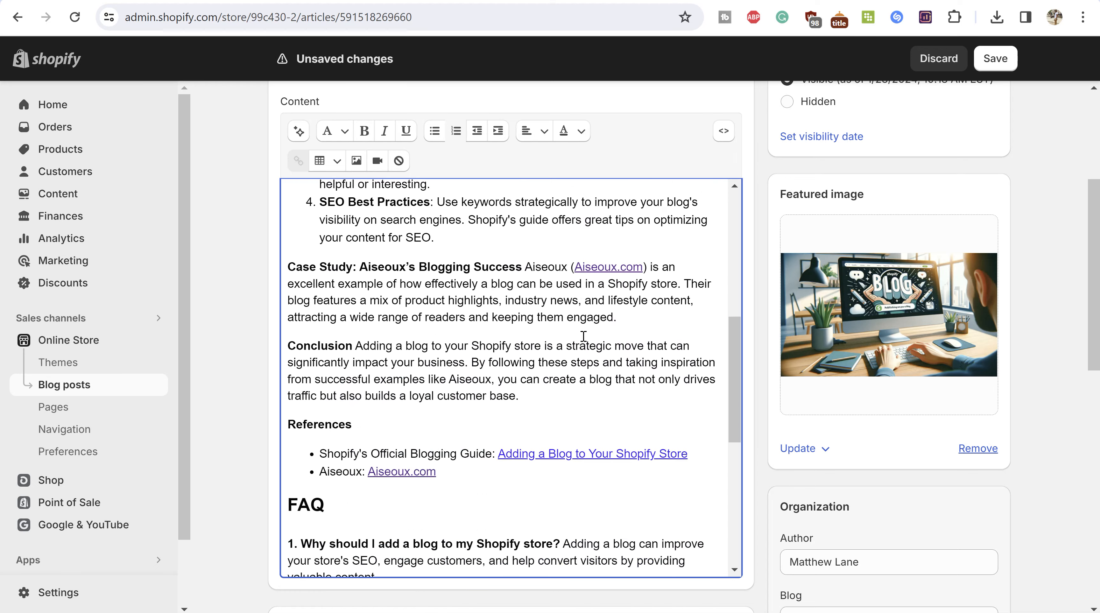
scroll(614, 326, up, 7)
scroll(1020, 108, up, 2)
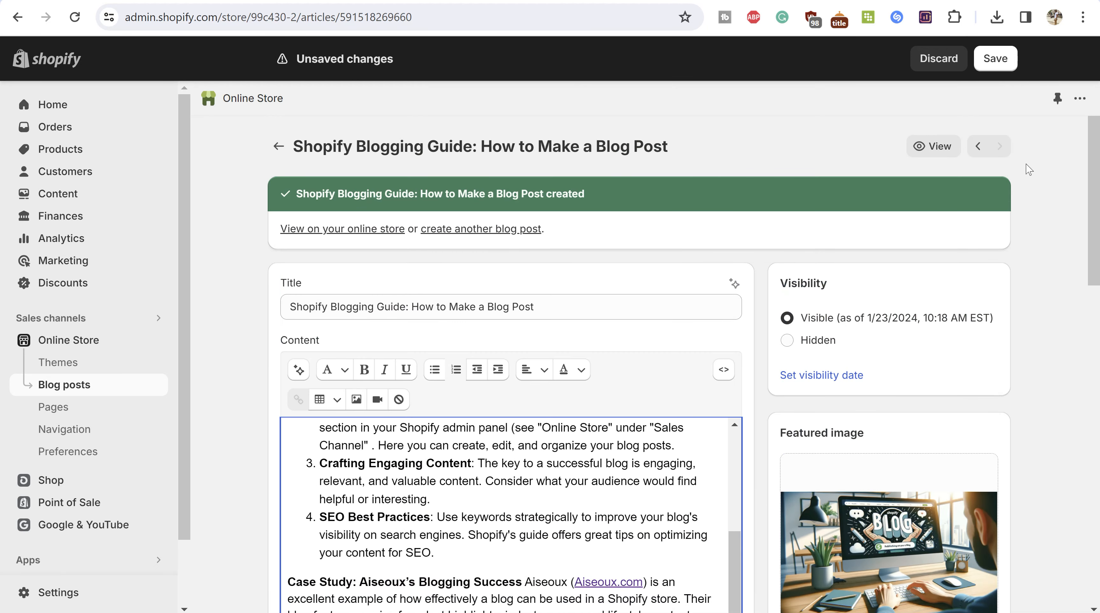
click(982, 65)
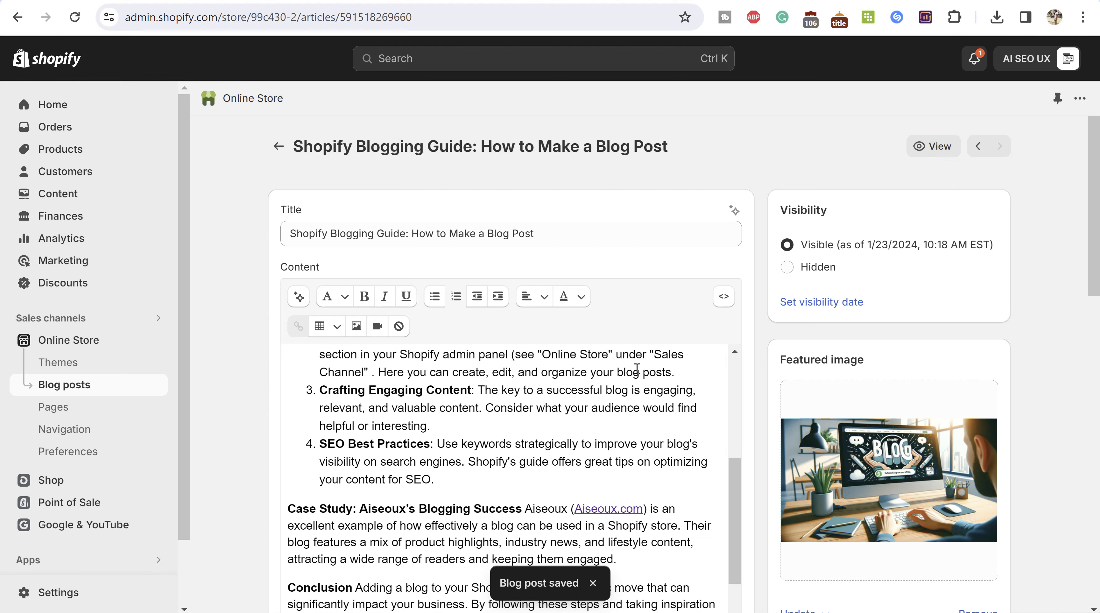
Step: Check the saved article's step-by-step guide and FAQ answers in the post editor
scroll(633, 369, up, 5)
scroll(598, 448, down, 10)
scroll(583, 411, down, 3)
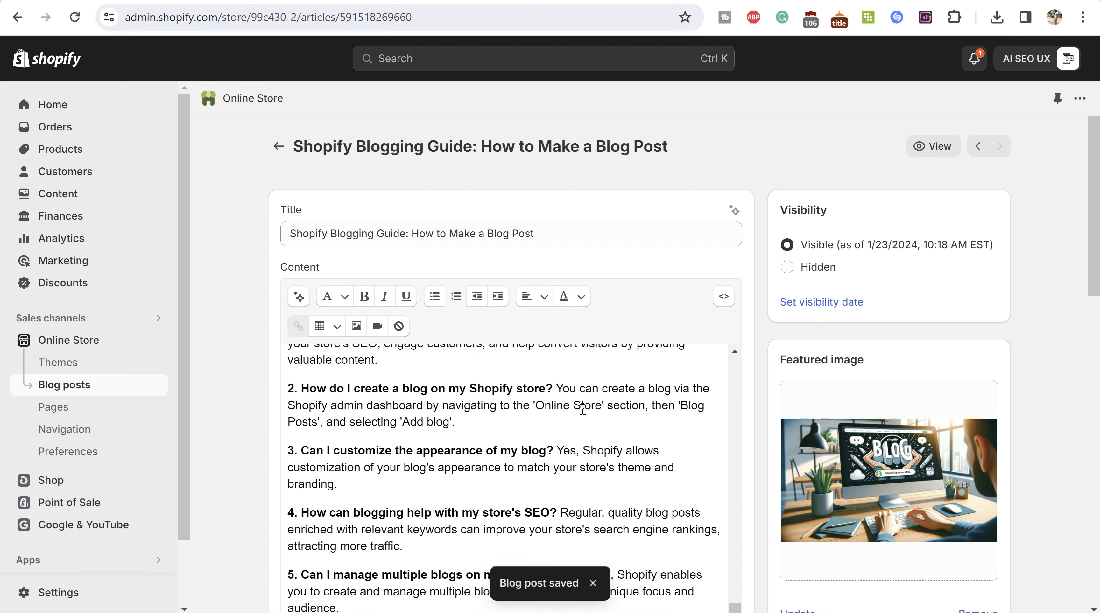
scroll(580, 405, up, 9)
scroll(569, 463, down, 4)
scroll(581, 434, down, 2)
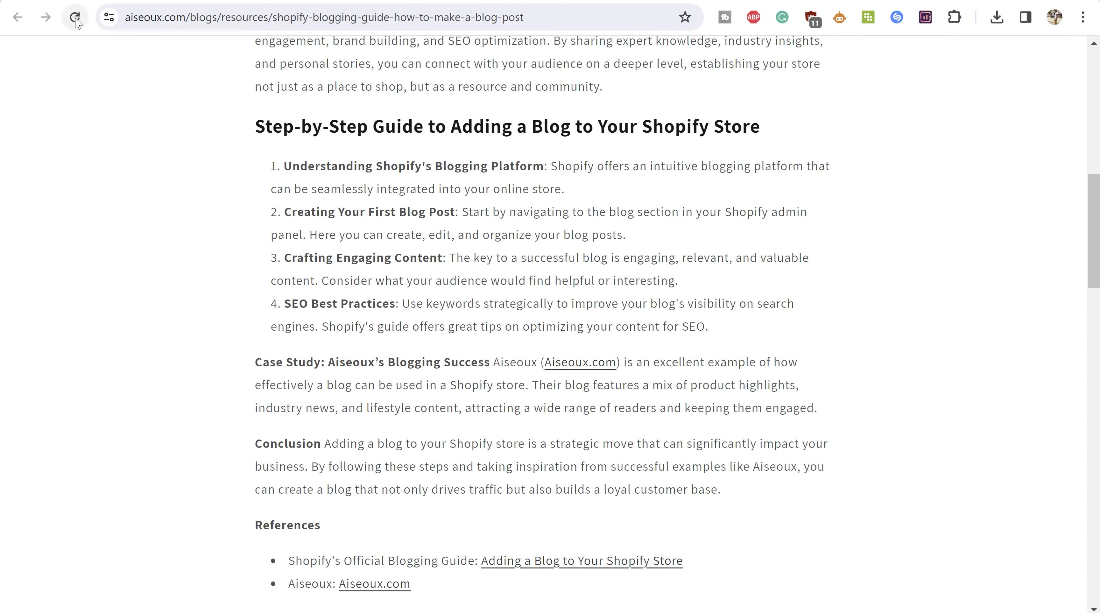
Step: Switch to the published post on the online store, reload it, and review the reworded blog-post item, references, FAQ and featured image
scroll(319, 313, down, 3)
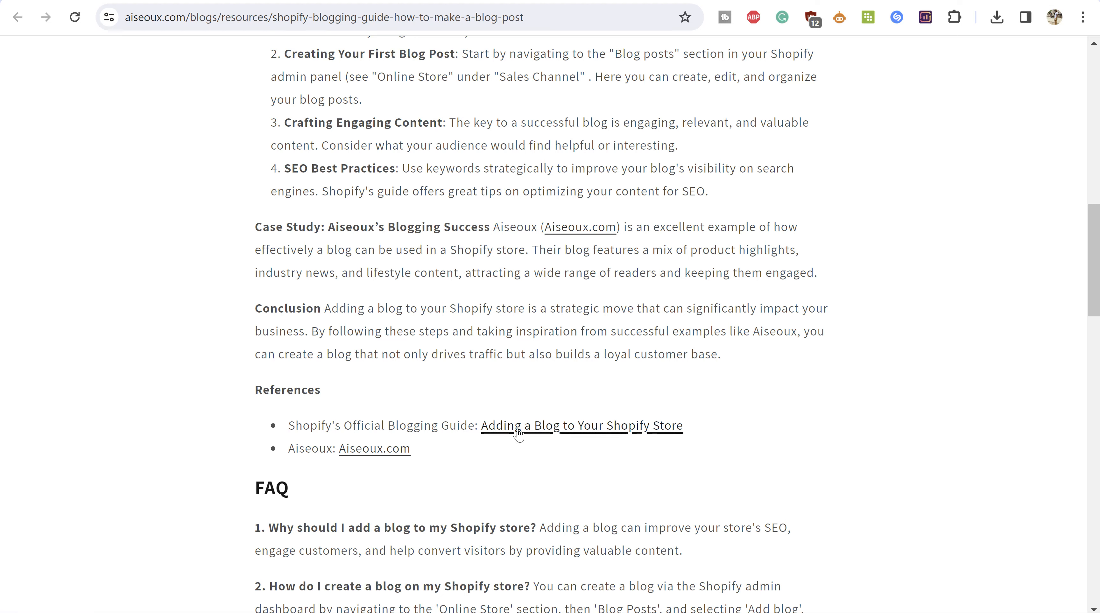
scroll(355, 396, up, 3)
scroll(355, 395, up, 10)
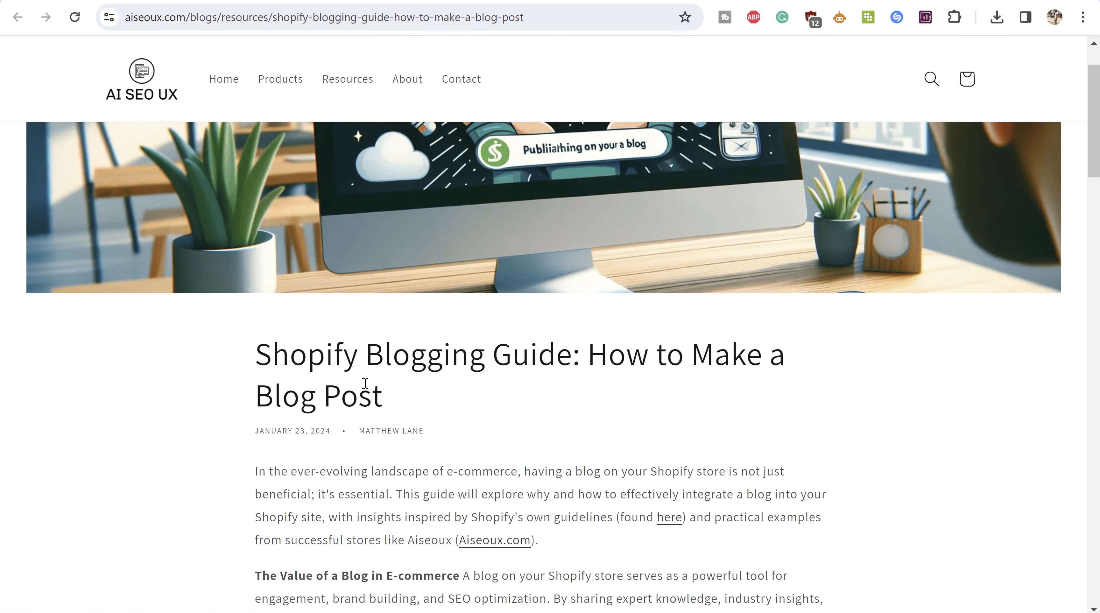
scroll(364, 388, down, 6)
scroll(378, 355, down, 7)
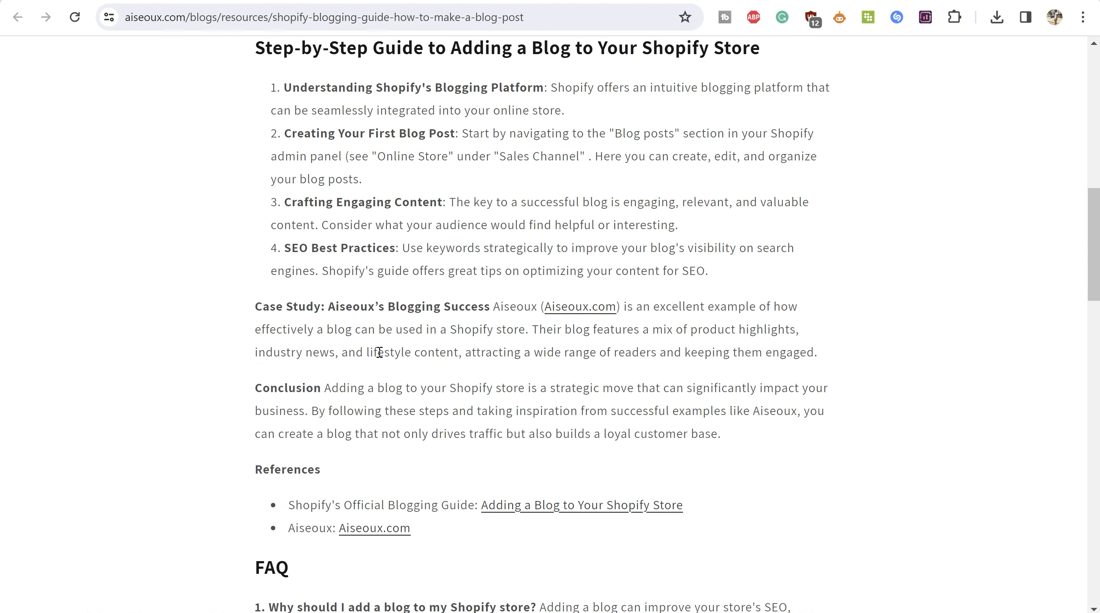
scroll(379, 352, down, 15)
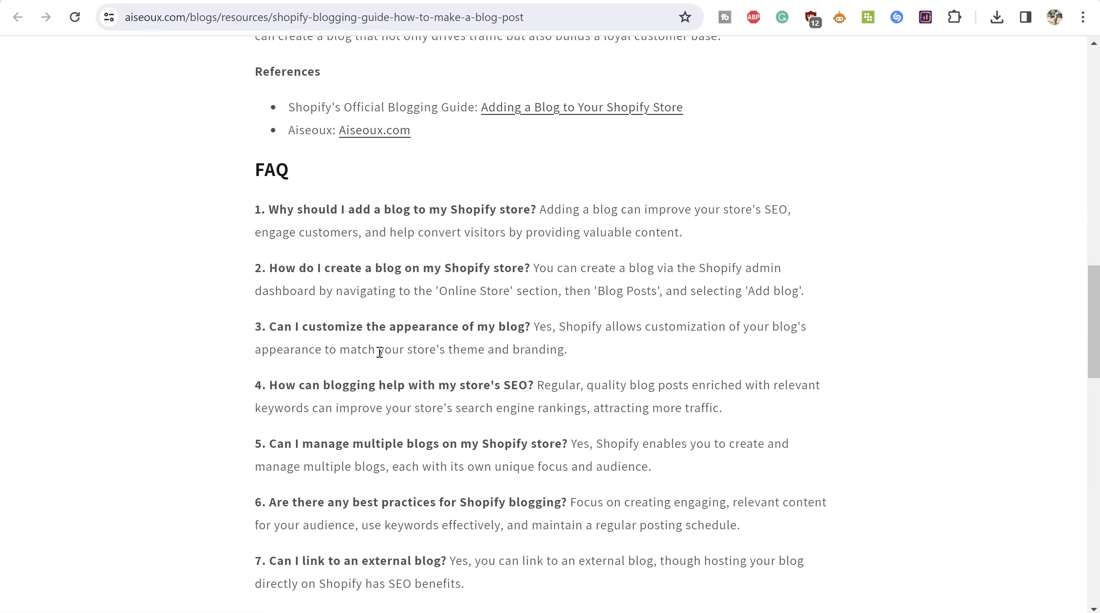
scroll(380, 352, up, 20)
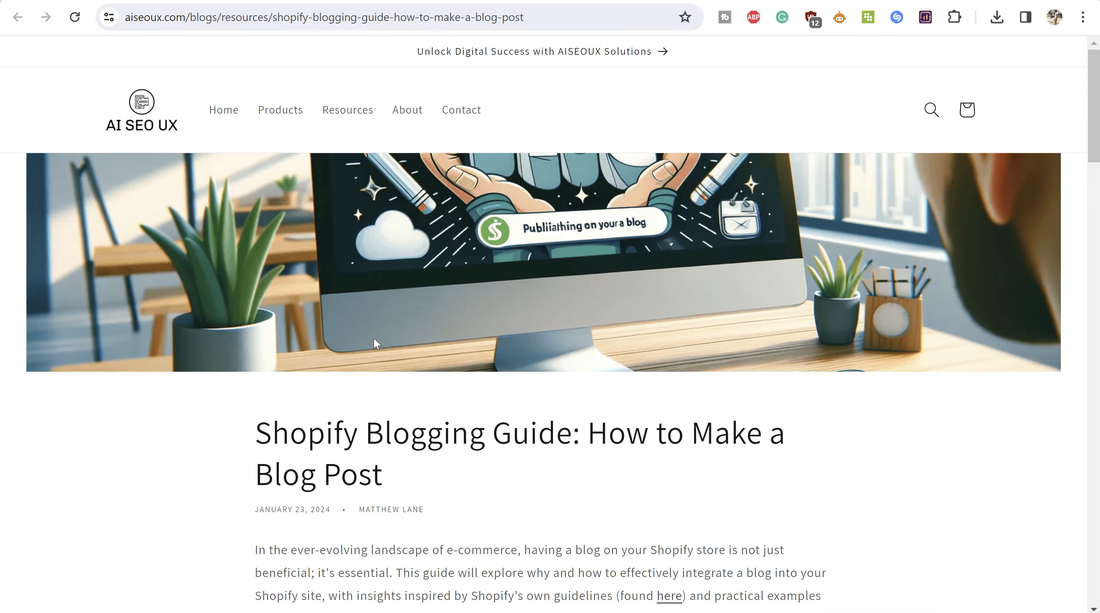
scroll(385, 328, down, 20)
scroll(275, 253, up, 4)
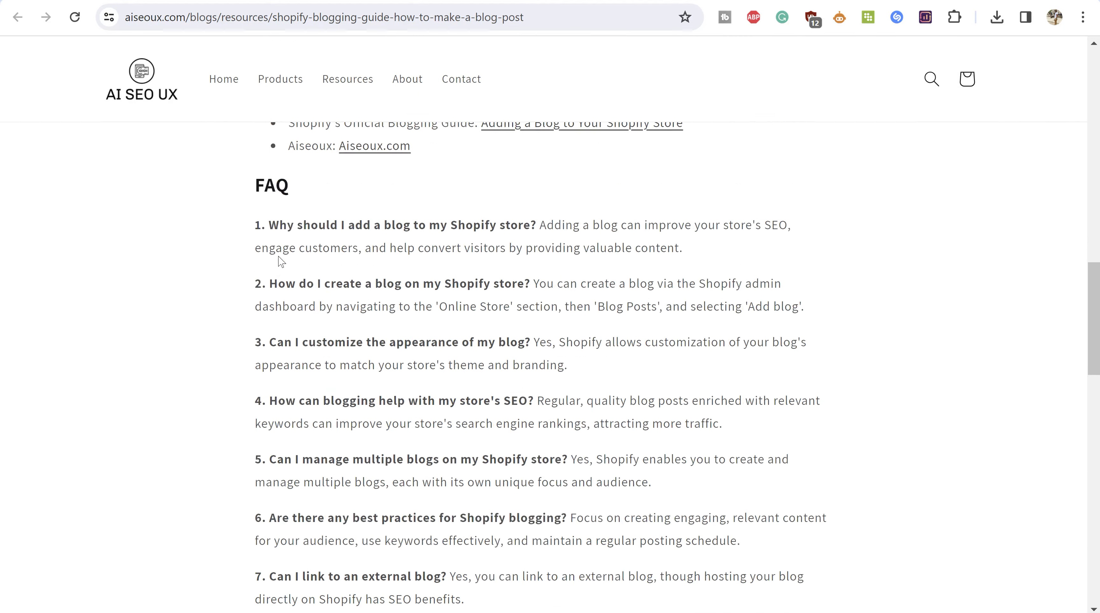
scroll(516, 359, up, 18)
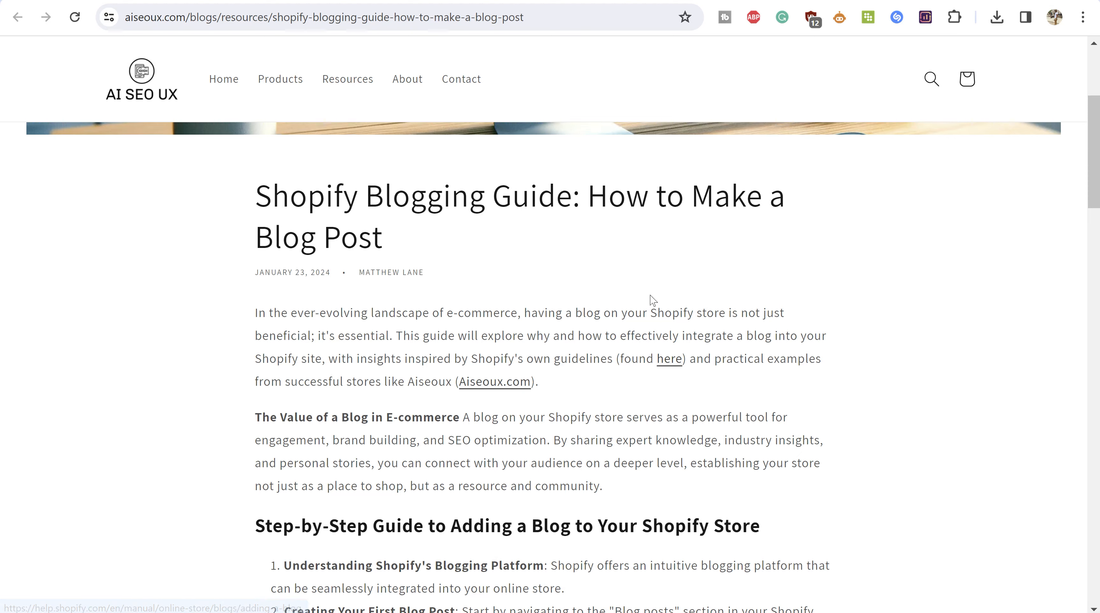
scroll(657, 313, up, 4)
scroll(665, 307, down, 15)
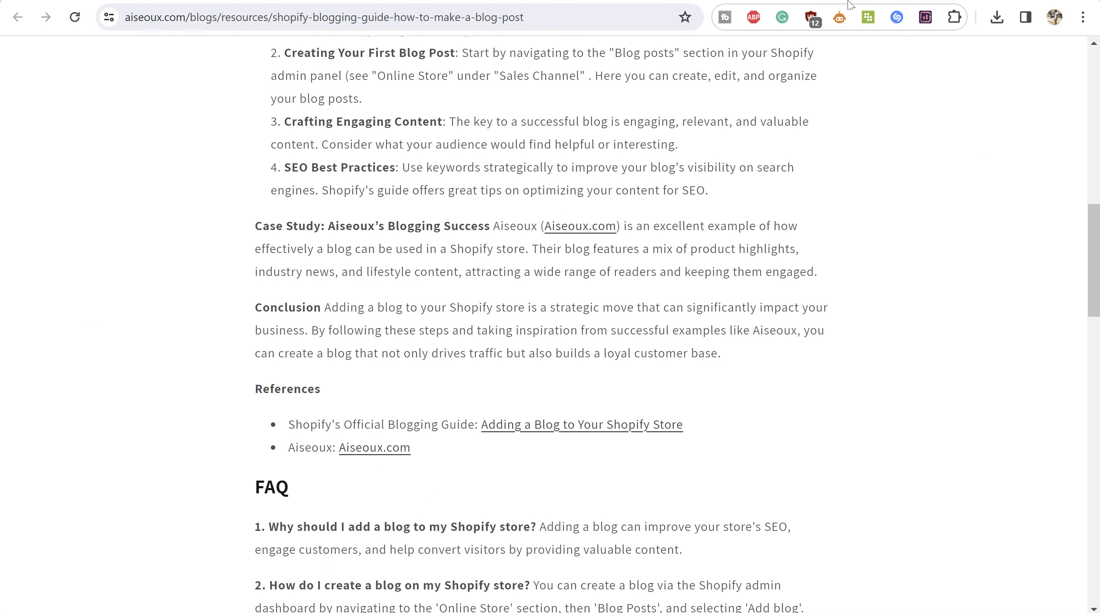